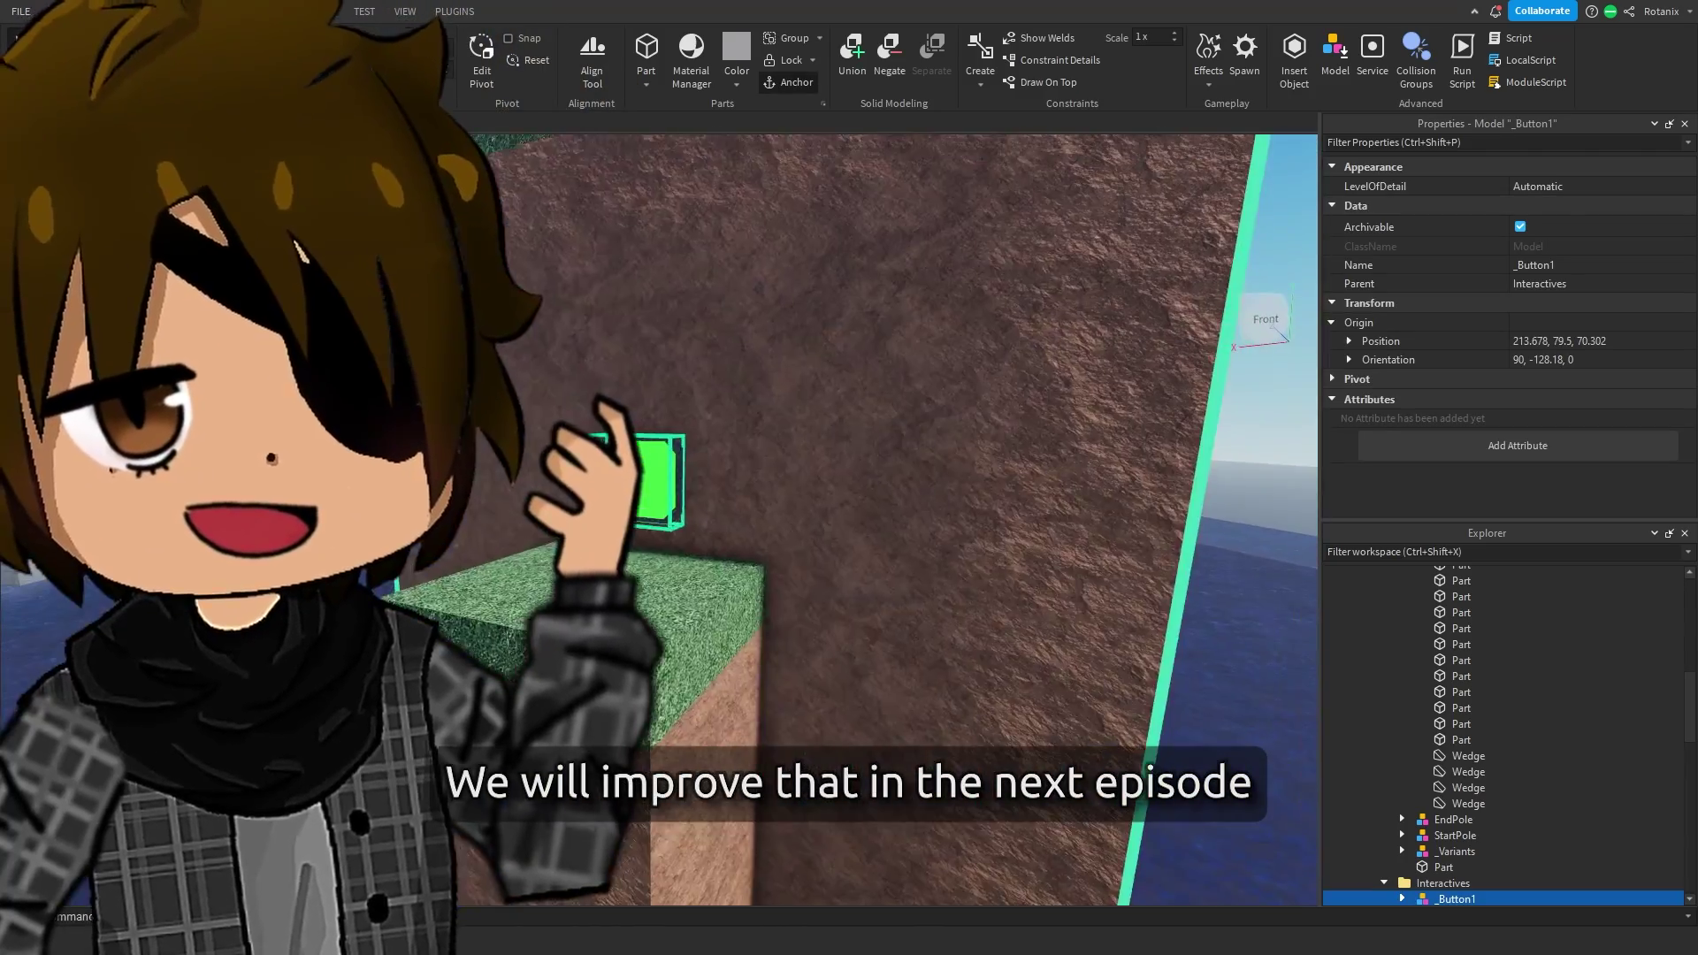
Step: Set the Move snapping increment and position the buttons around the map, focusing on _Button2
{"action": "left_click", "coordinate": [405, 69]}
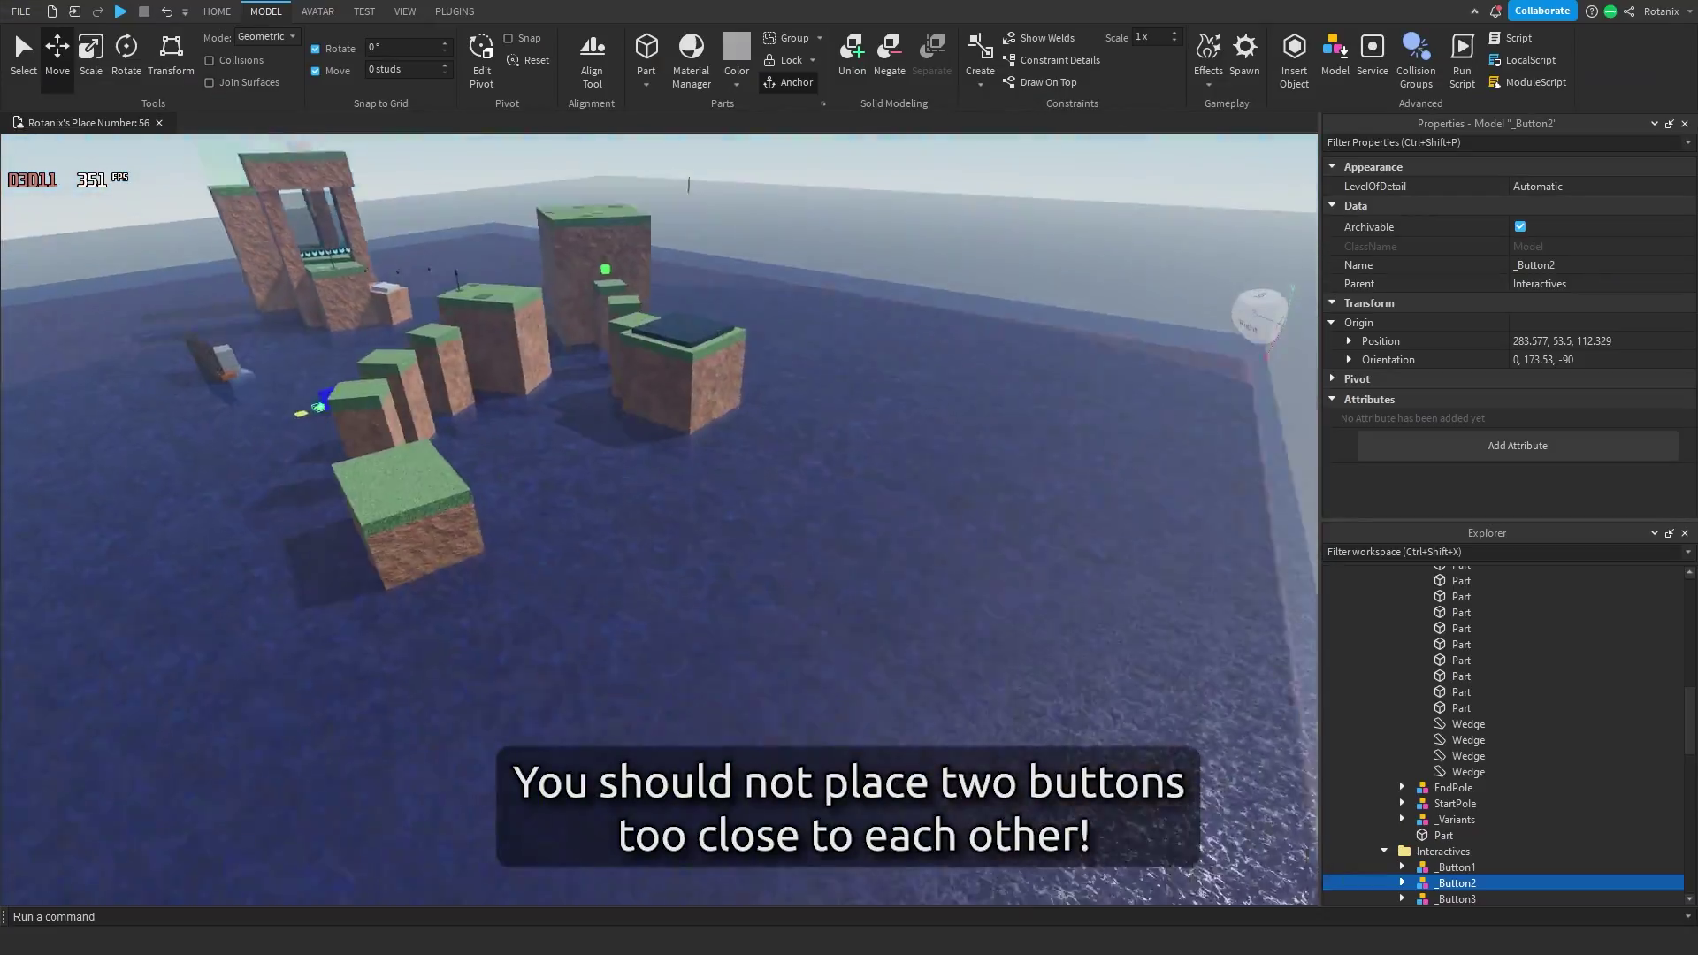
{"action": "key", "text": "f"}
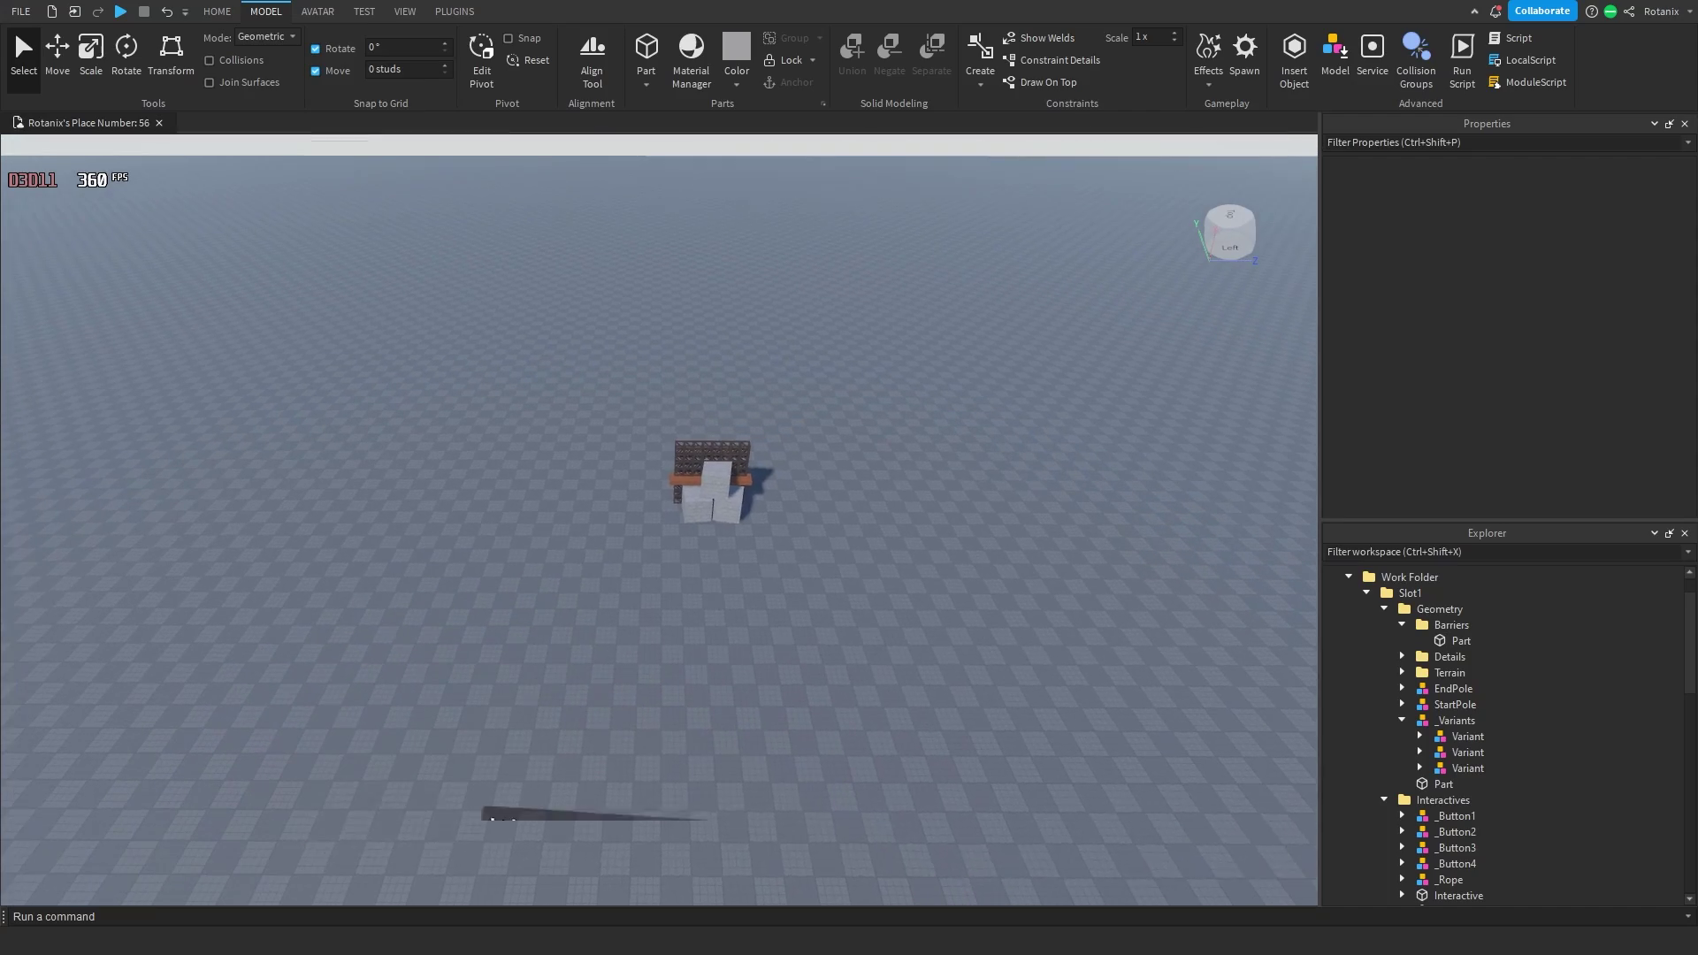
Step: Duplicate the _Variants model and delete the third Variant from the copy
{"action": "key", "text": "ctrl+d"}
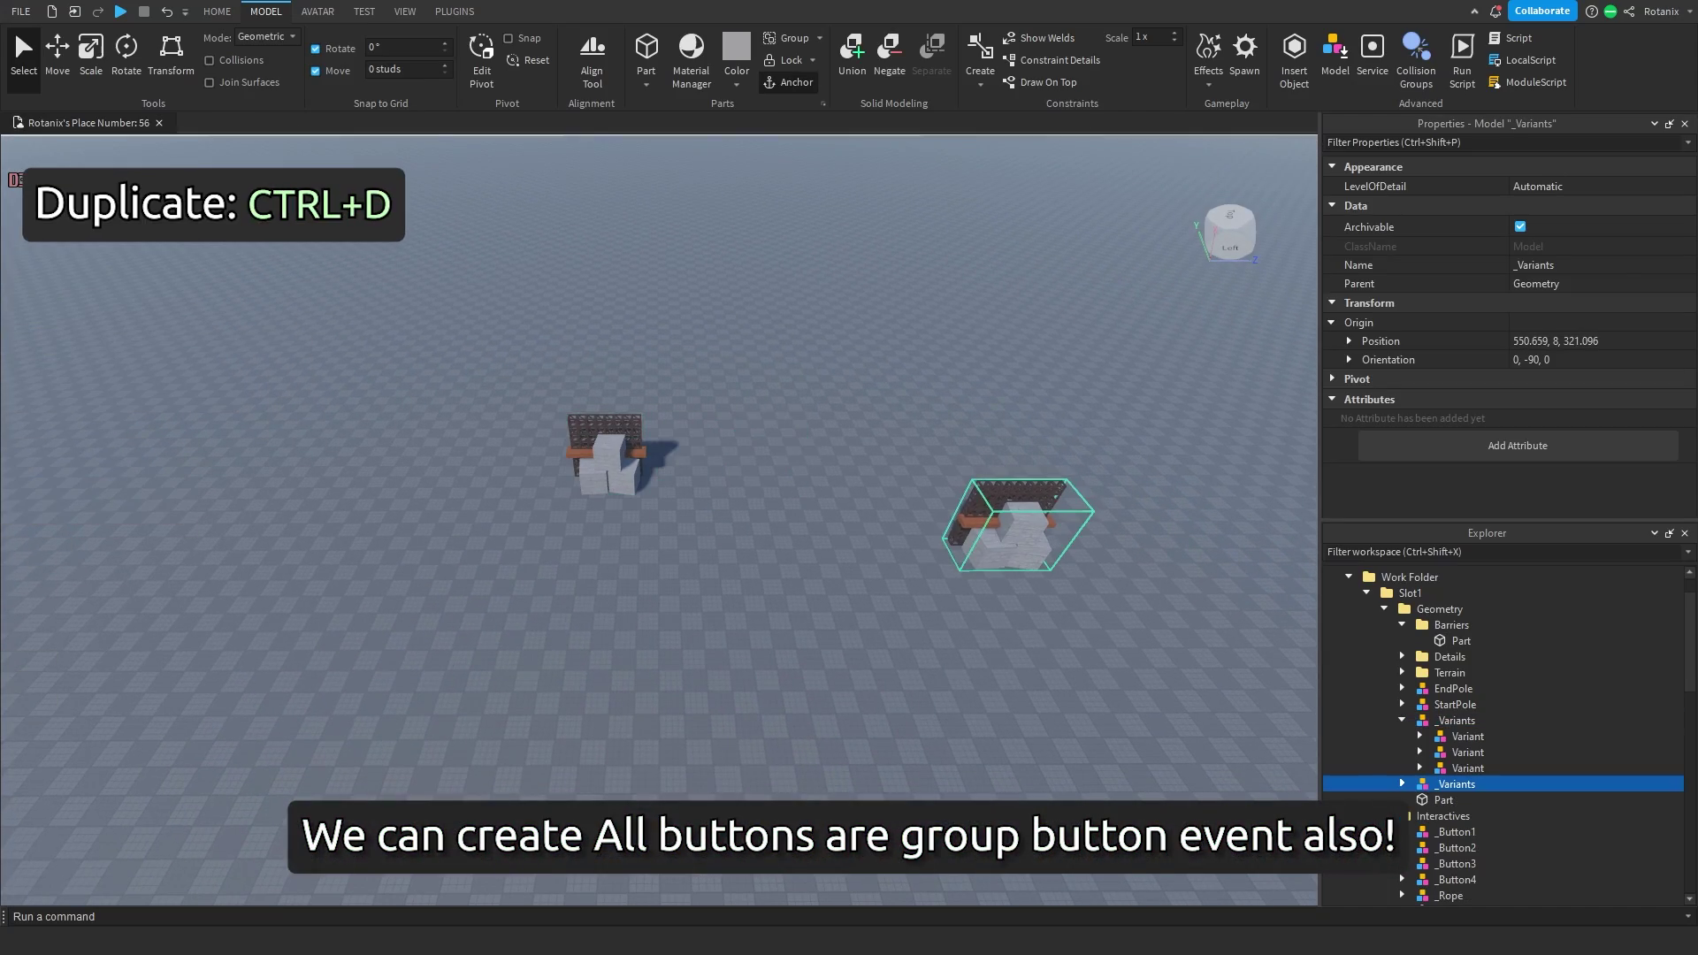
{"action": "key", "text": "f"}
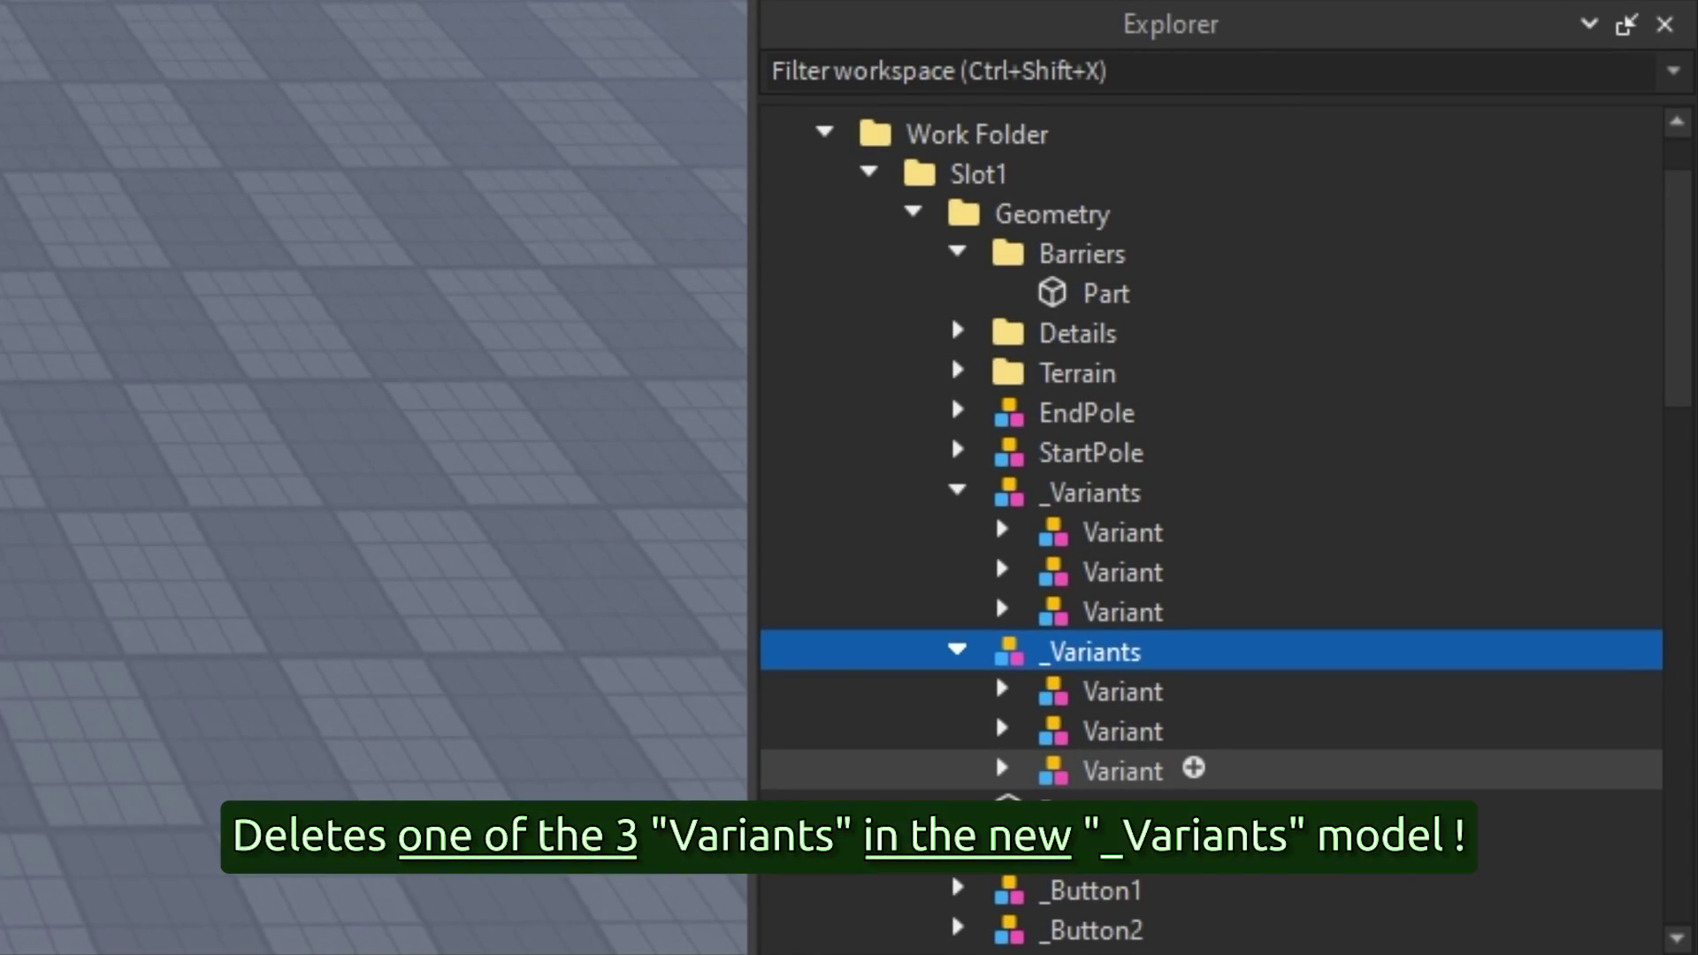
{"action": "left_click", "coordinate": [1123, 771]}
{"action": "key", "text": "Delete"}
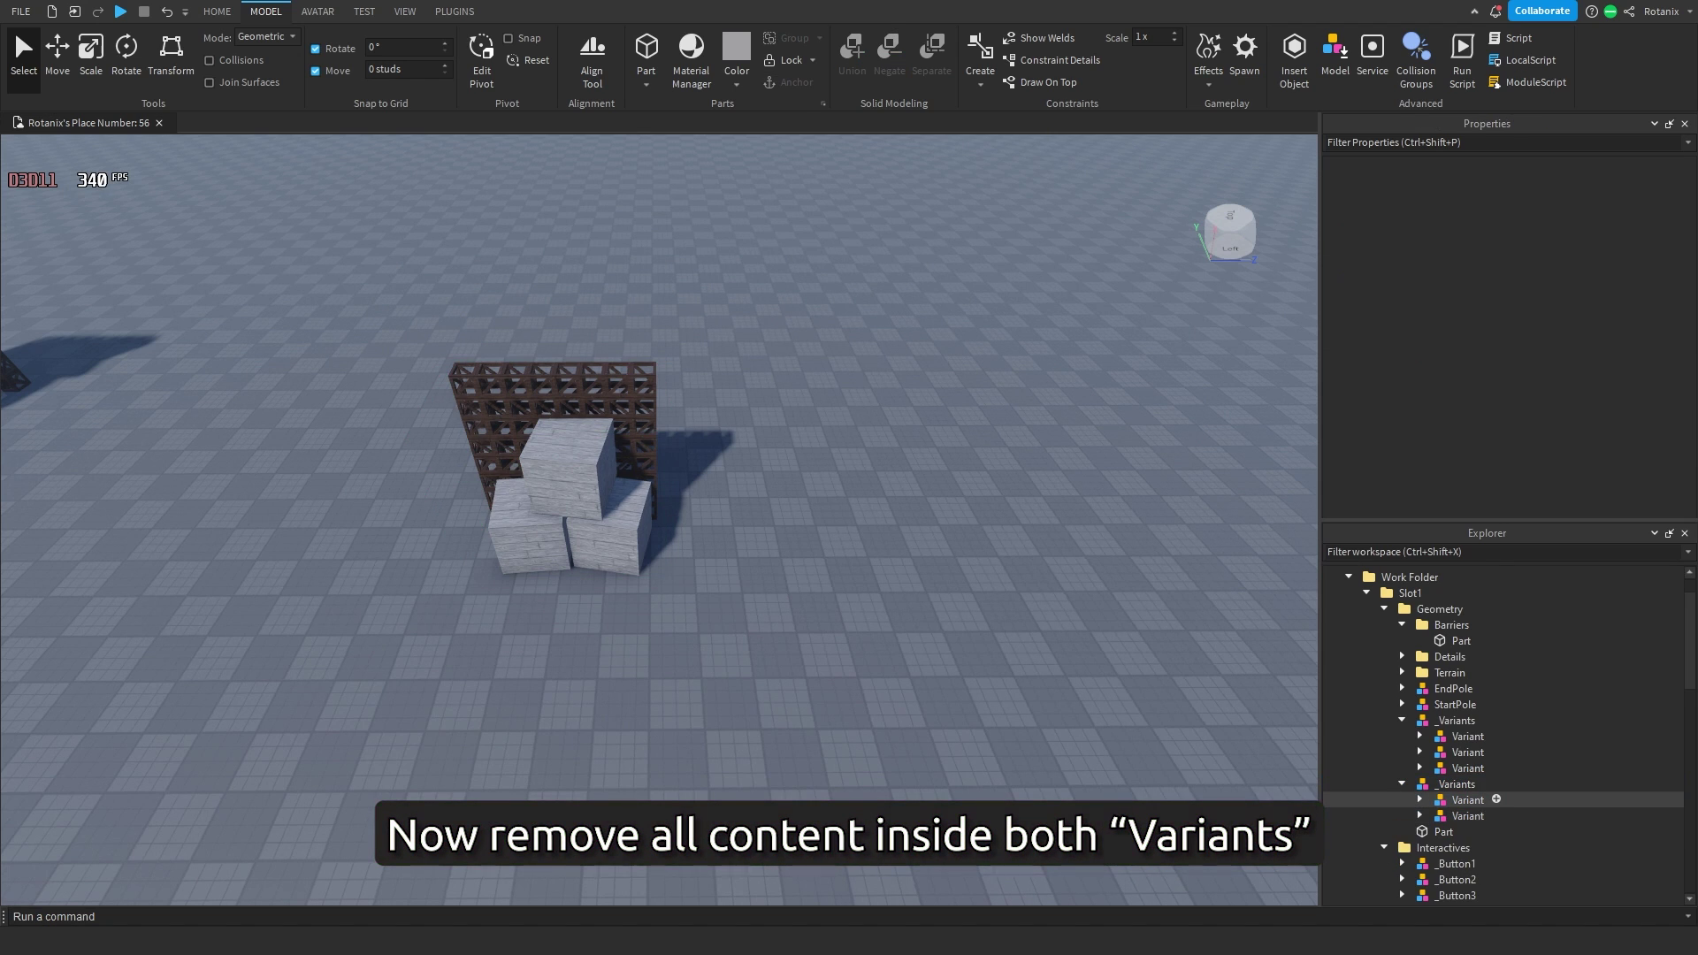
Step: Delete the eight Truss pieces and all Parts from the copy's remaining Variants
{"action": "left_click", "coordinate": [1420, 799]}
{"action": "left_click", "coordinate": [1492, 815]}
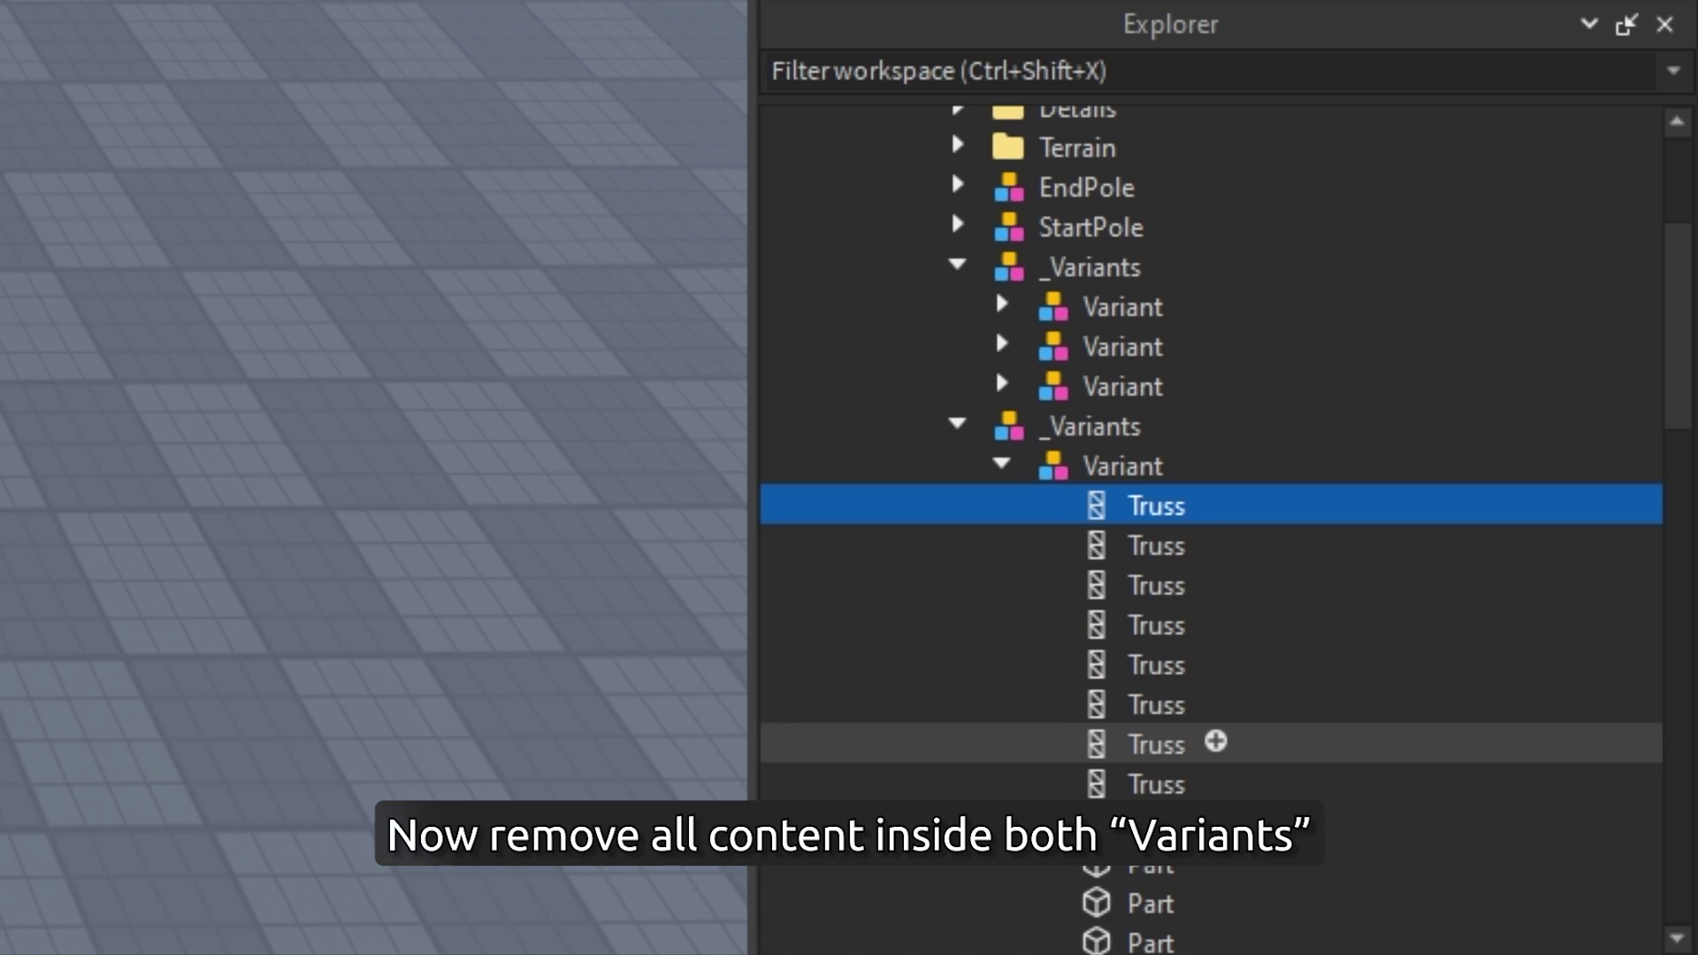
{"action": "left_click", "coordinate": [1157, 785], "text": "shift"}
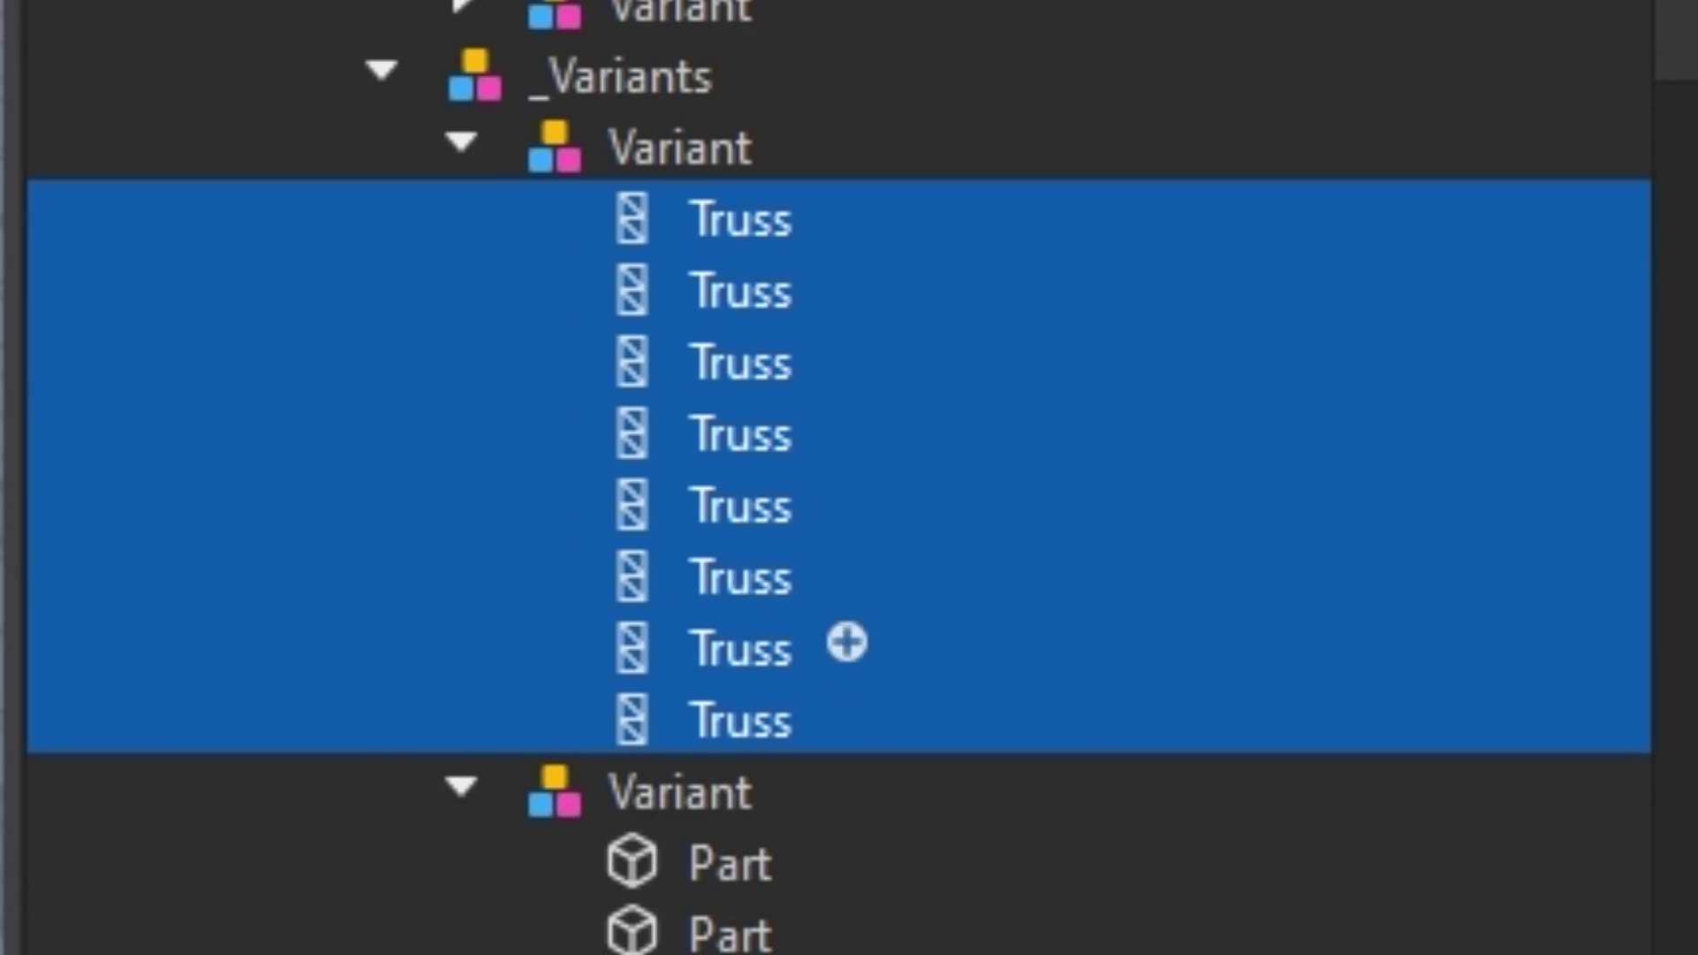
{"action": "key", "text": "Delete"}
{"action": "left_click", "coordinate": [729, 291]}
{"action": "key", "text": "Delete"}
{"action": "left_click", "coordinate": [730, 291]}
{"action": "key", "text": "Delete"}
{"action": "left_click", "coordinate": [730, 291]}
{"action": "key", "text": "Delete"}
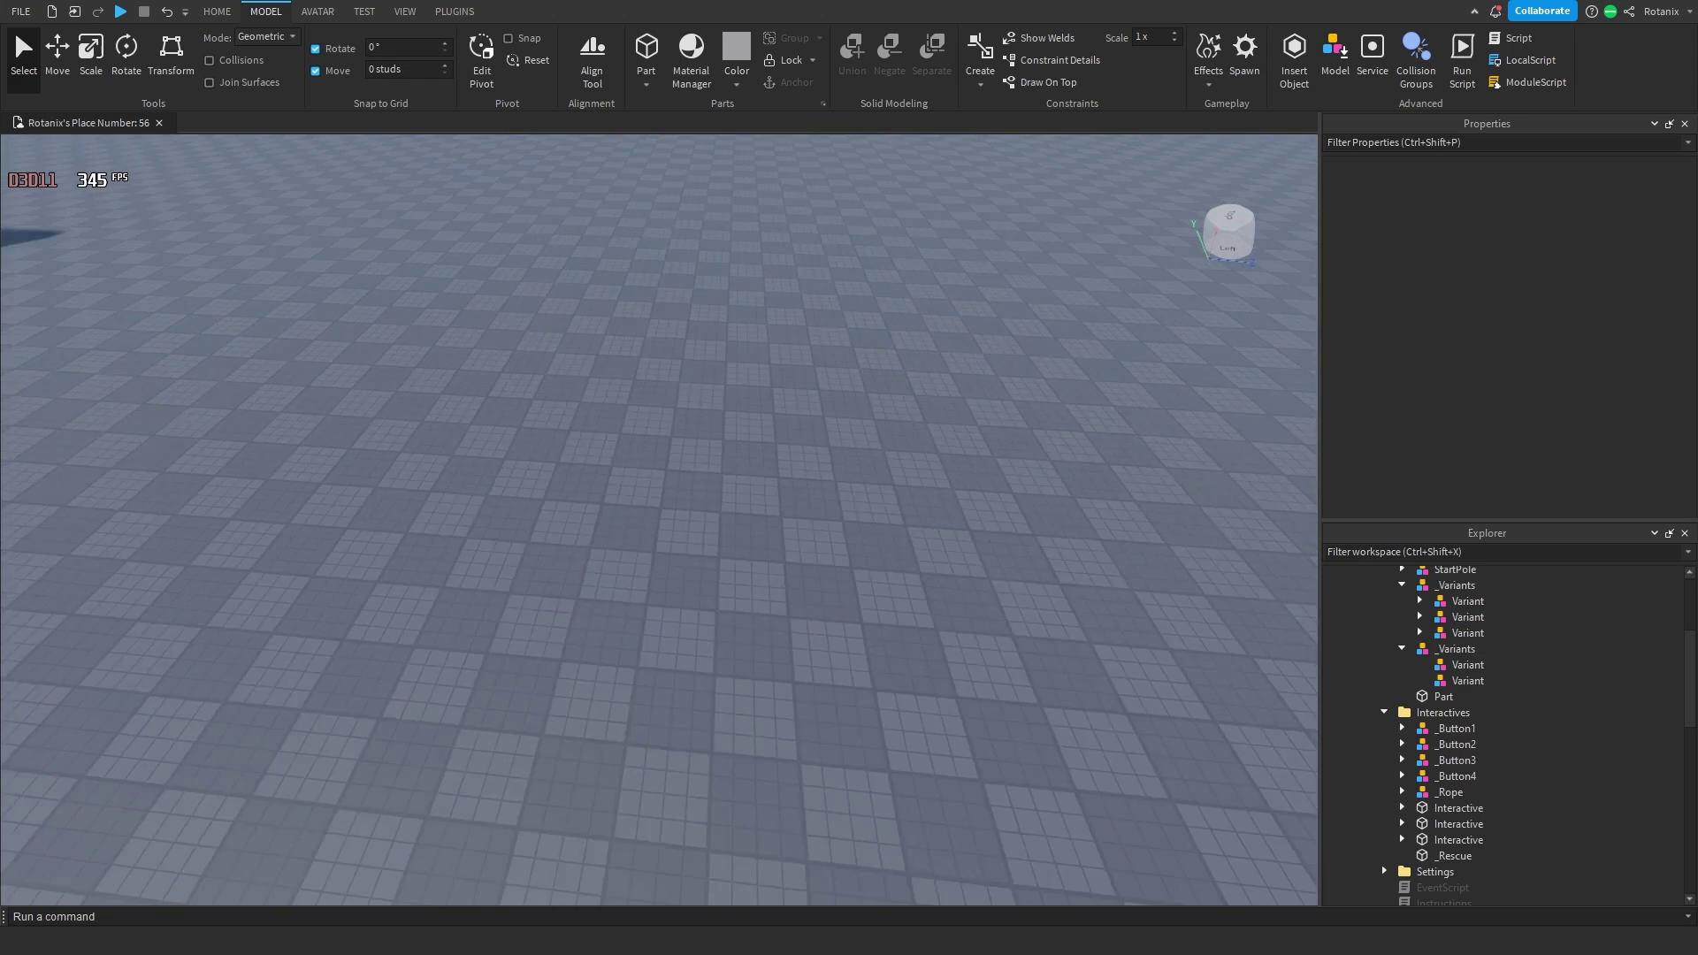
{"action": "left_click", "coordinate": [1456, 649]}
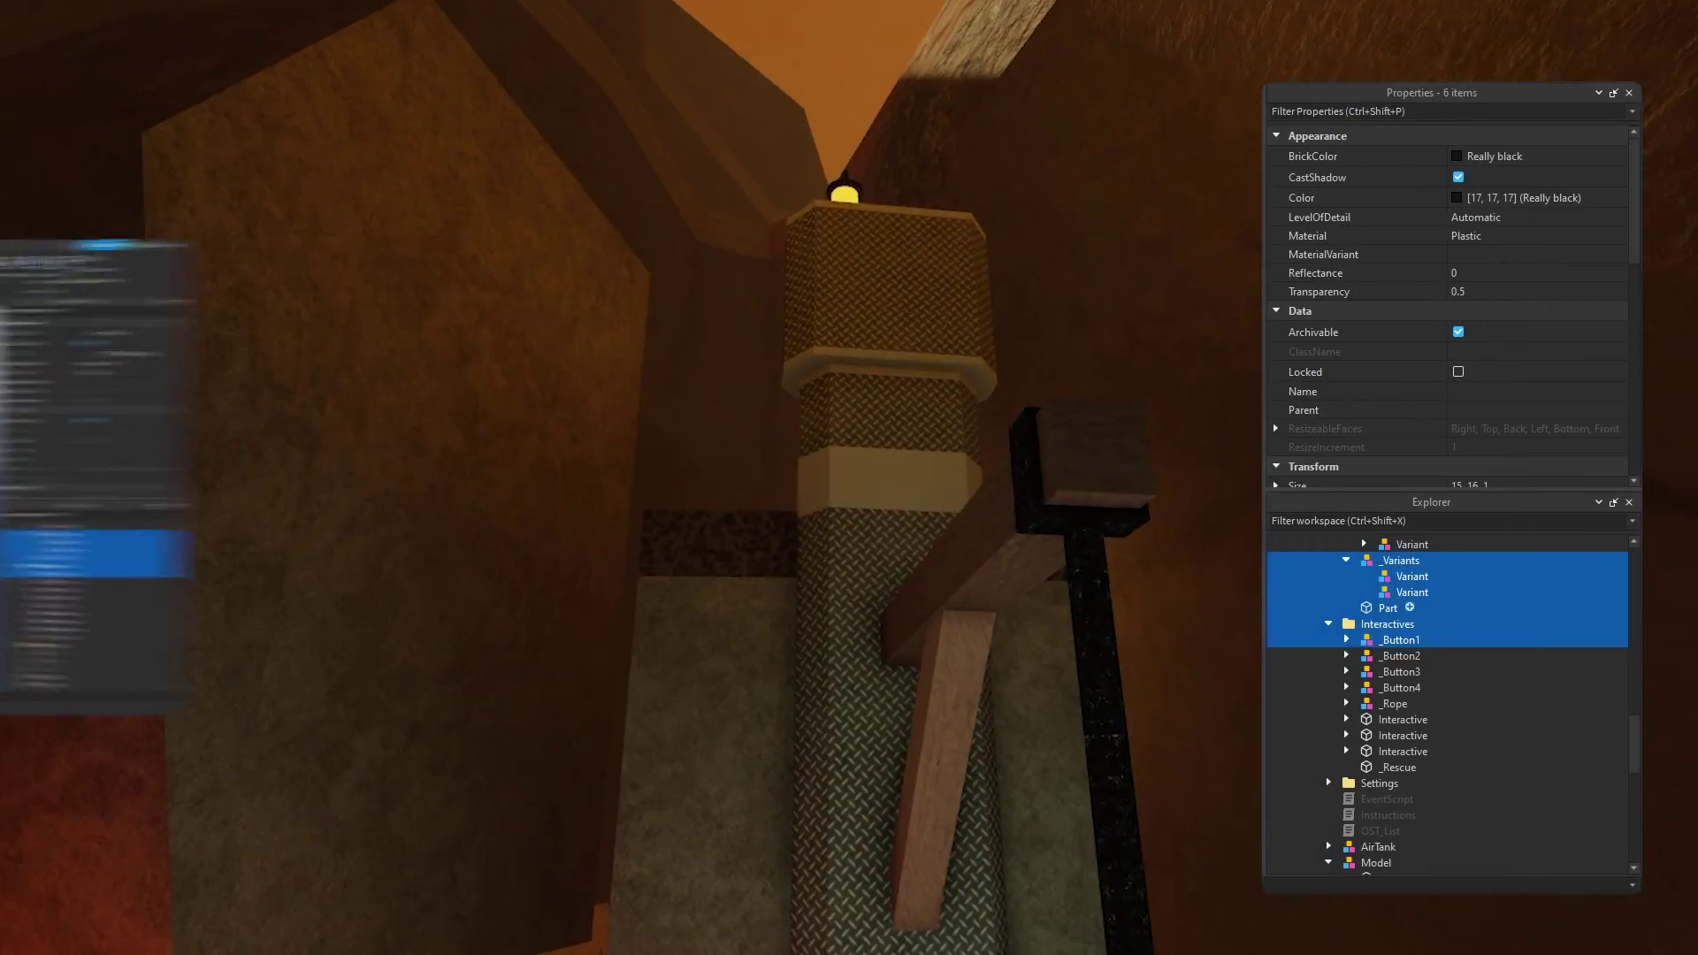
Step: Move _Button1 through _Button4 into the first empty Variant
{"action": "left_click", "coordinate": [1400, 639]}
{"action": "left_click", "coordinate": [1400, 656], "text": "ctrl"}
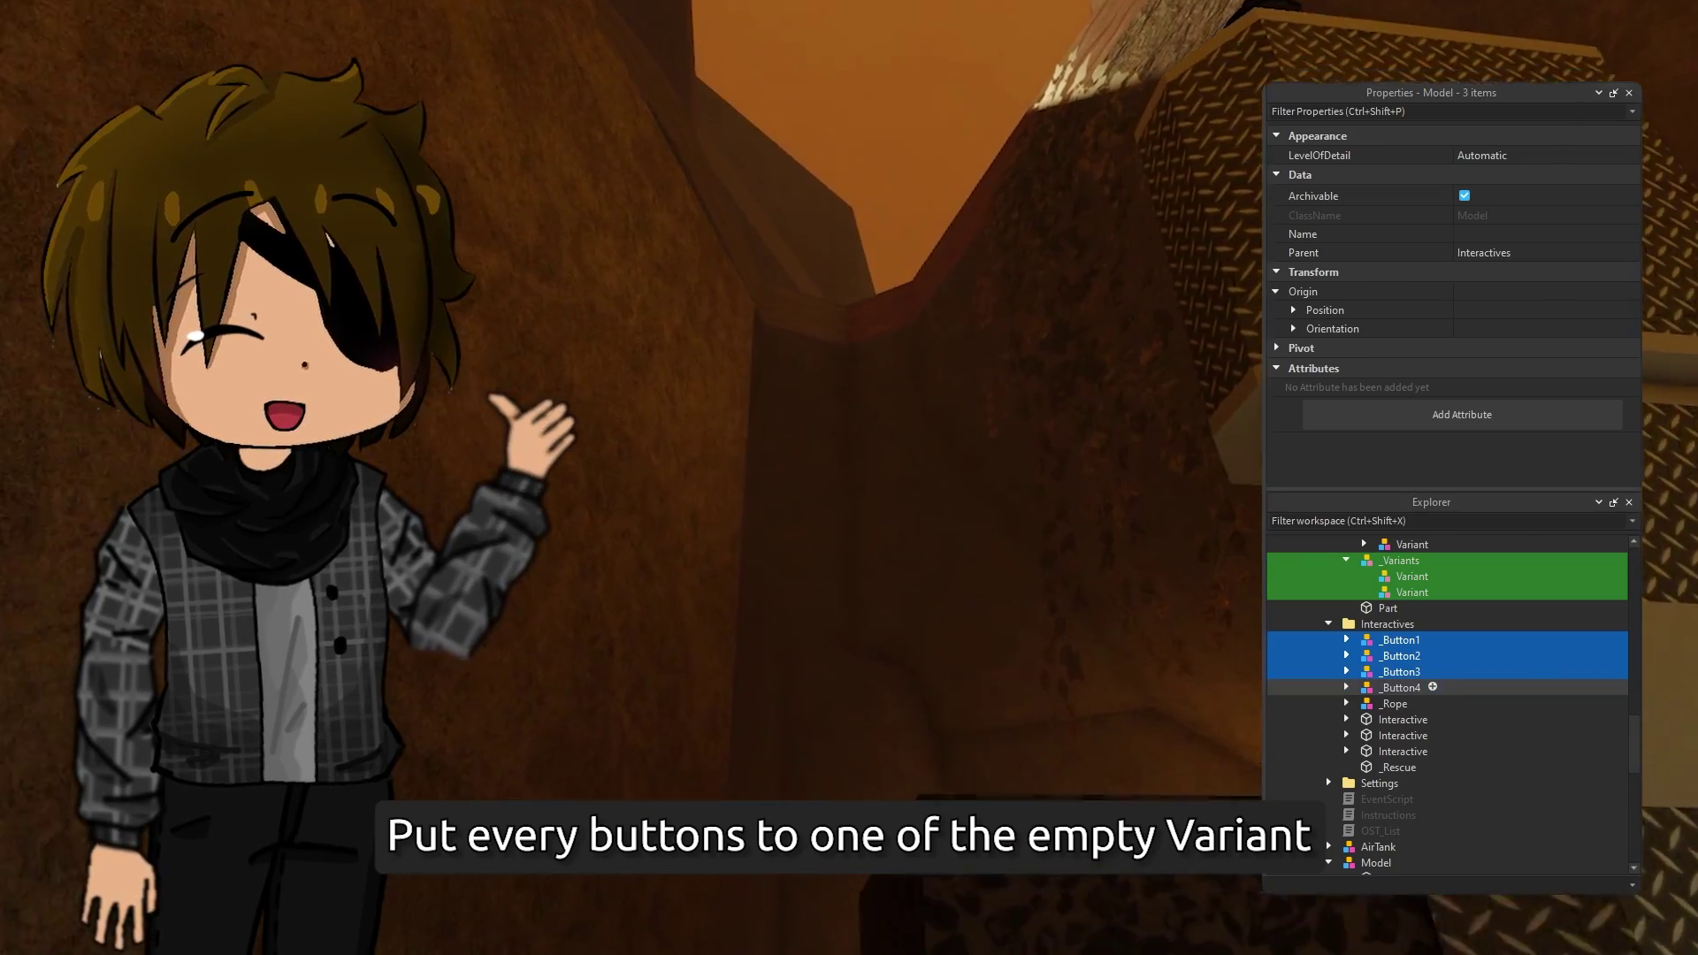
{"action": "left_click", "coordinate": [1400, 687], "text": "shift"}
{"action": "scroll", "coordinate": [1451, 708], "scroll_direction": "up", "scroll_amount": 1}
{"action": "left_click_drag", "start_coordinate": [1400, 685], "coordinate": [1413, 622]}
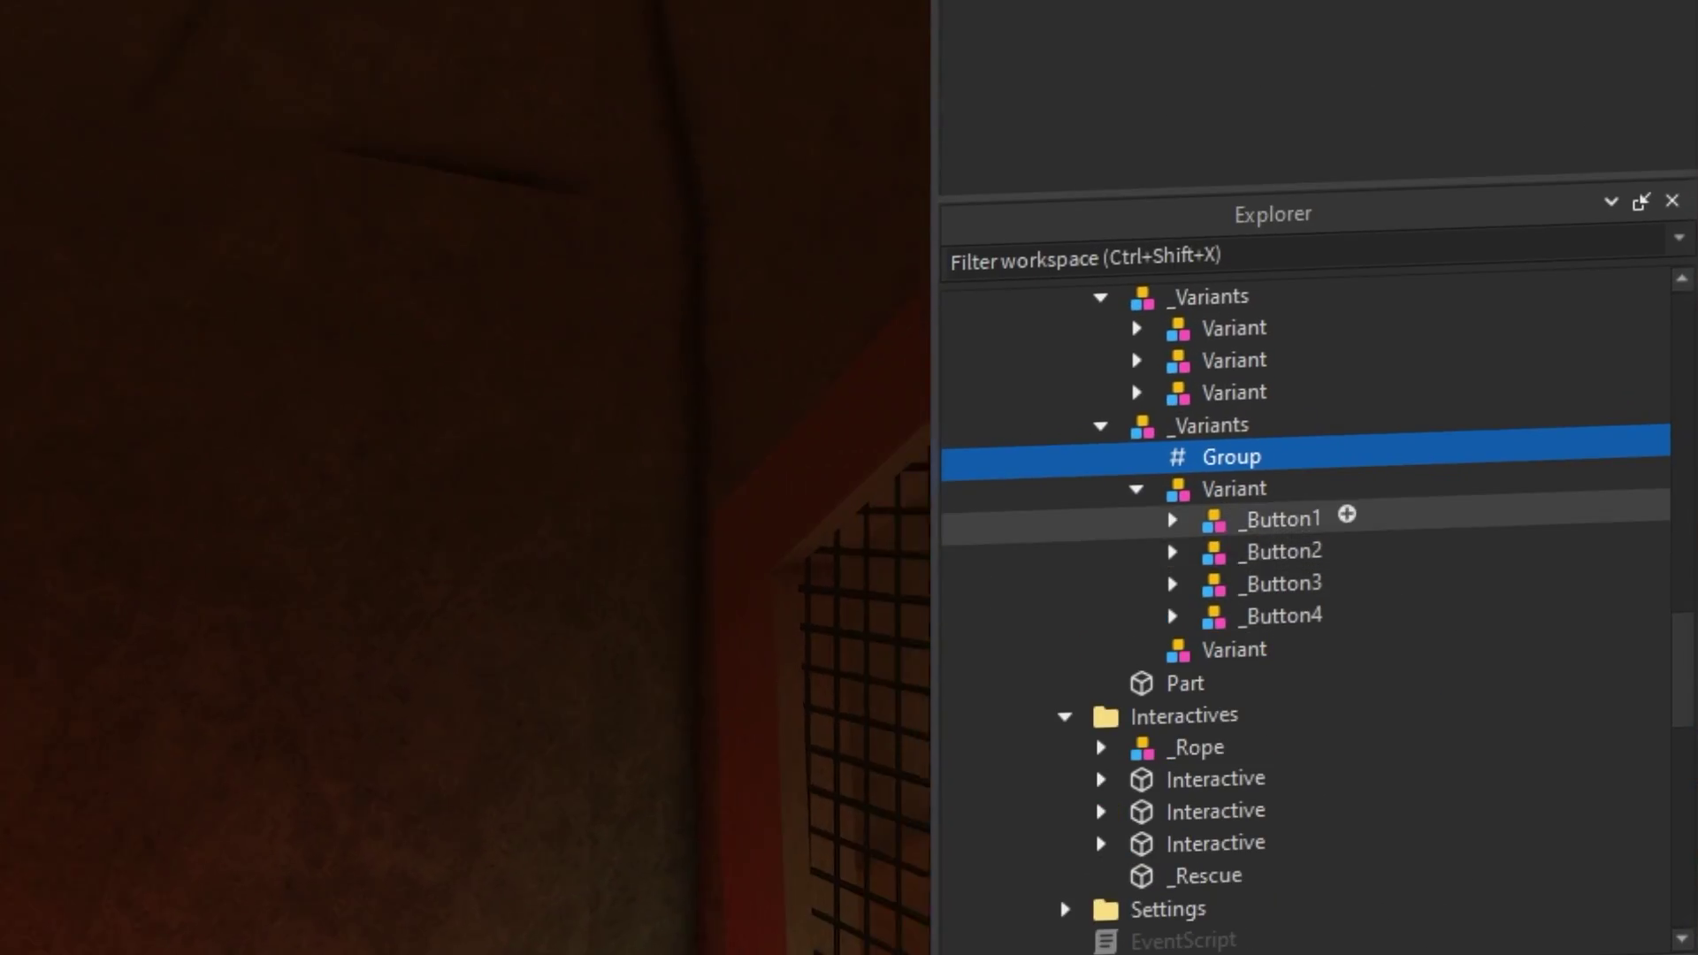
Step: Paste copies of _Button1 through _Button4 into the second Variant
{"action": "left_click", "coordinate": [1282, 519]}
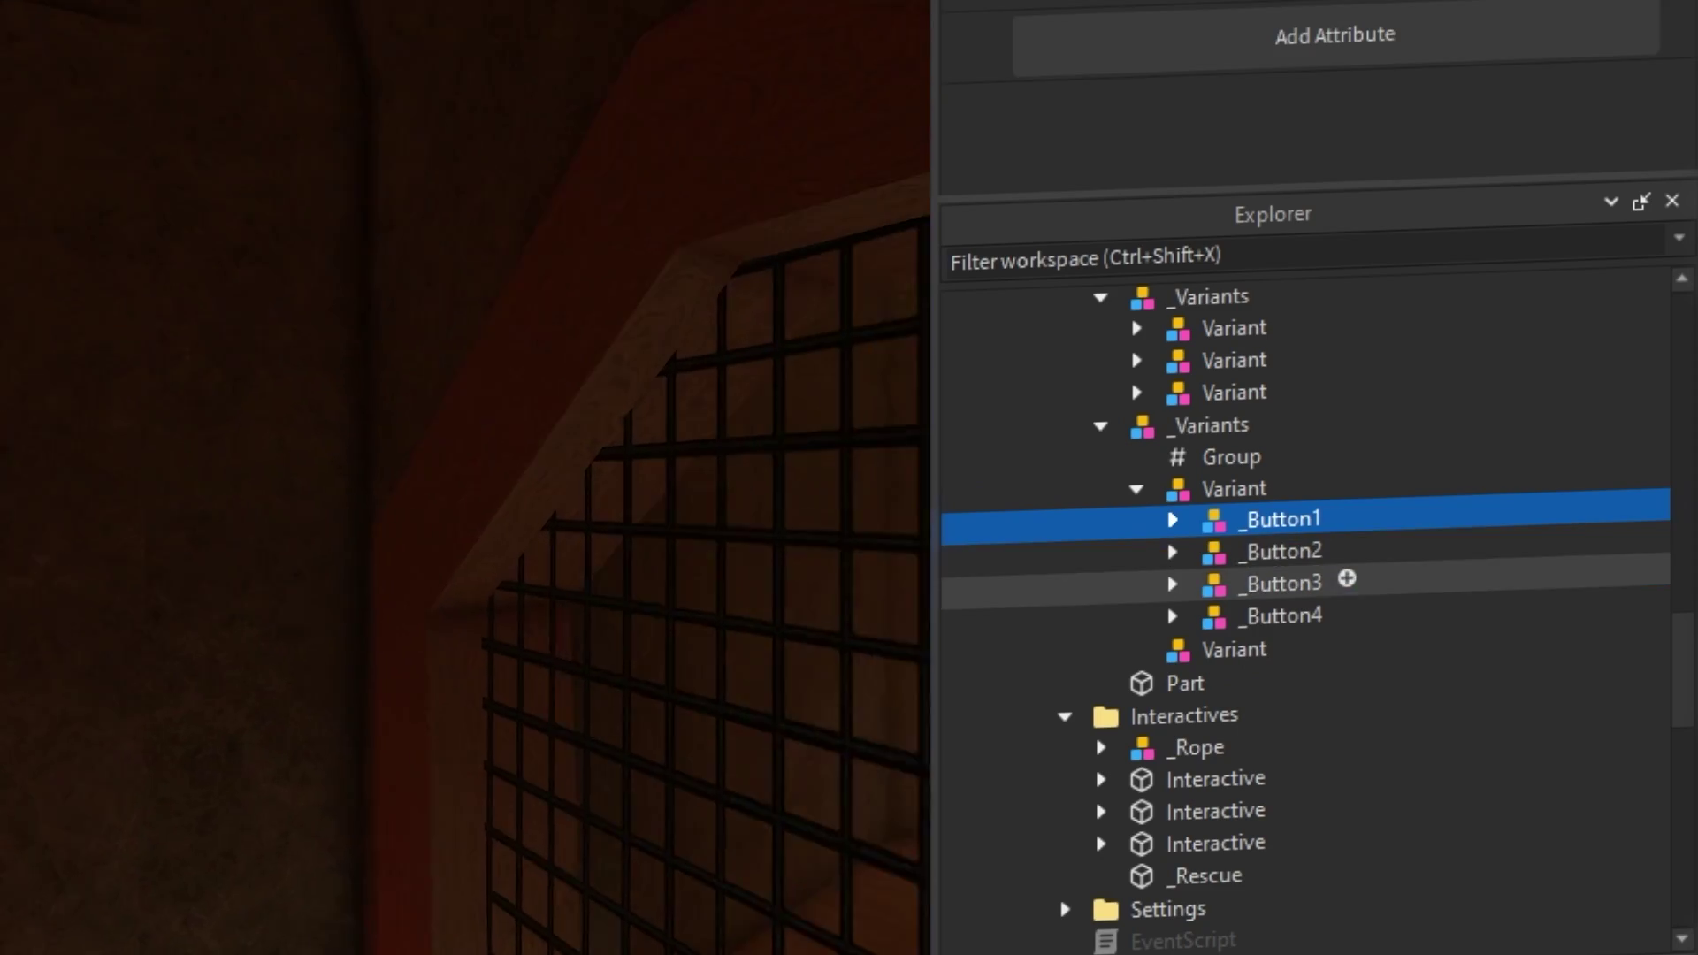
{"action": "left_click", "coordinate": [1284, 616], "text": "shift"}
{"action": "right_click", "coordinate": [1239, 646]}
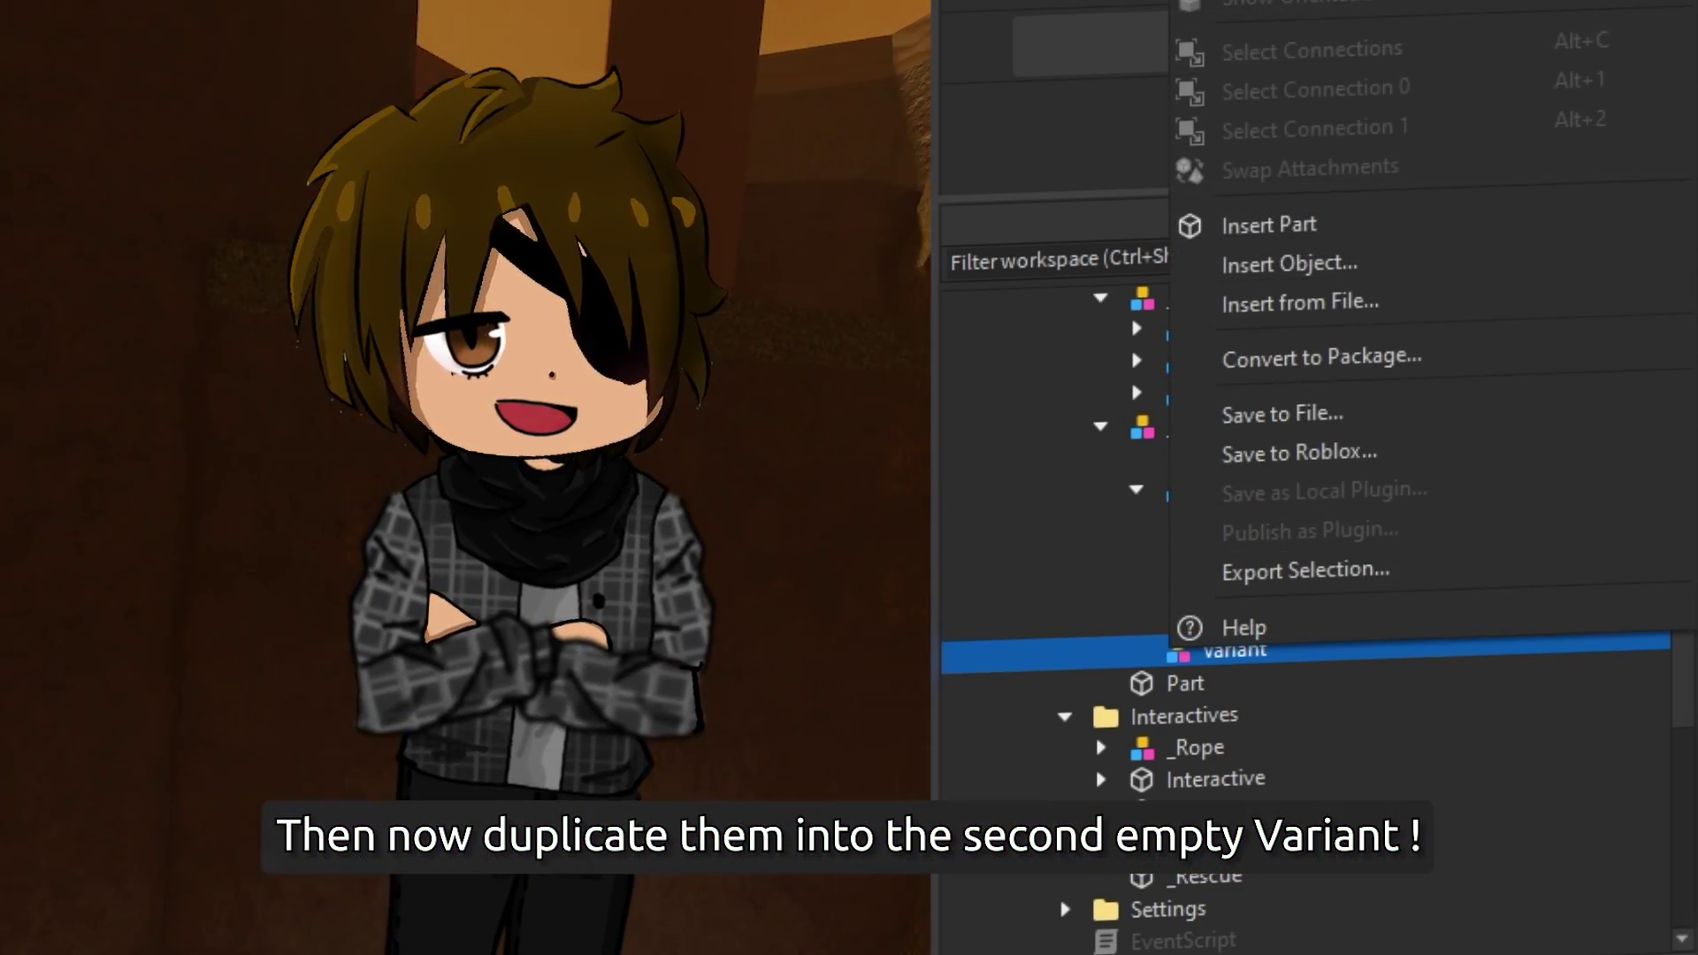
{"action": "key", "text": "ctrl+shift+v"}
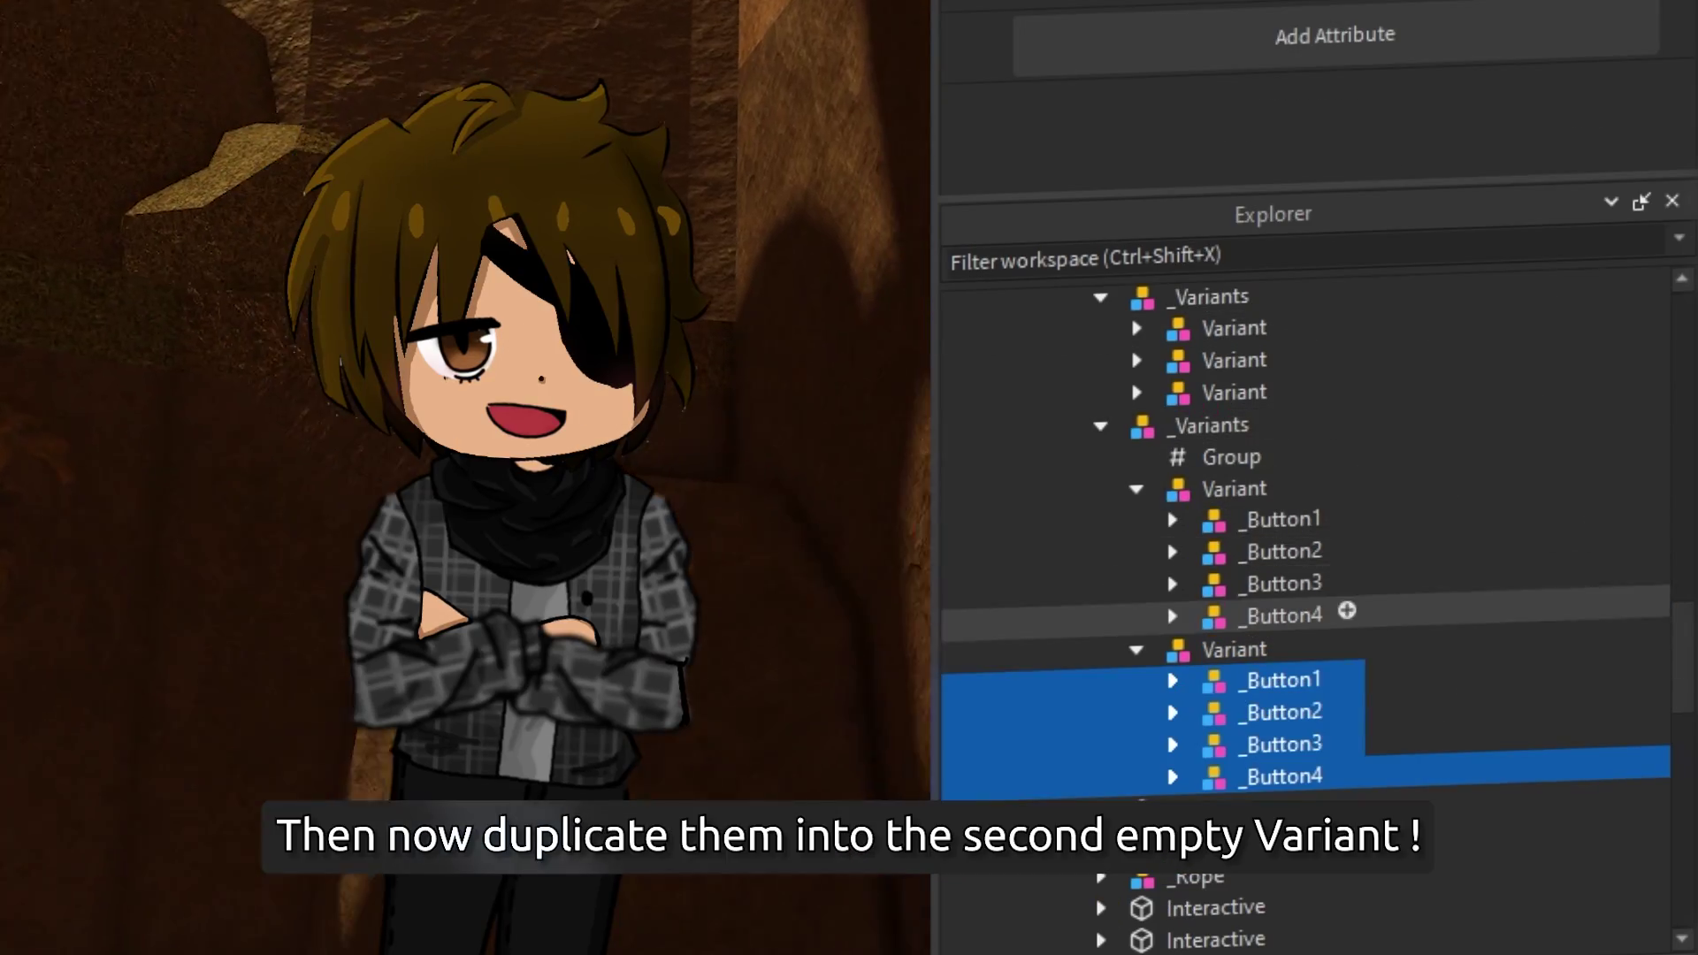
{"action": "left_click", "coordinate": [1231, 457]}
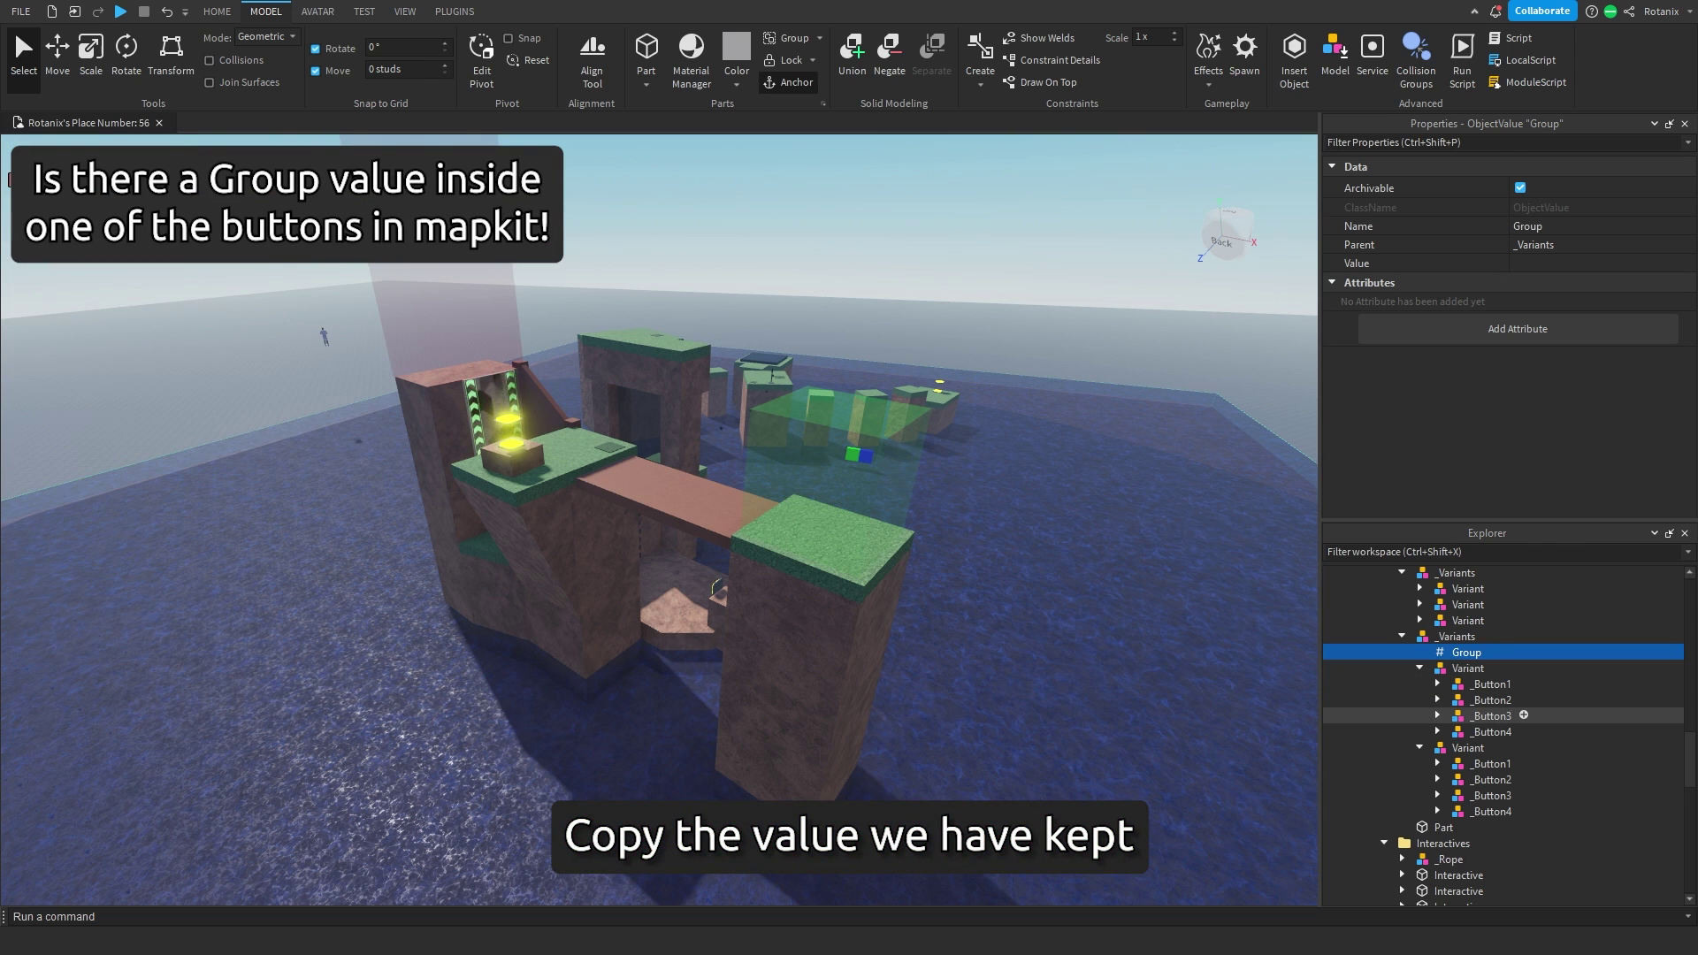
Step: Paste the Group value into each of _Button1 through _Button4 in the second Variant
{"action": "left_click", "coordinate": [1492, 763]}
{"action": "left_click", "coordinate": [1492, 779], "text": "ctrl"}
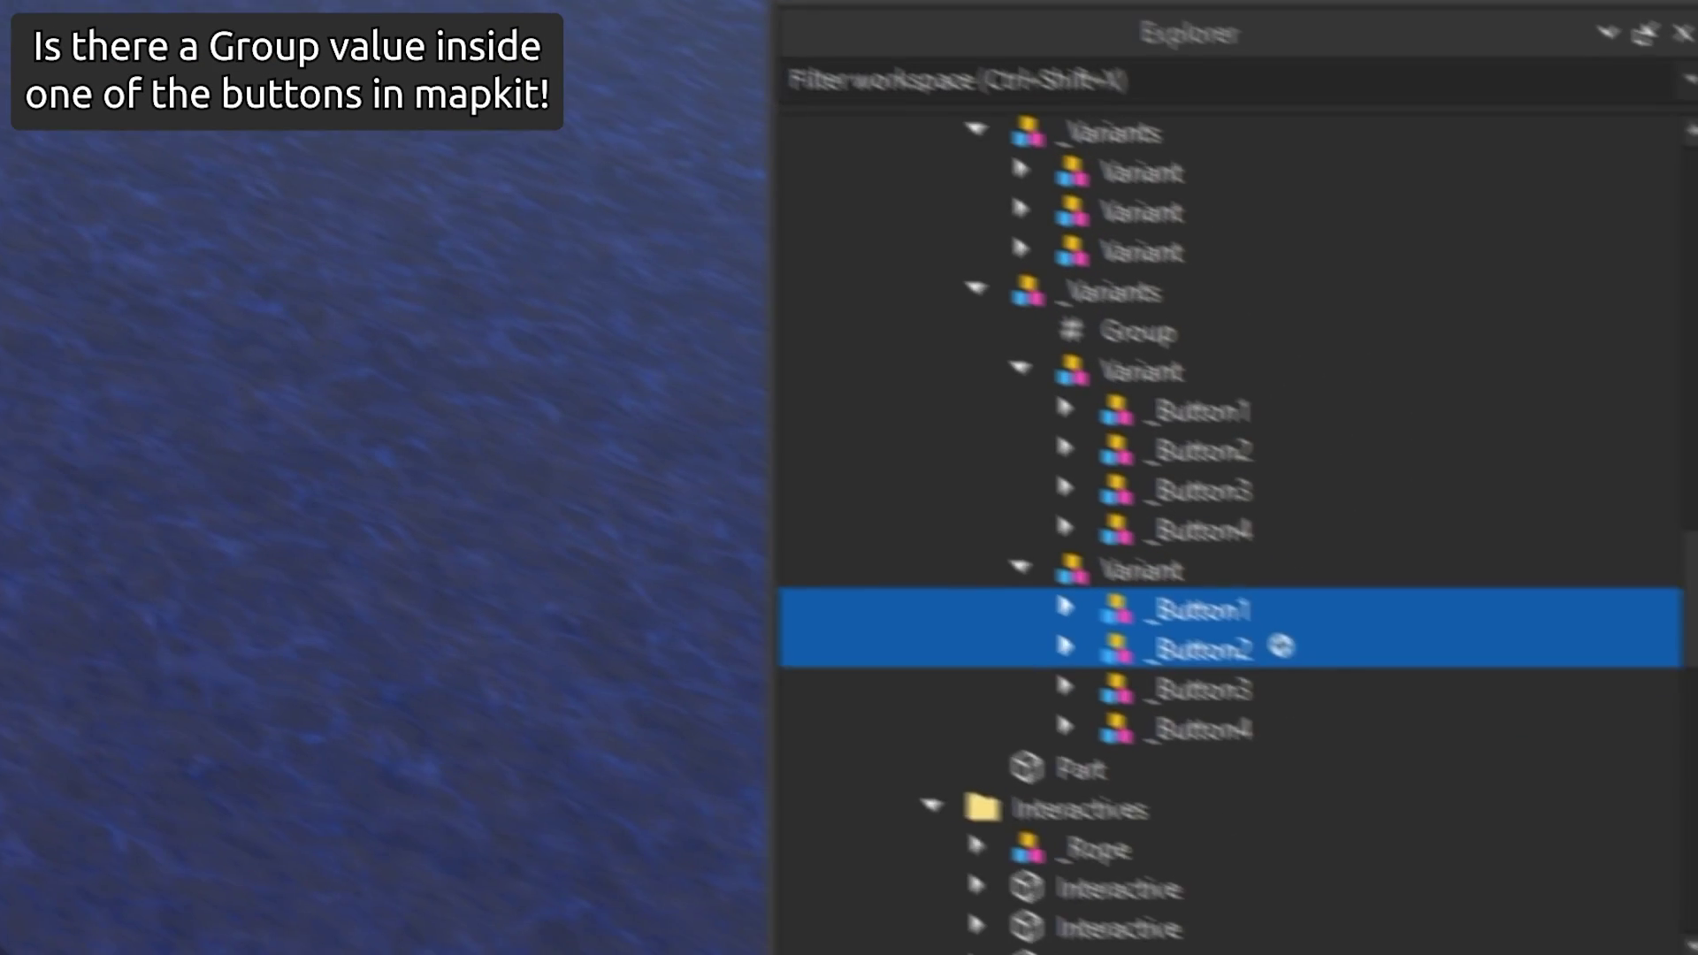
{"action": "left_click", "coordinate": [1492, 796], "text": "ctrl"}
{"action": "left_click", "coordinate": [1492, 812], "text": "ctrl"}
{"action": "right_click", "coordinate": [1492, 763]}
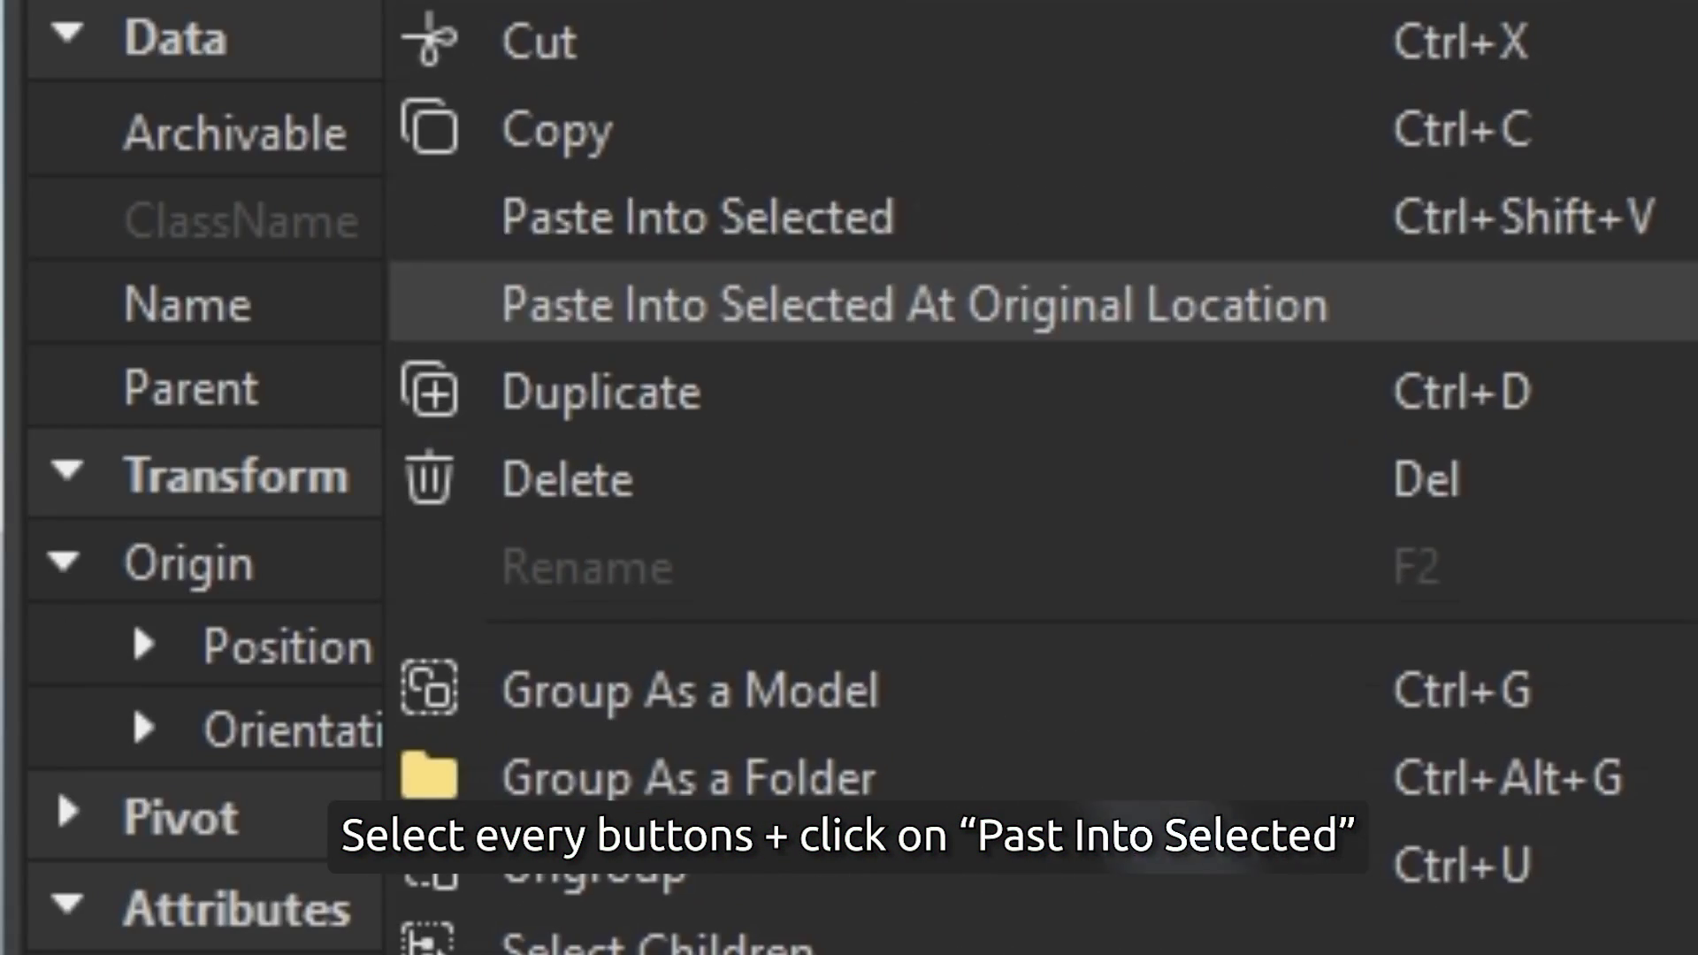
{"action": "left_click", "coordinate": [1039, 217]}
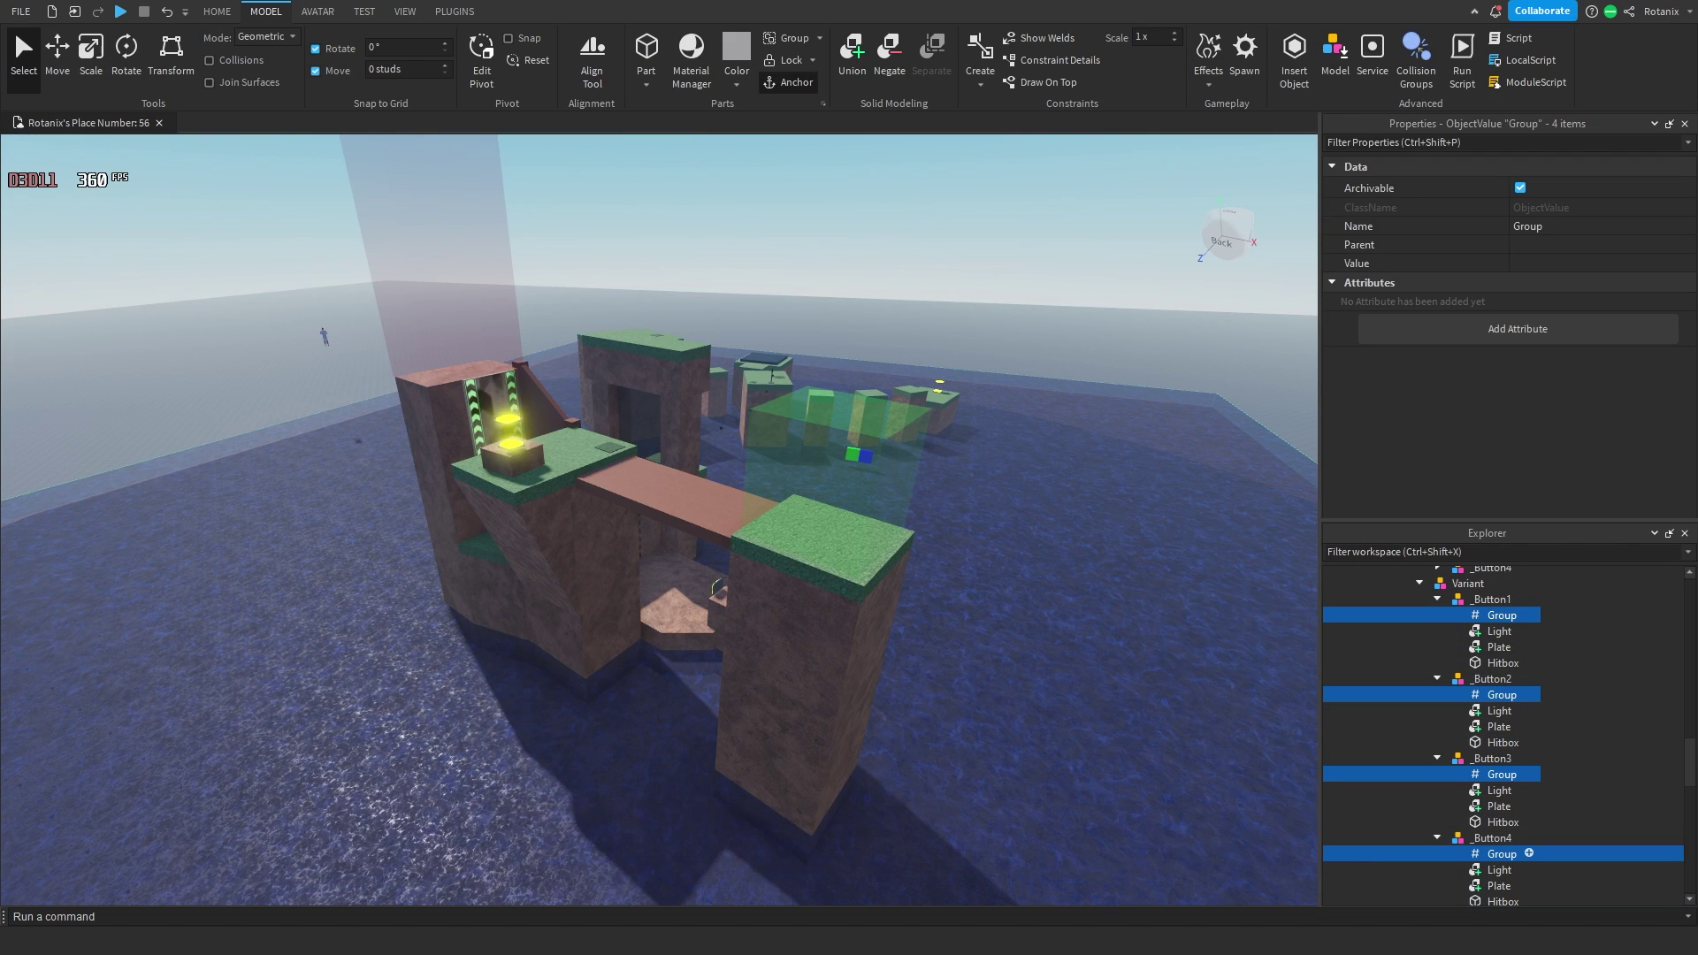
Step: Delete the leftover Group value and collapse the buttons, Variant and first _Variants
{"action": "left_click", "coordinate": [1437, 758]}
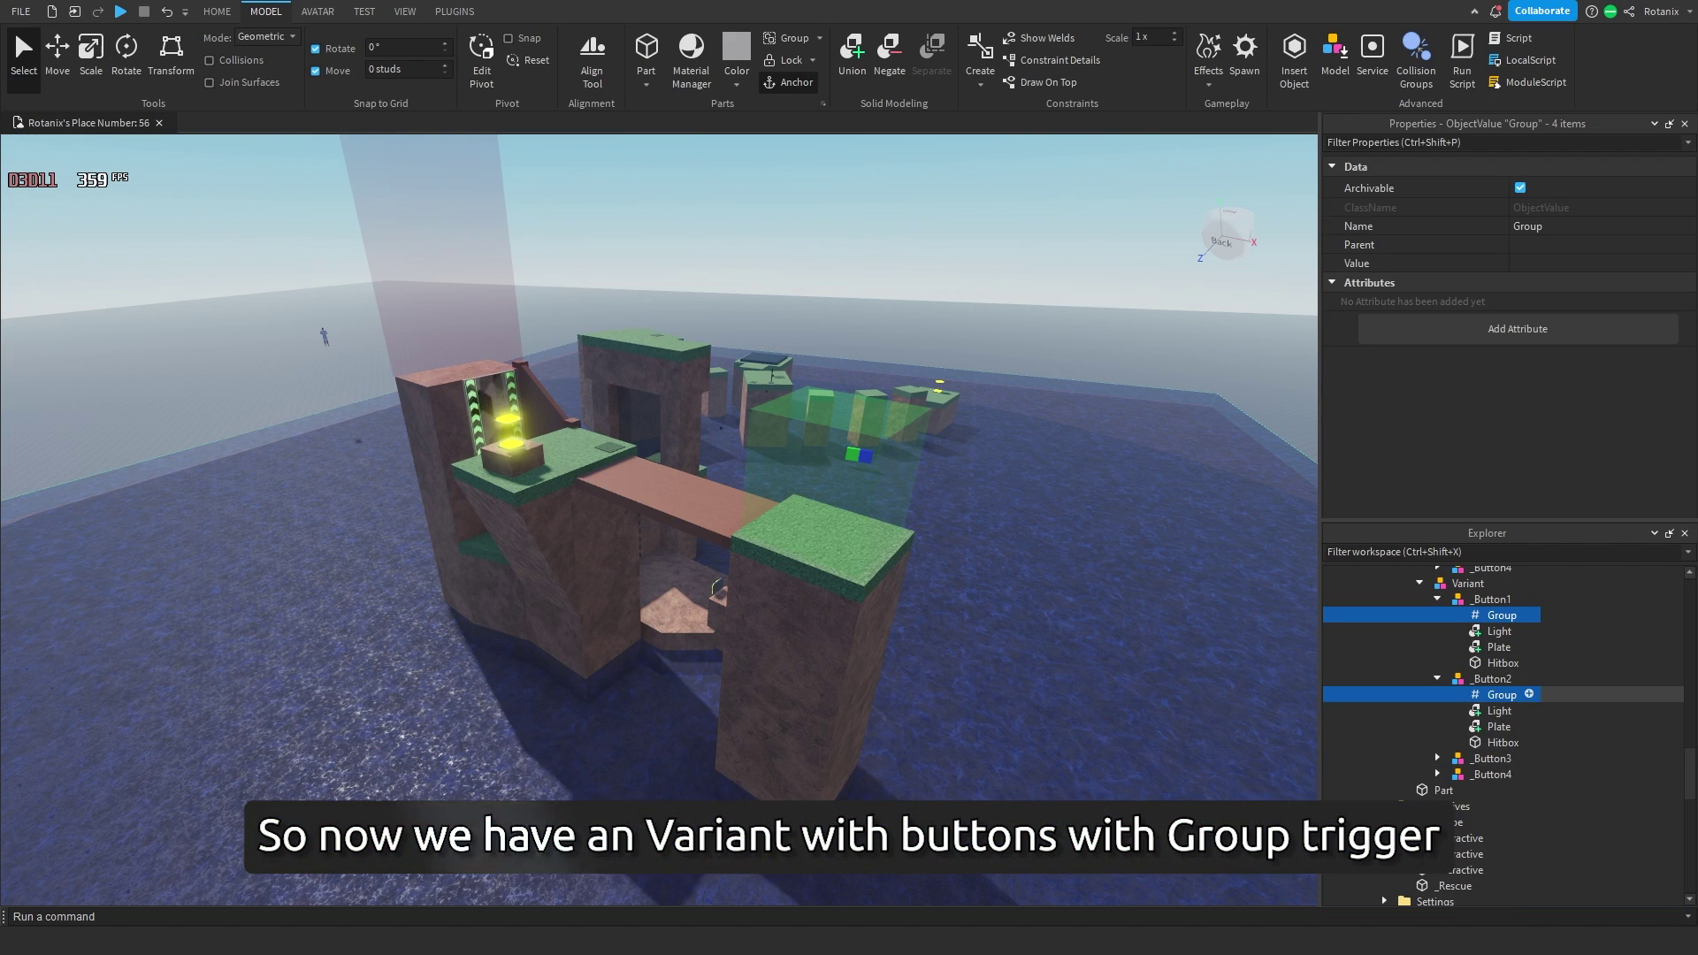
{"action": "left_click", "coordinate": [1438, 599]}
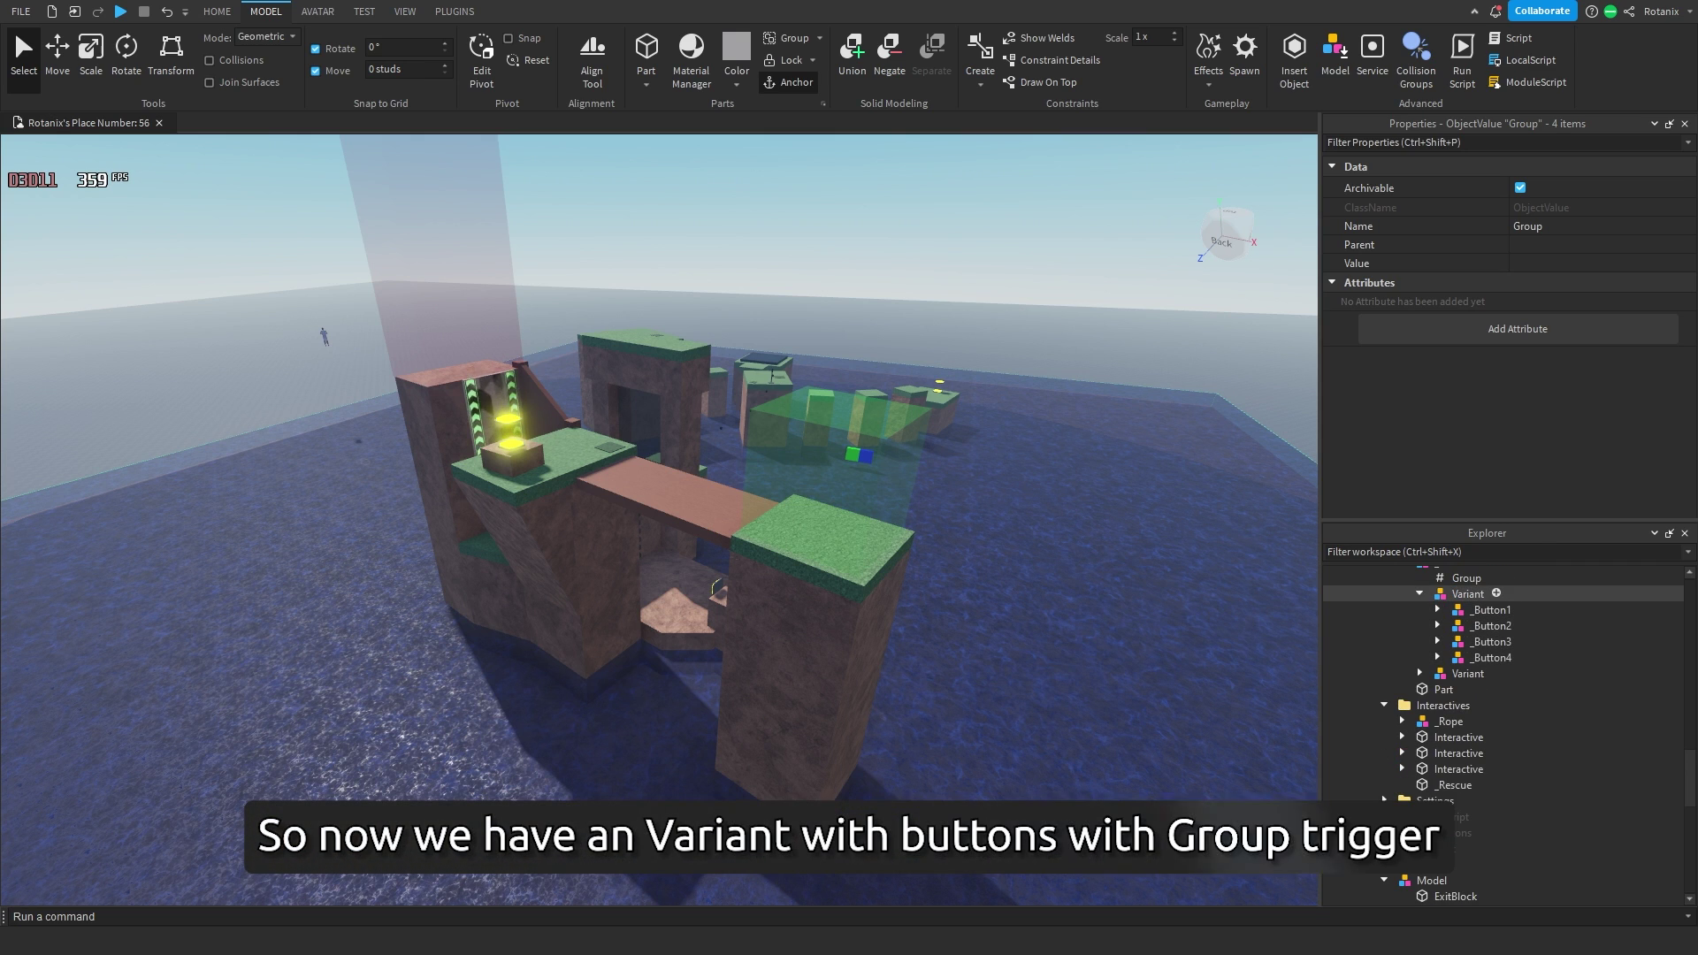
{"action": "scroll", "coordinate": [1504, 593], "scroll_direction": "up", "scroll_amount": 3}
{"action": "key", "text": "Delete"}
{"action": "left_click", "coordinate": [1420, 713]}
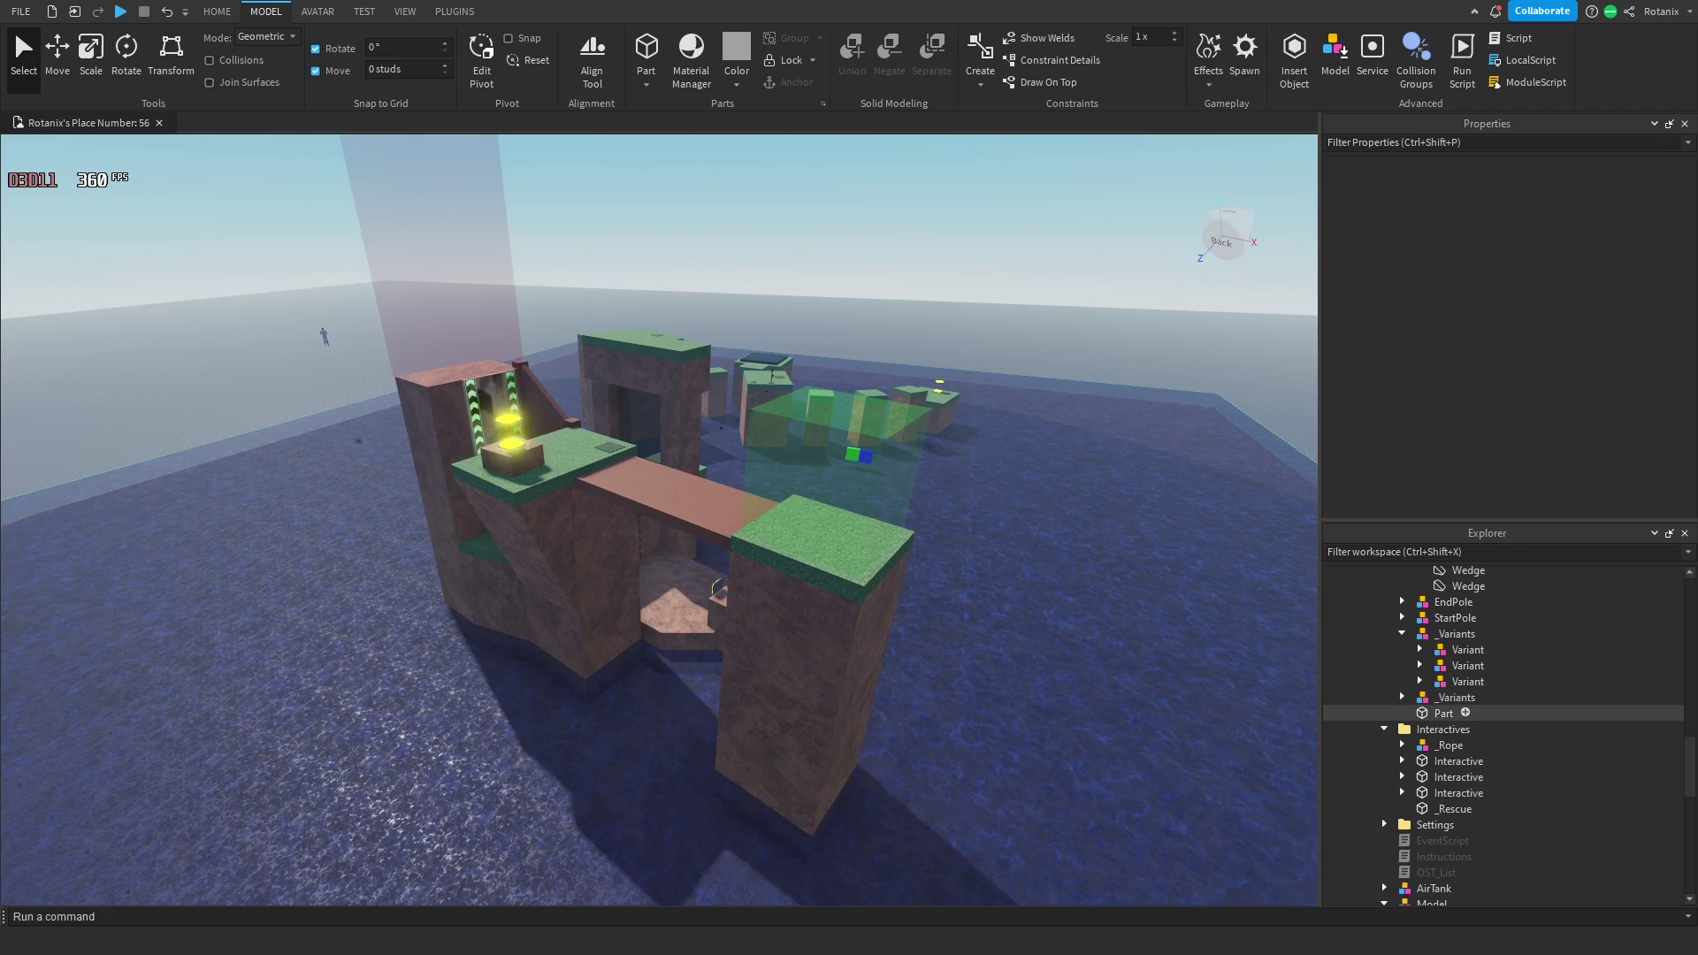
{"action": "left_click", "coordinate": [1402, 634]}
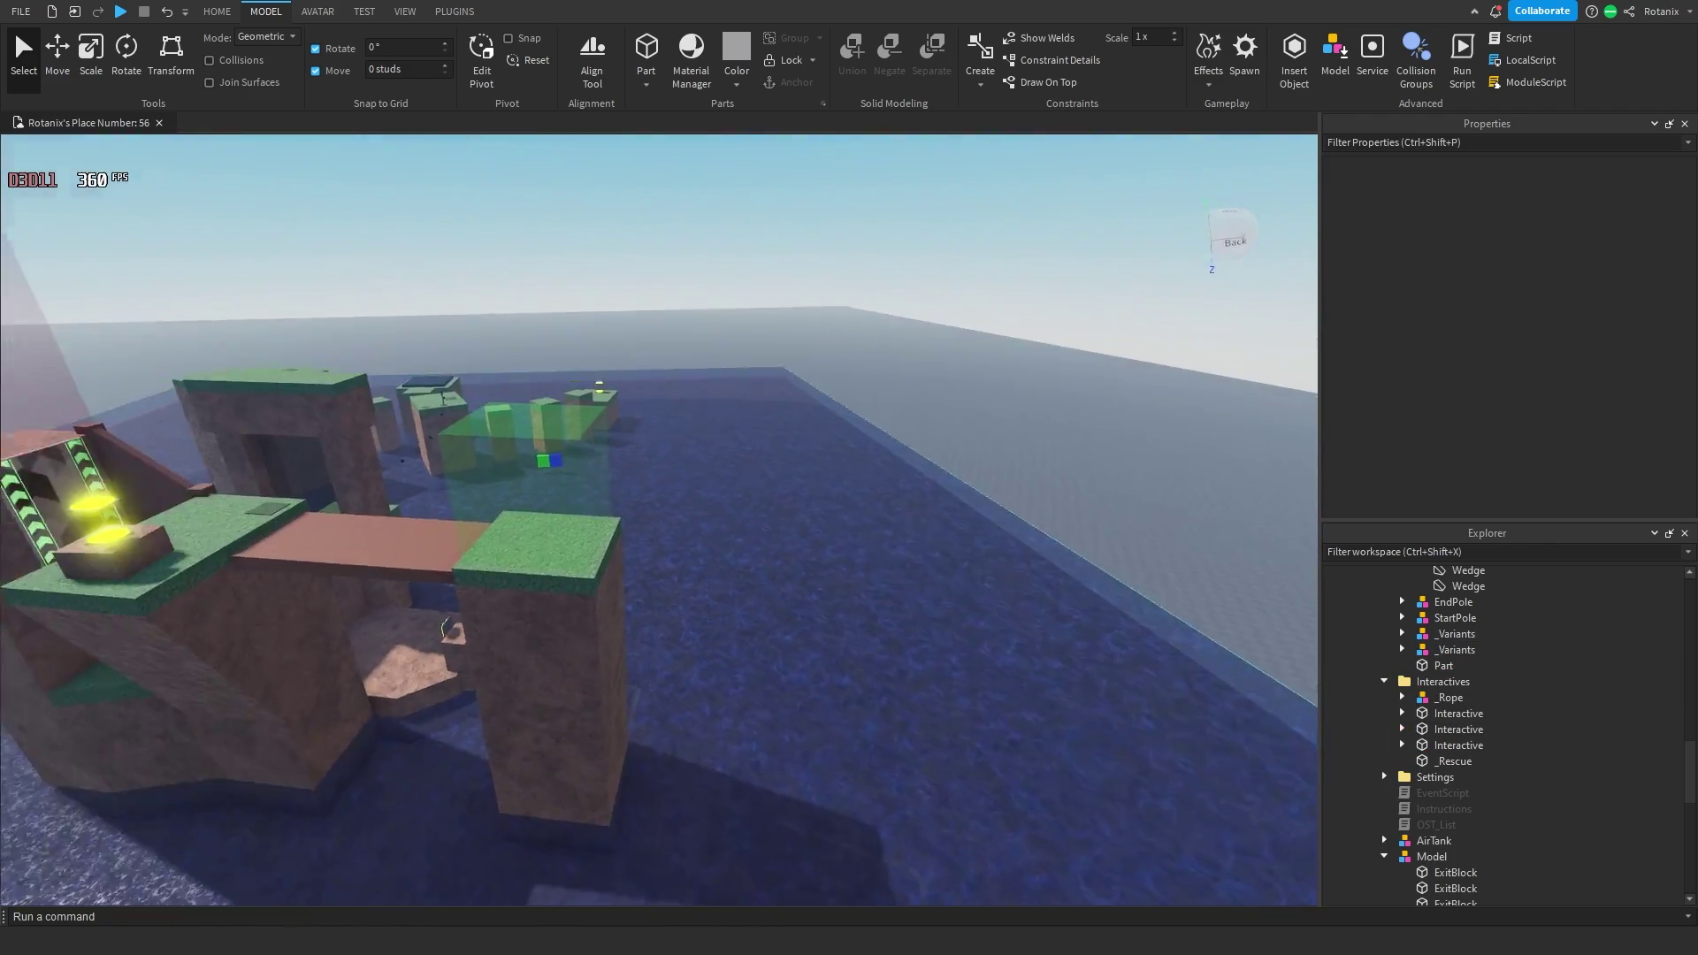
Step: Focus the second _Variants and copy _Button1's correct position onto its counterpart
{"action": "left_click", "coordinate": [1456, 633]}
{"action": "key", "text": "f"}
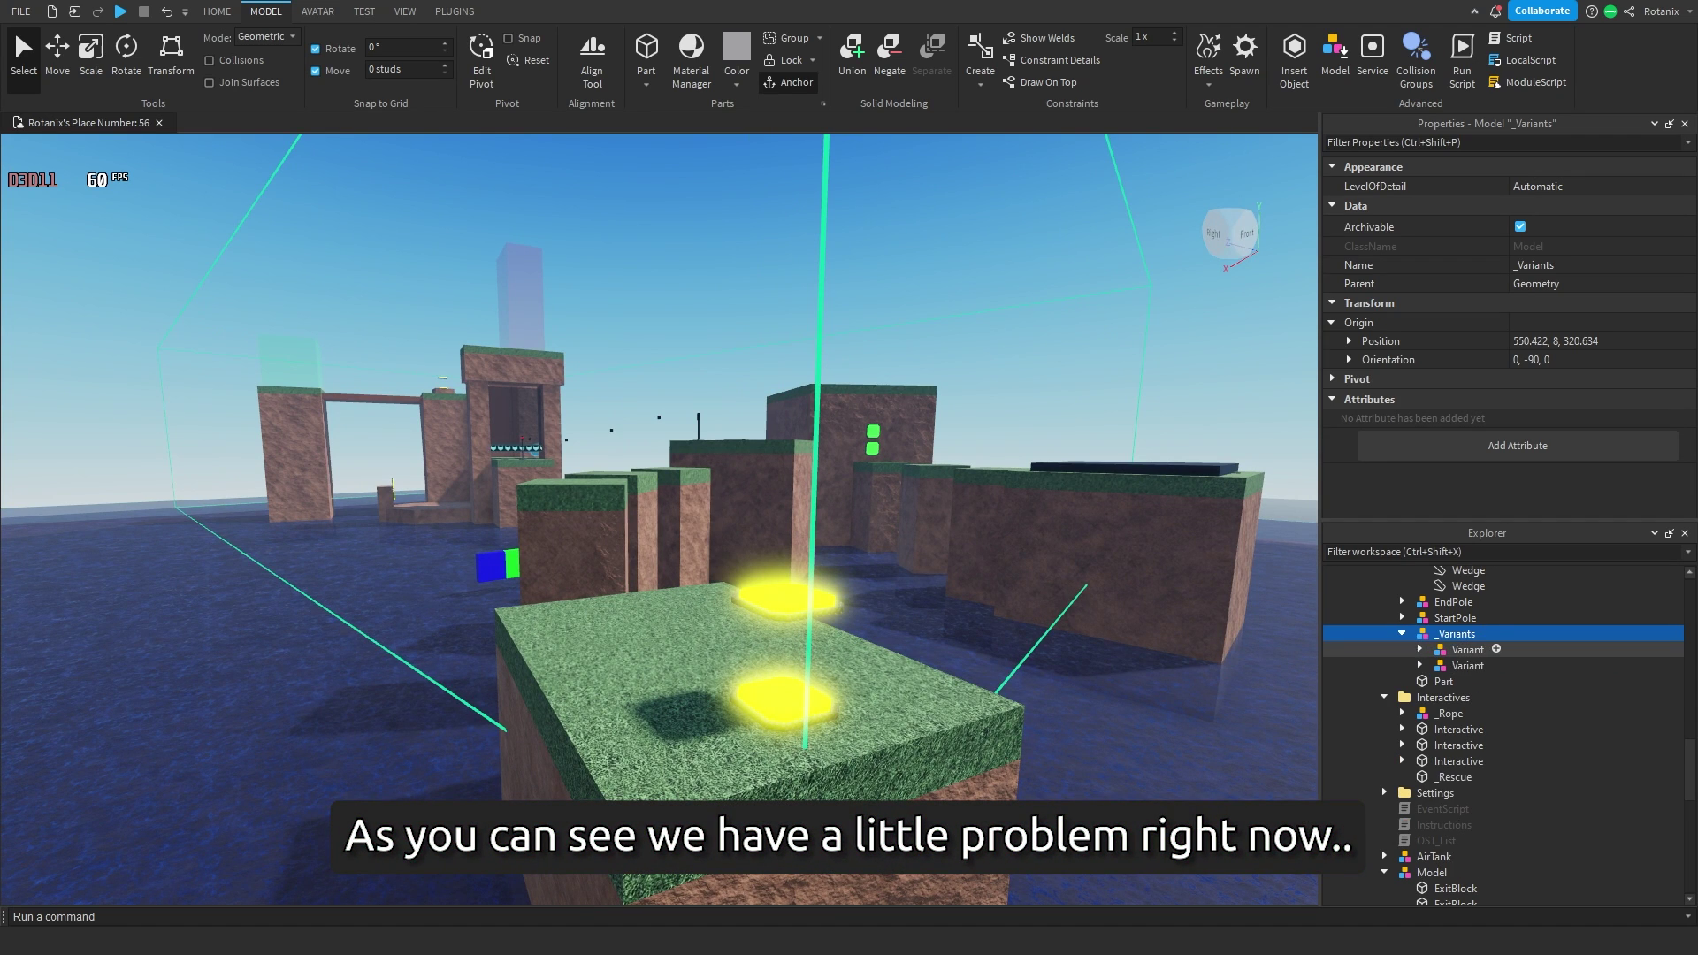
{"action": "left_click", "coordinate": [1468, 650]}
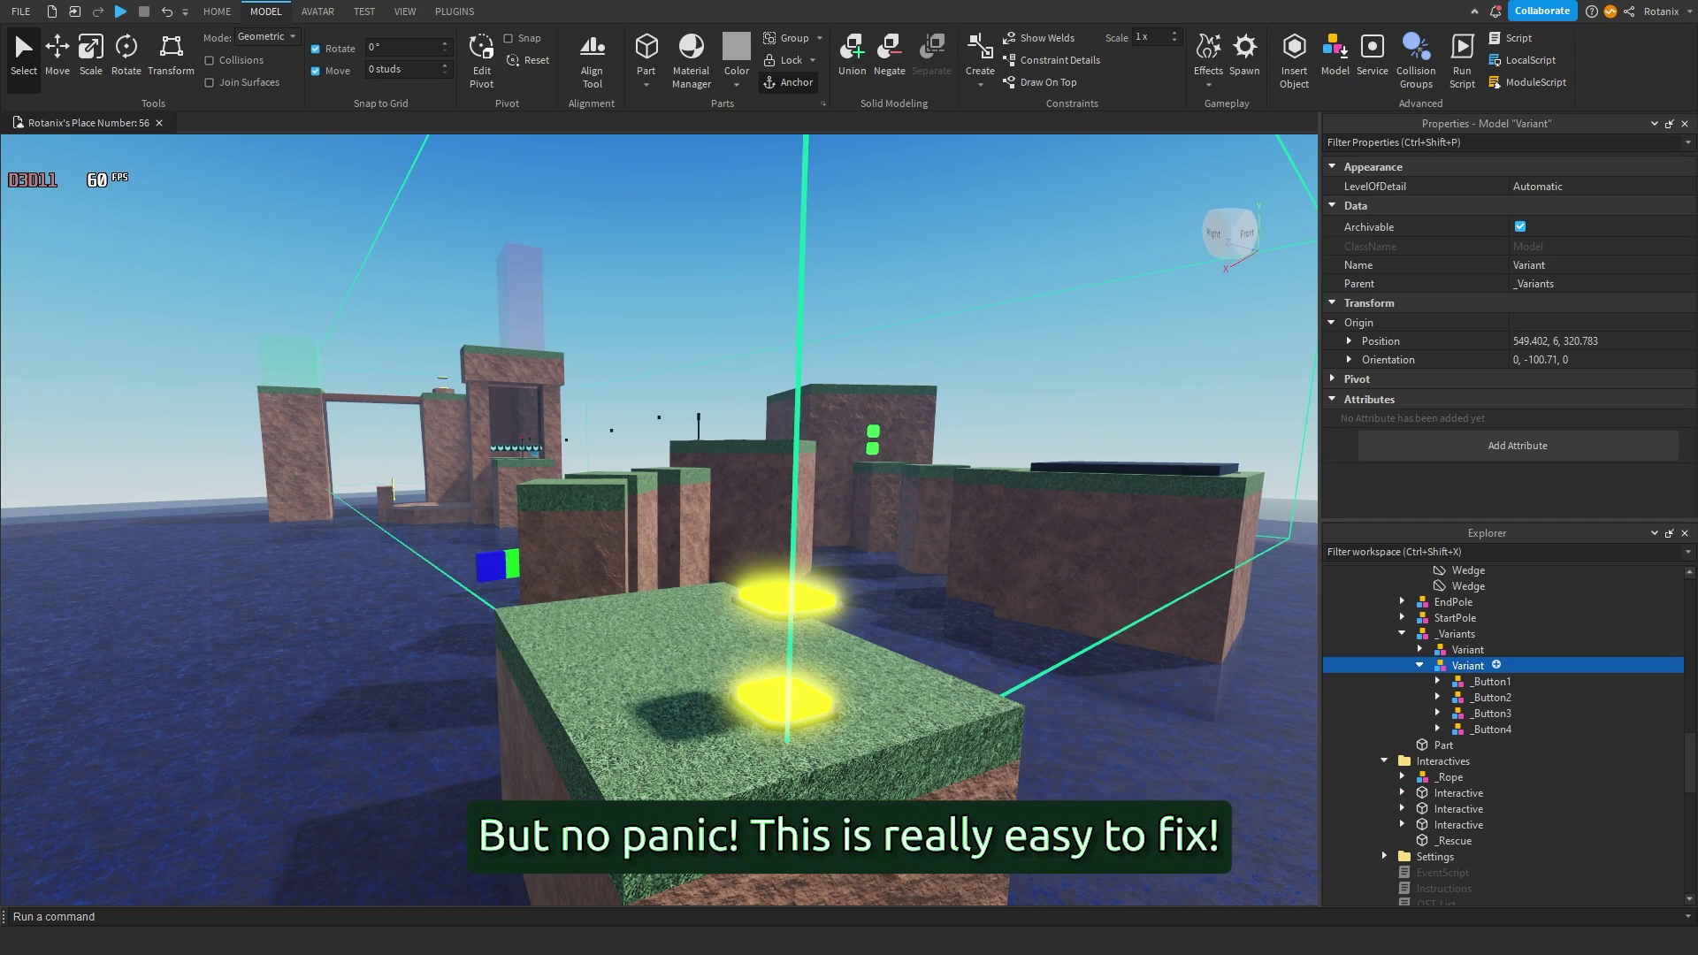
{"action": "left_click", "coordinate": [1420, 650]}
{"action": "key", "text": "ctrl+2"}
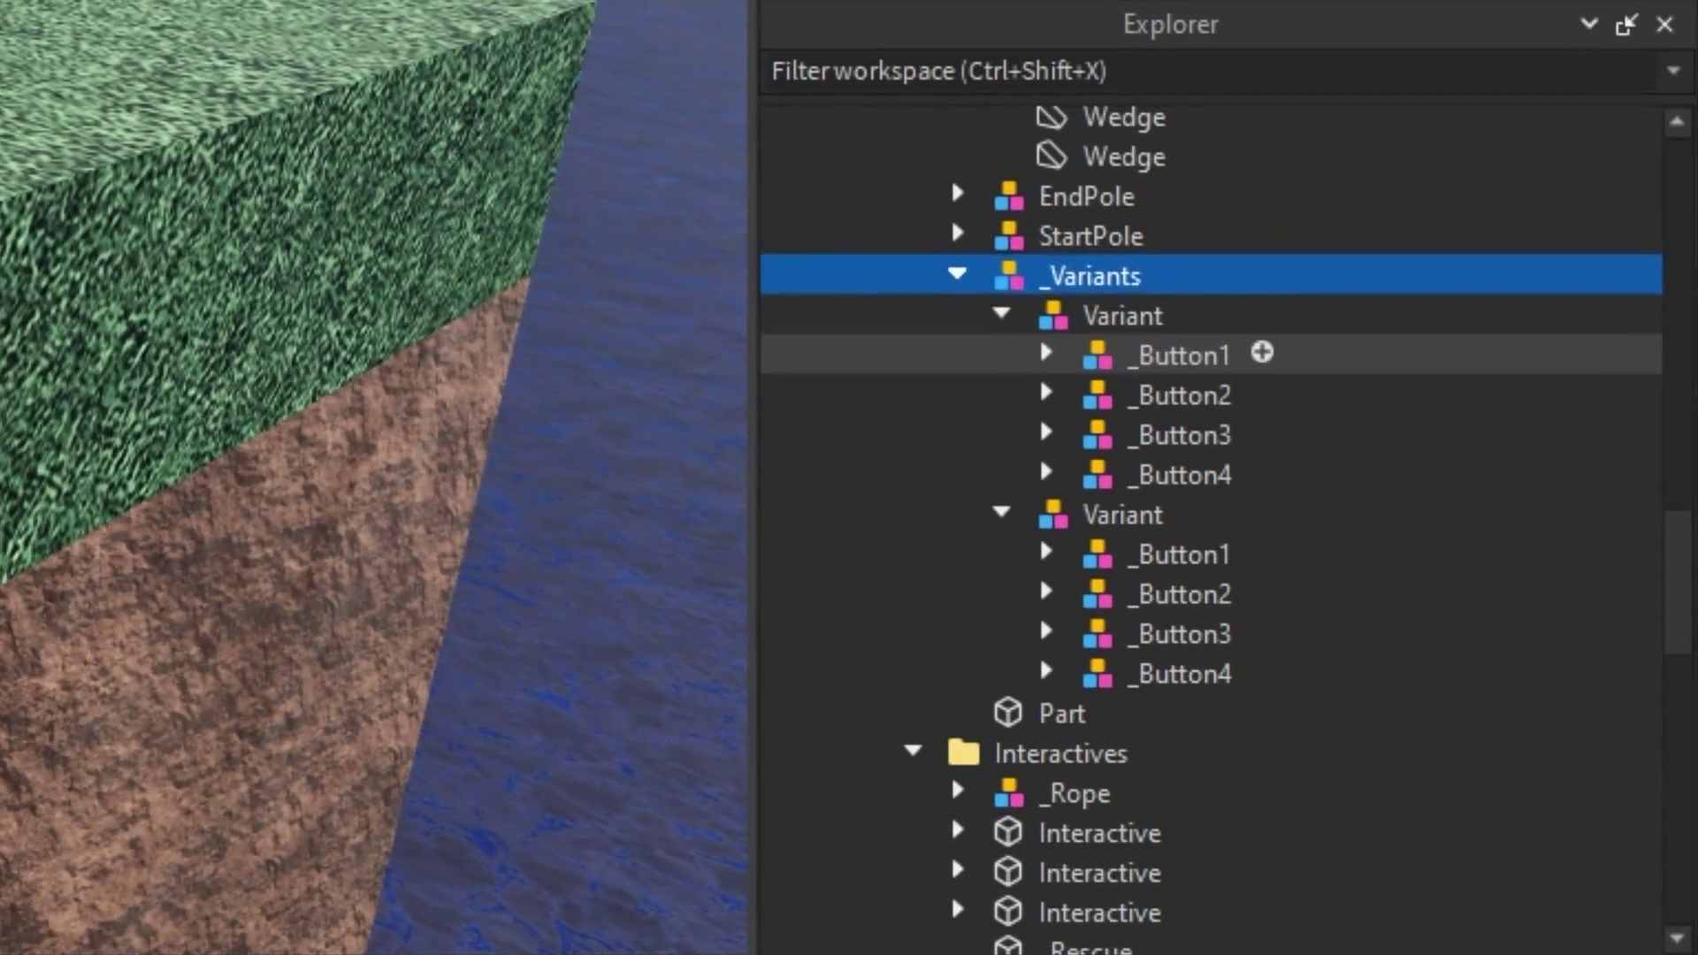
{"action": "left_click", "coordinate": [1482, 666]}
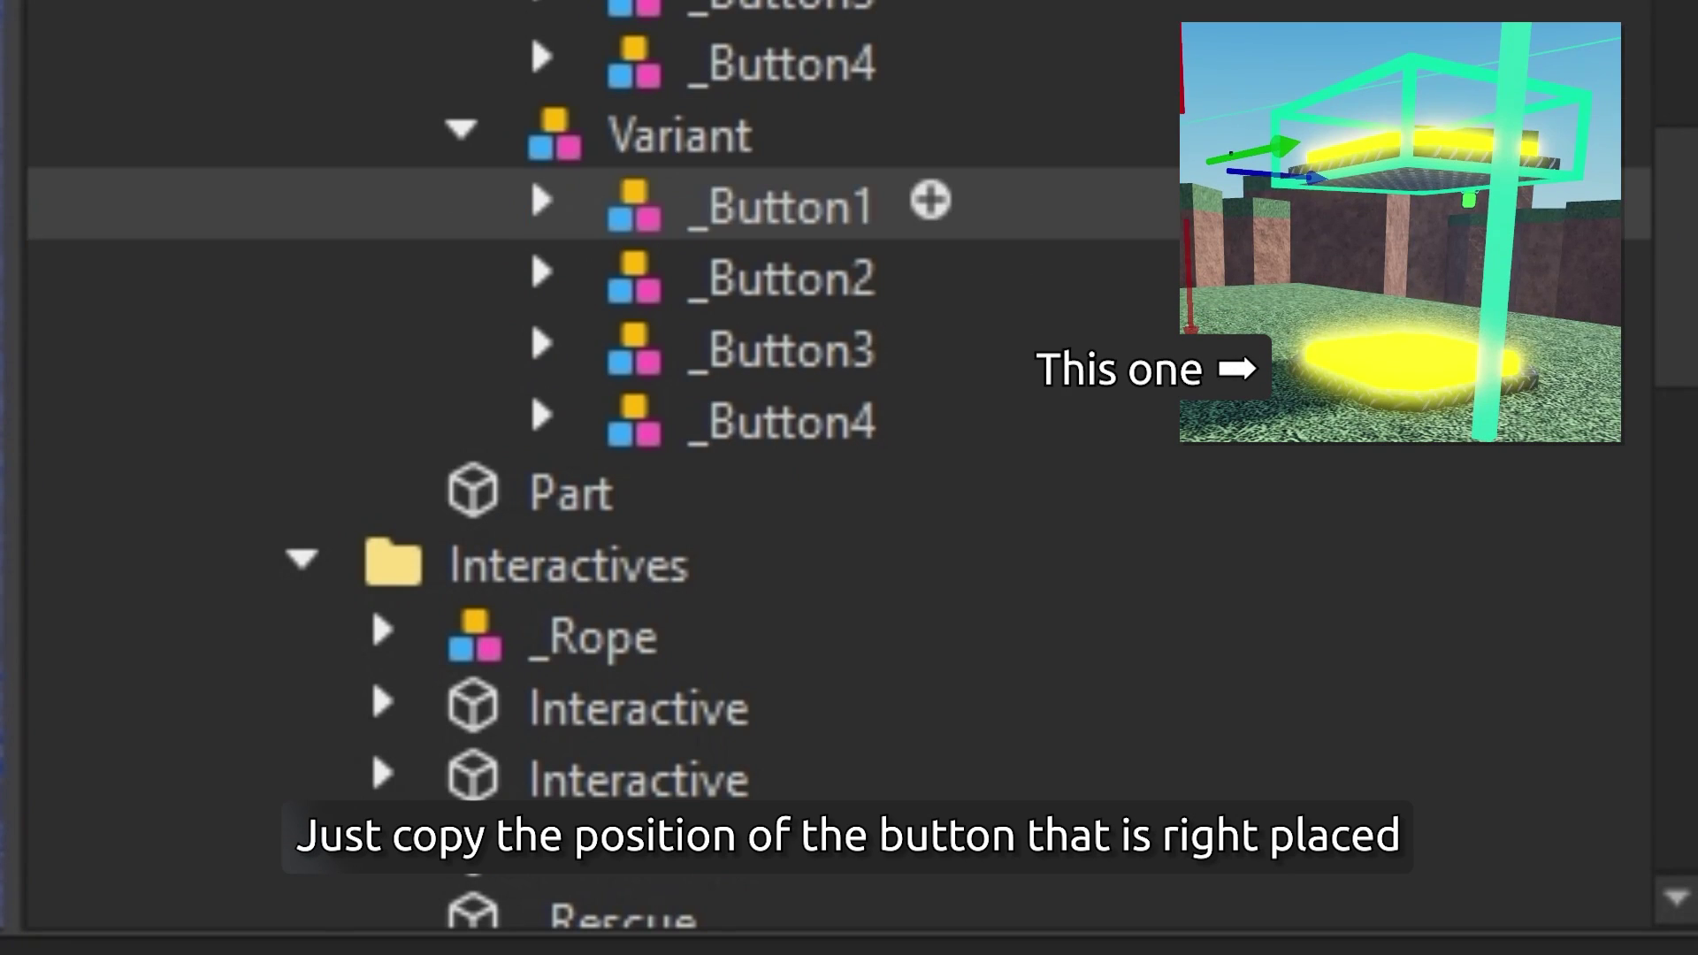
{"action": "left_click", "coordinate": [778, 206]}
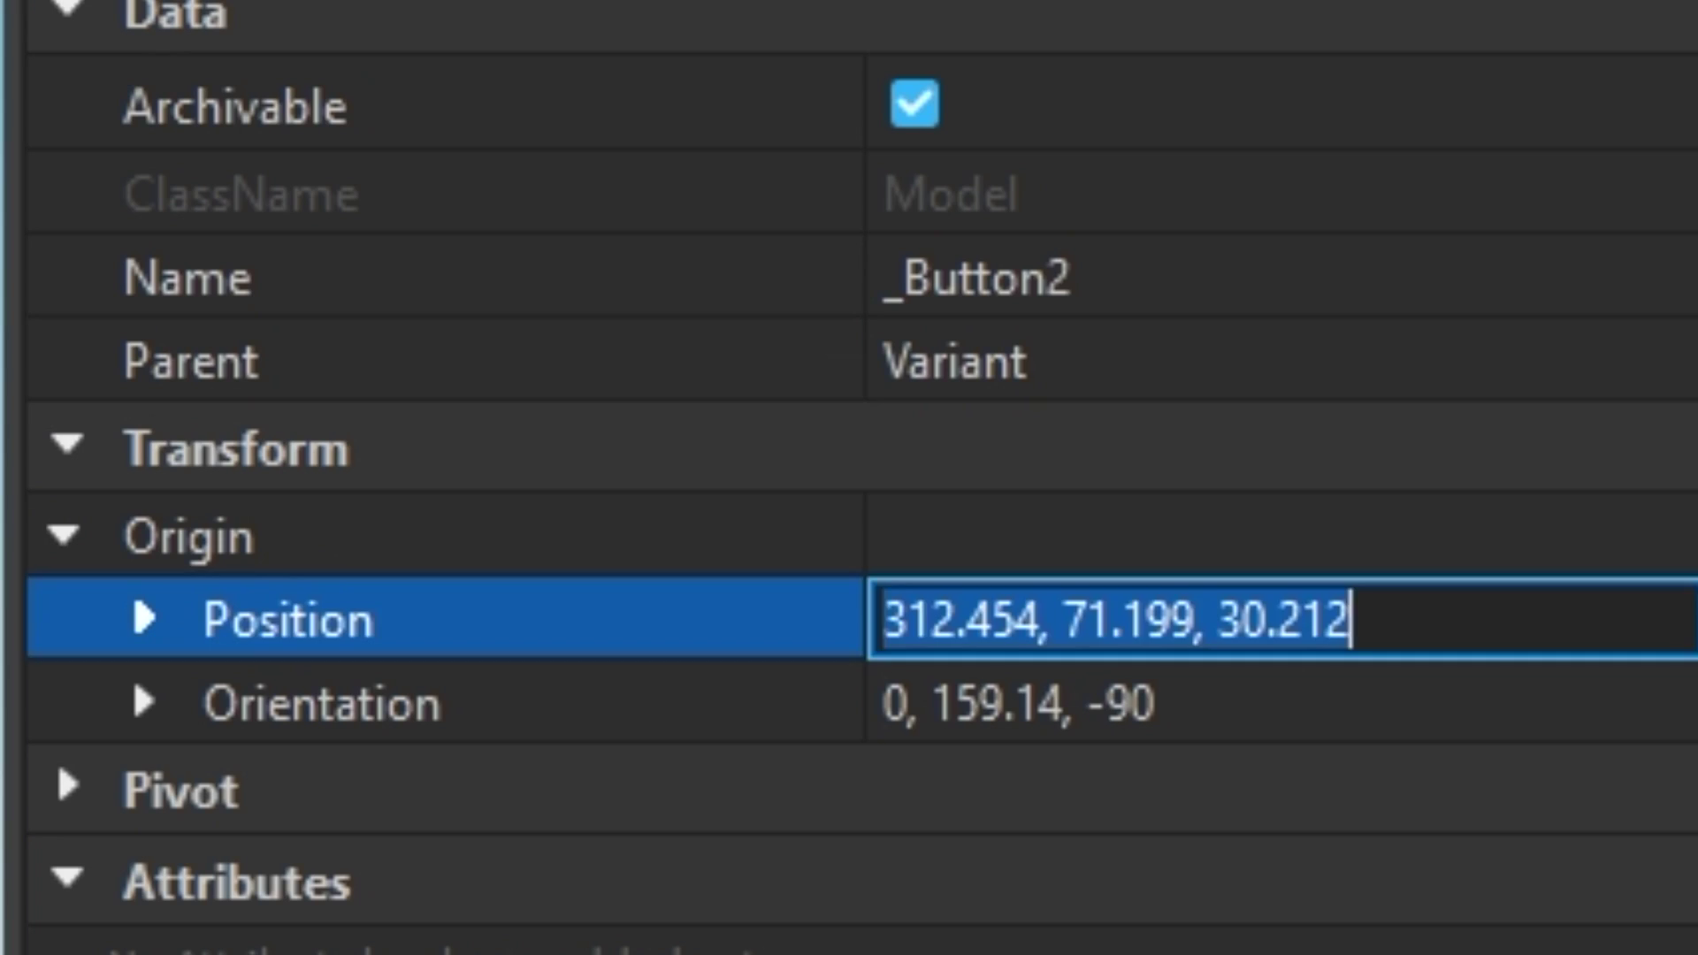
Step: Apply the correct positions to the floating _Button2 and start on _Button3's position
{"action": "key", "text": "Return"}
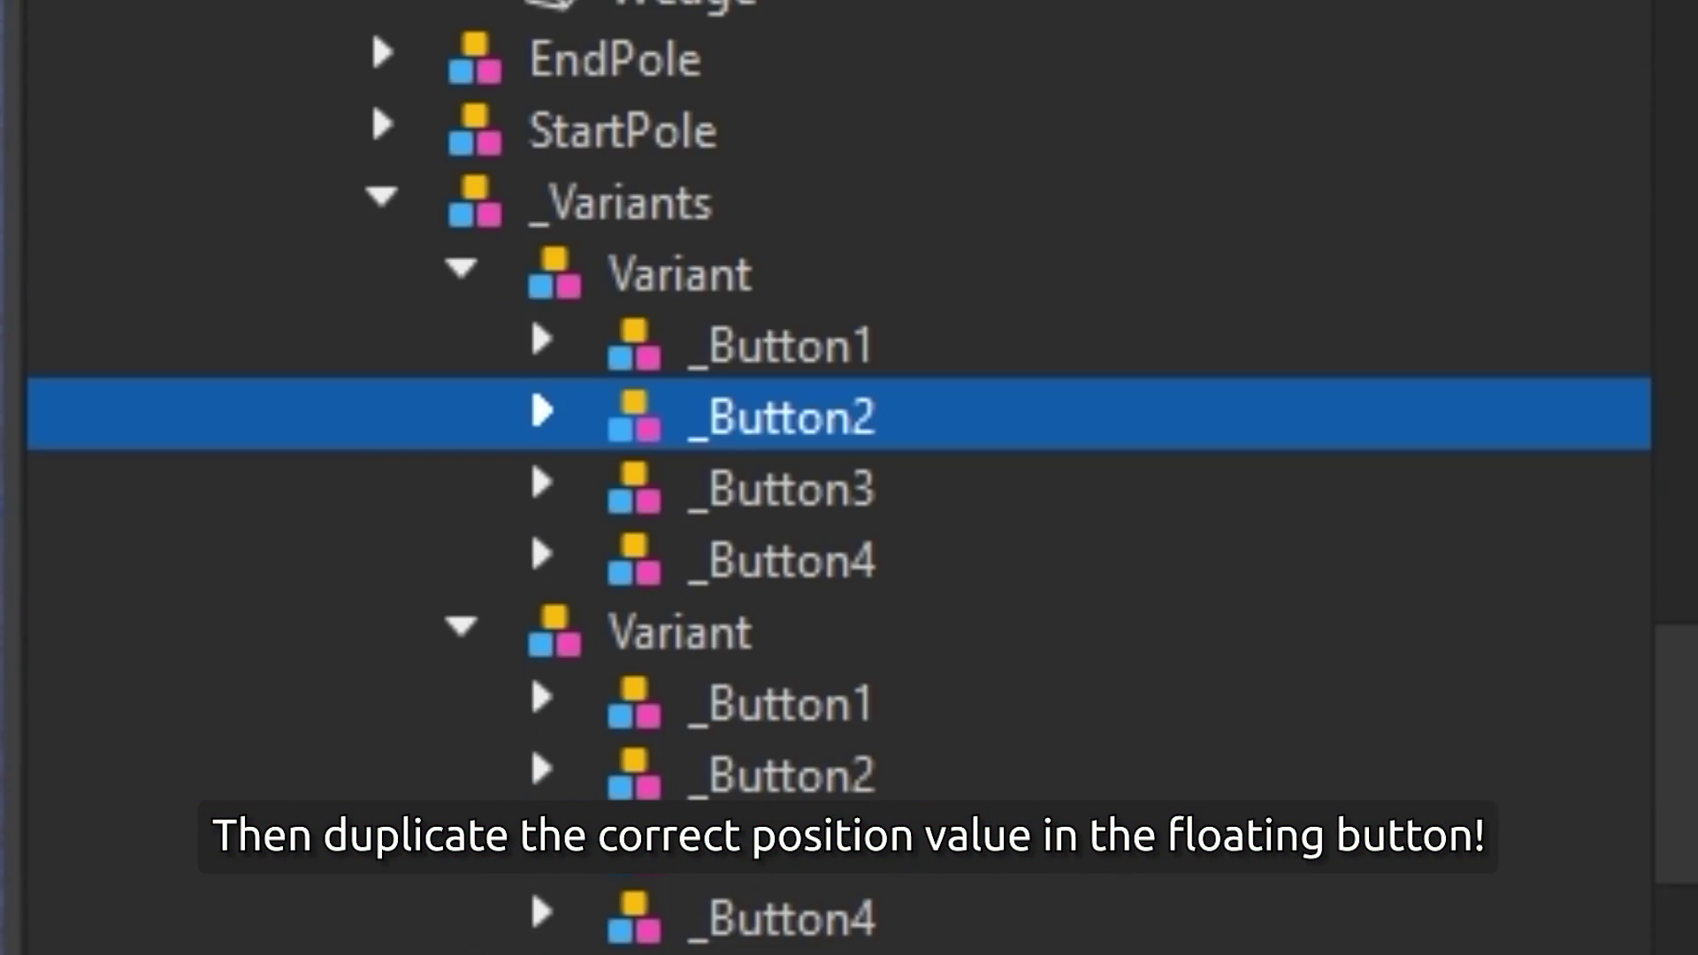
{"action": "left_click", "coordinate": [792, 774]}
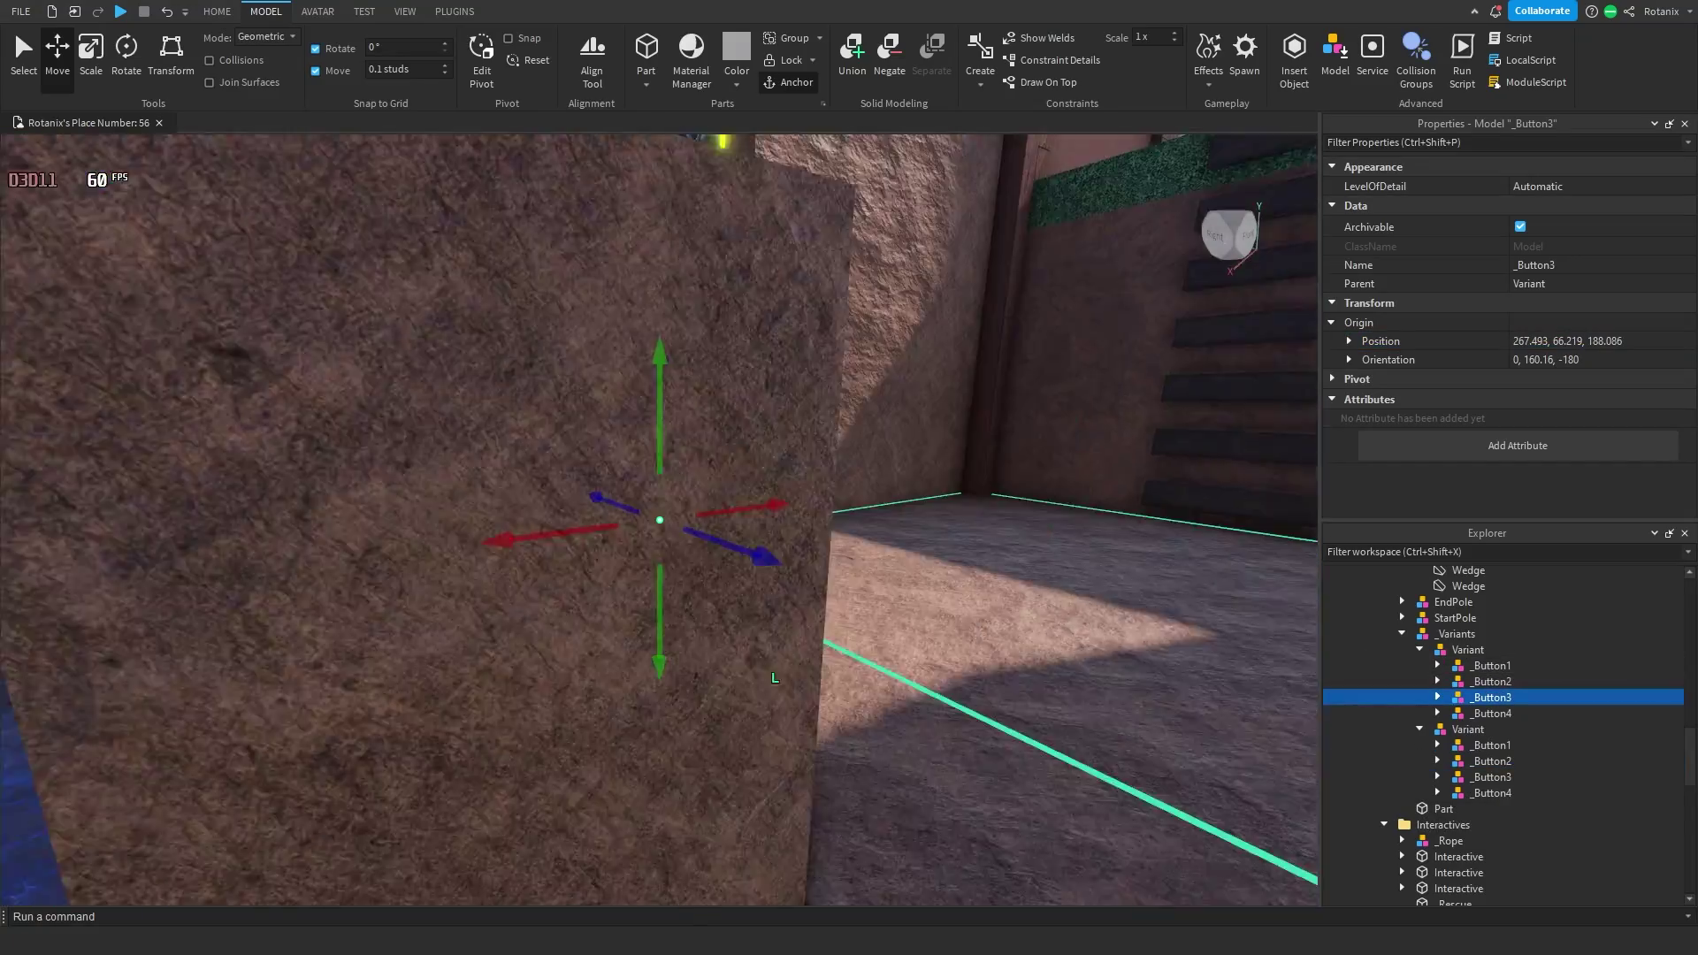
{"action": "key", "text": "f"}
{"action": "left_click", "coordinate": [1566, 341]}
{"action": "key", "text": "ctrl+c"}
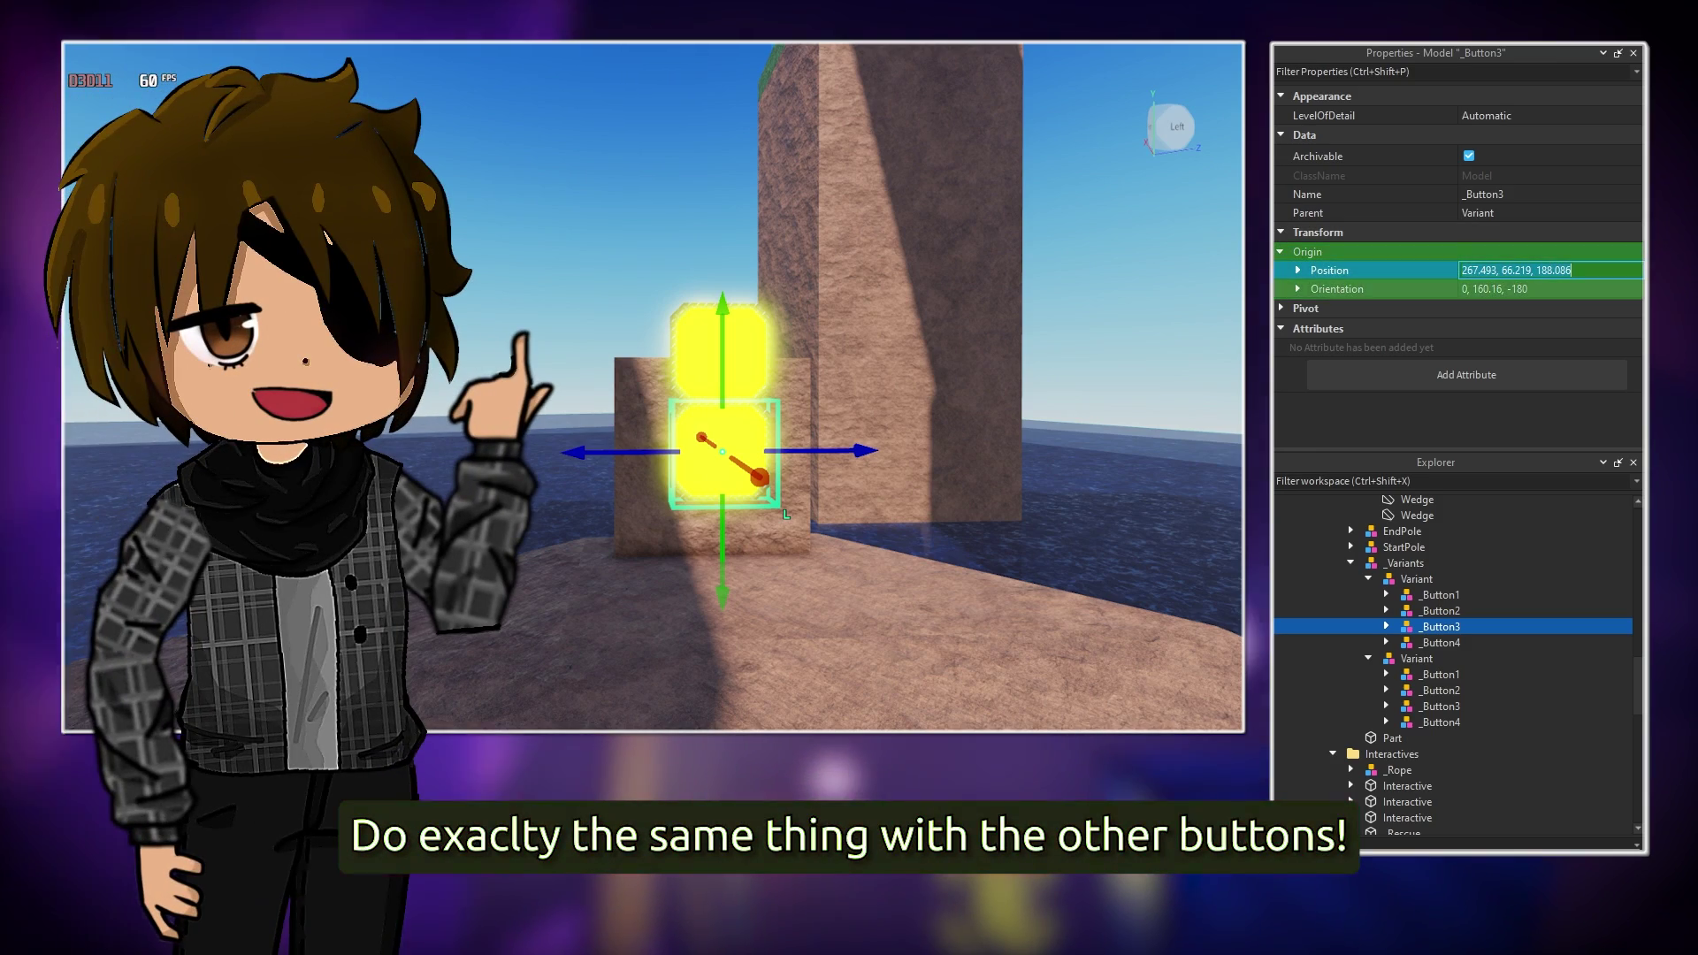
{"action": "left_click", "coordinate": [1548, 270]}
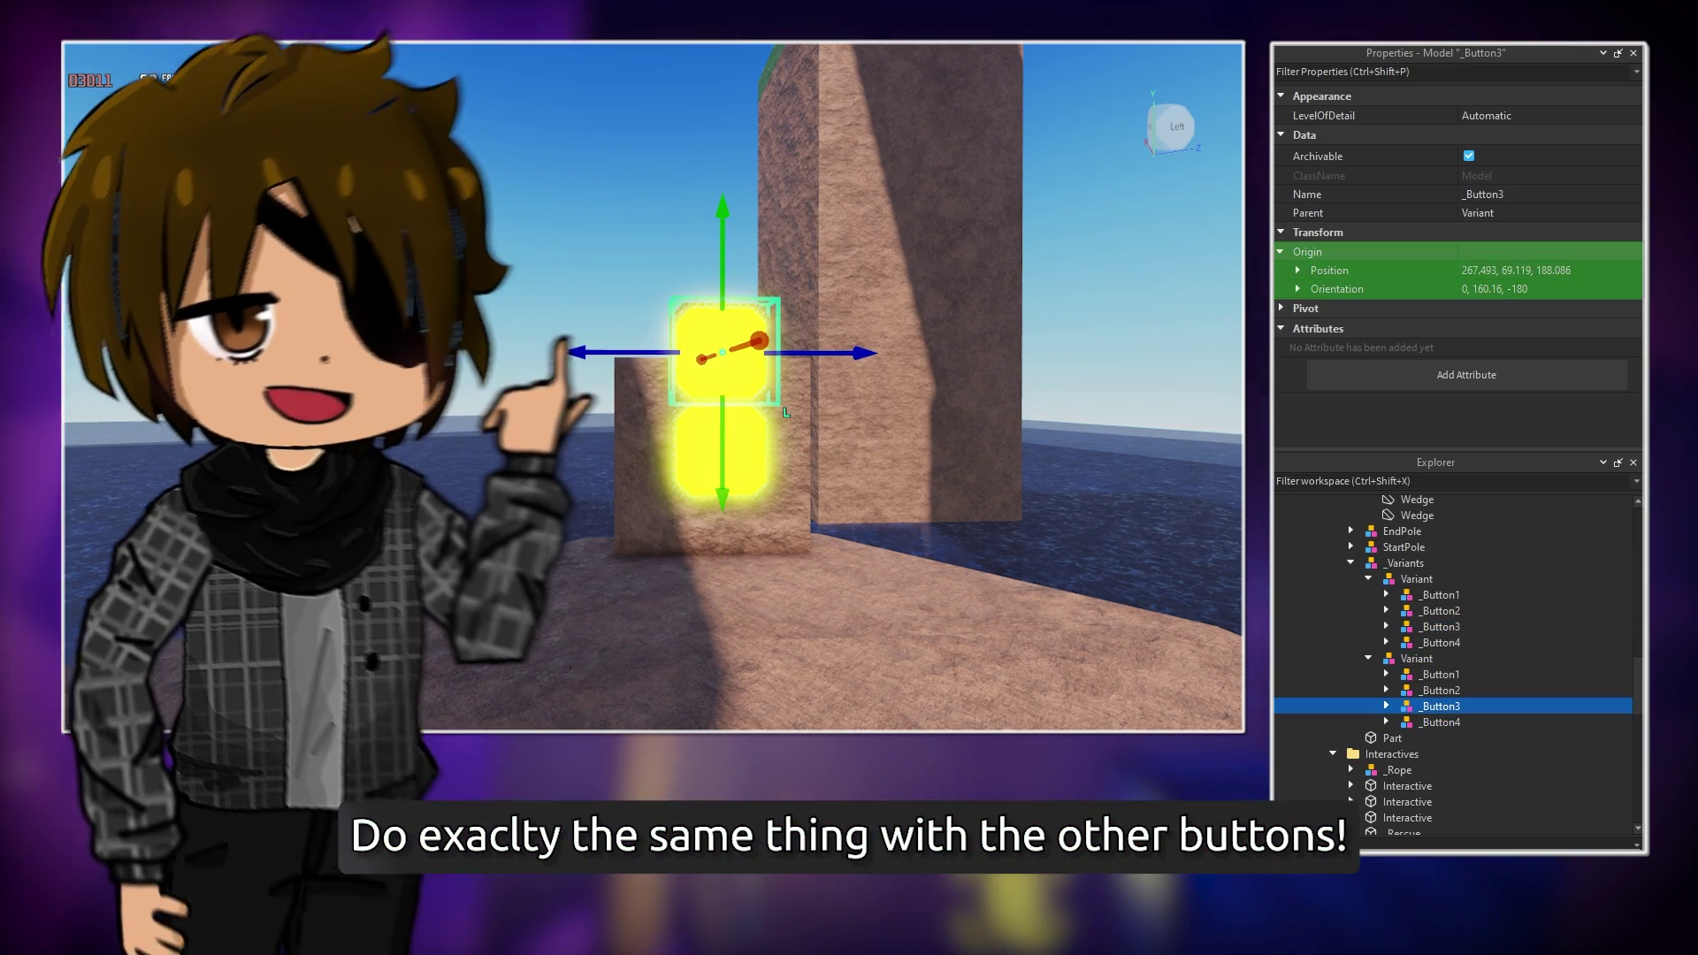
Step: Paste the correct position into _Button3 and insert an ObjectValue into the button
{"action": "key", "text": "ctrl+v"}
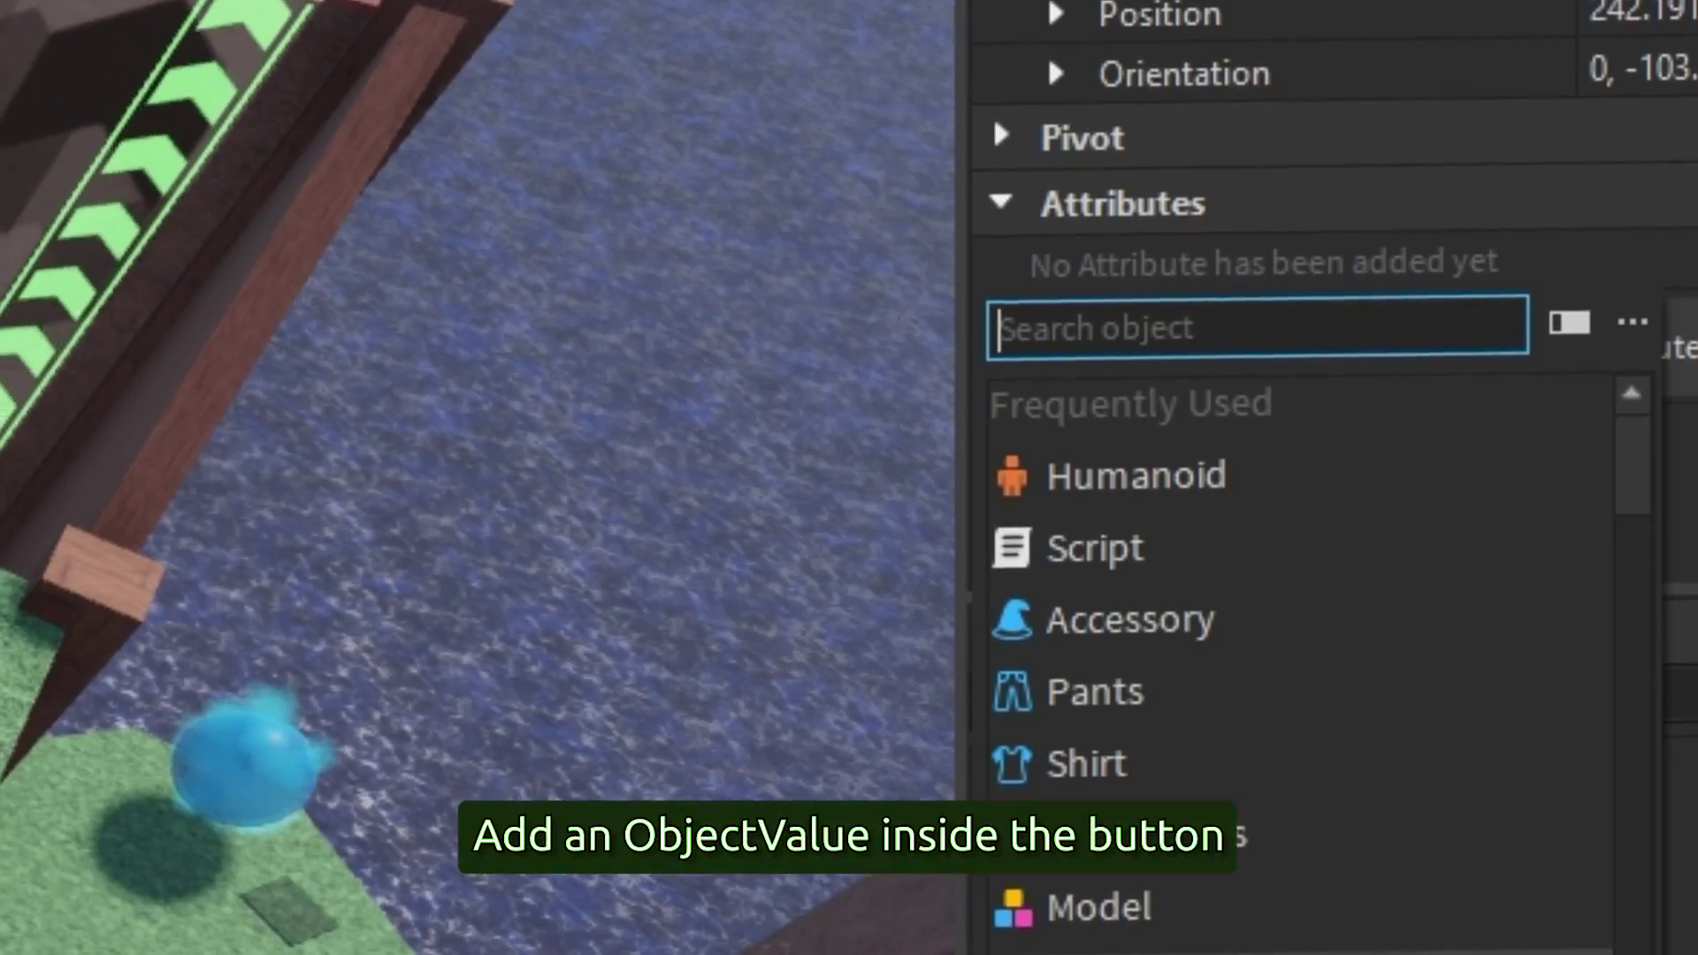
{"action": "type", "text": "ob"}
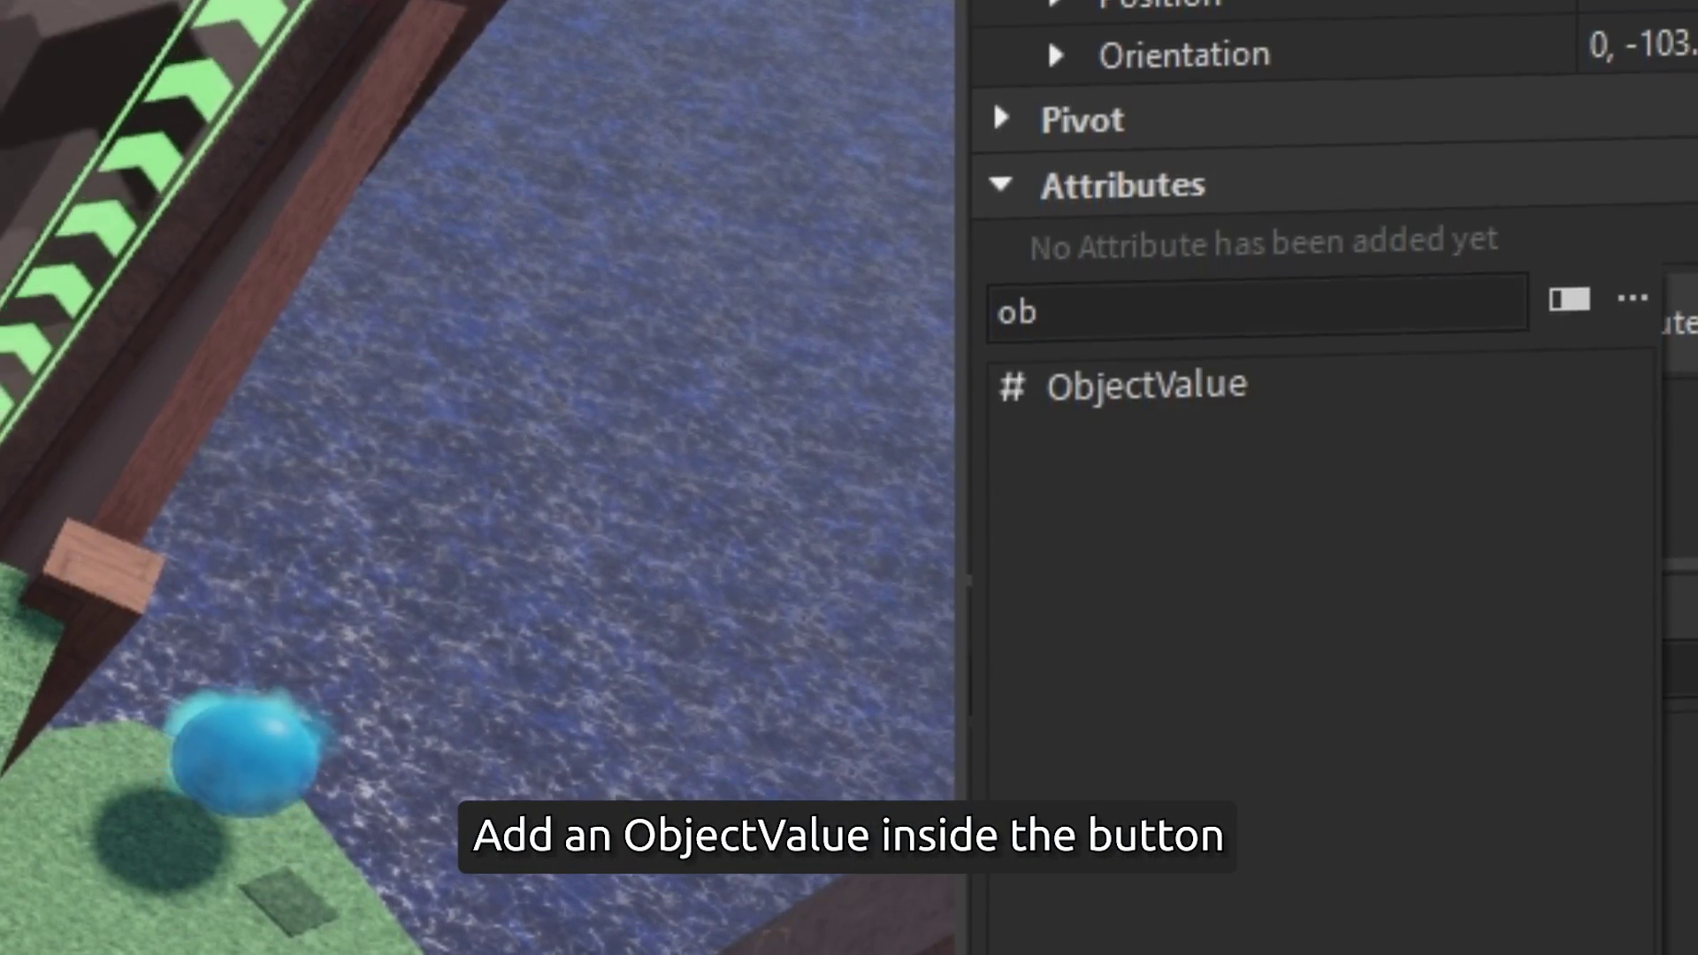
{"action": "key", "text": "Escape"}
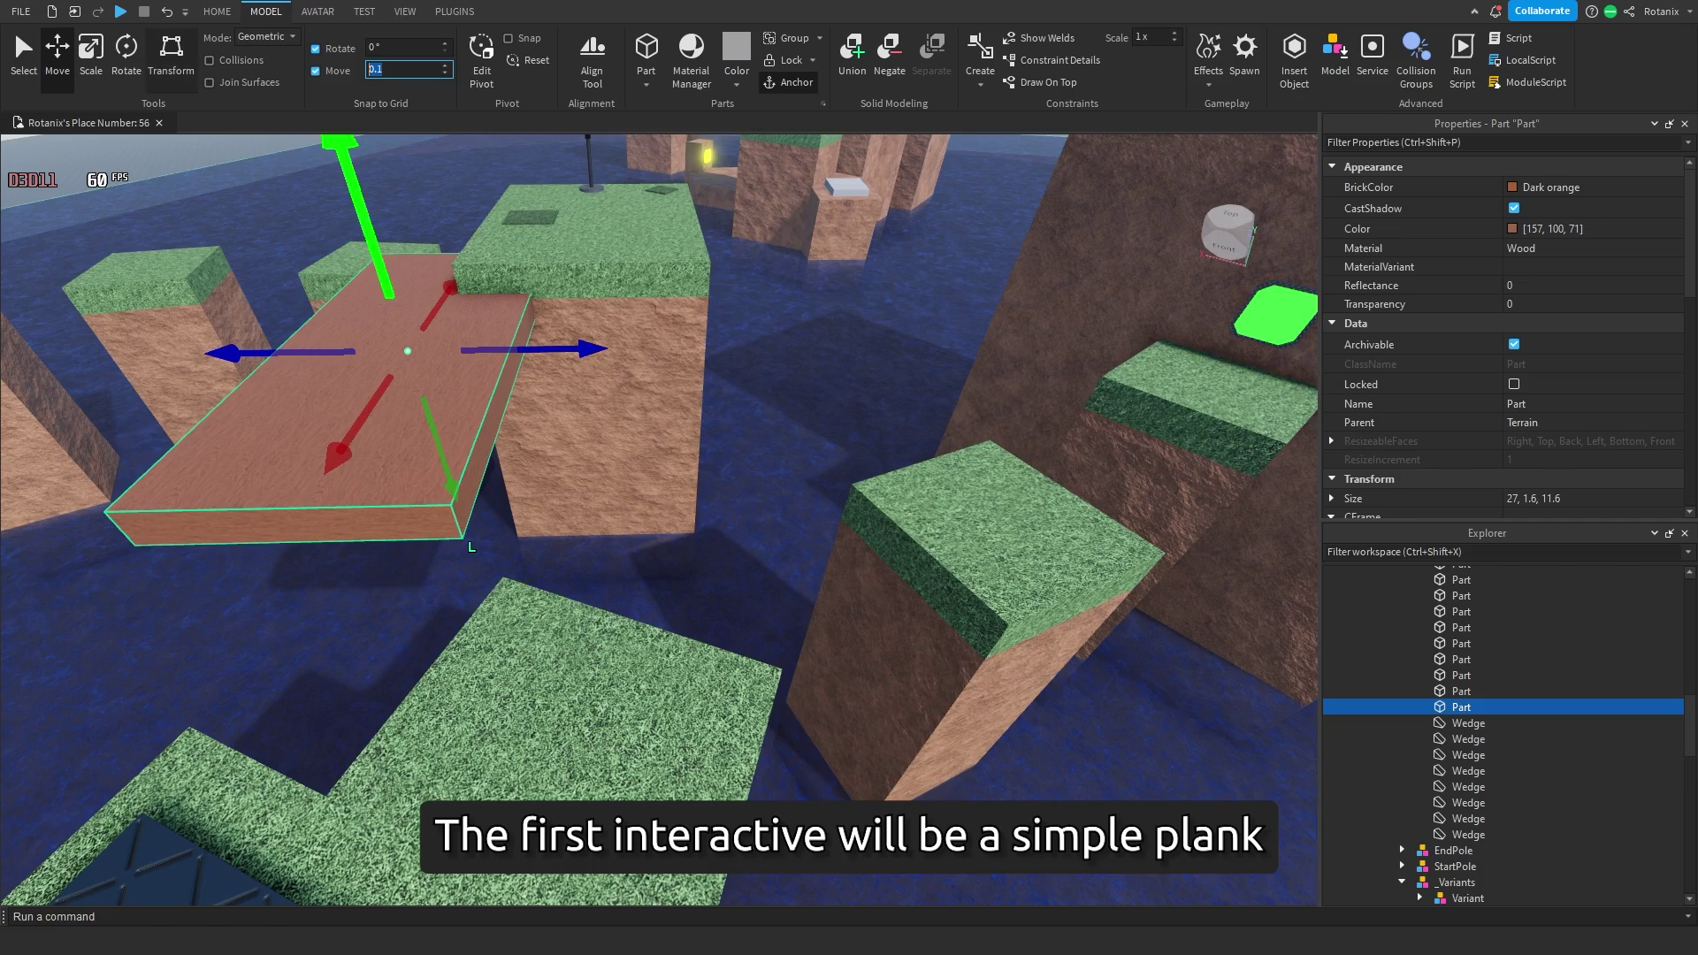
Step: Rotate and resize the wooden Part to a 24, 0.6, 3.7 plank angled across the gap
{"action": "key", "text": "ctrl+2"}
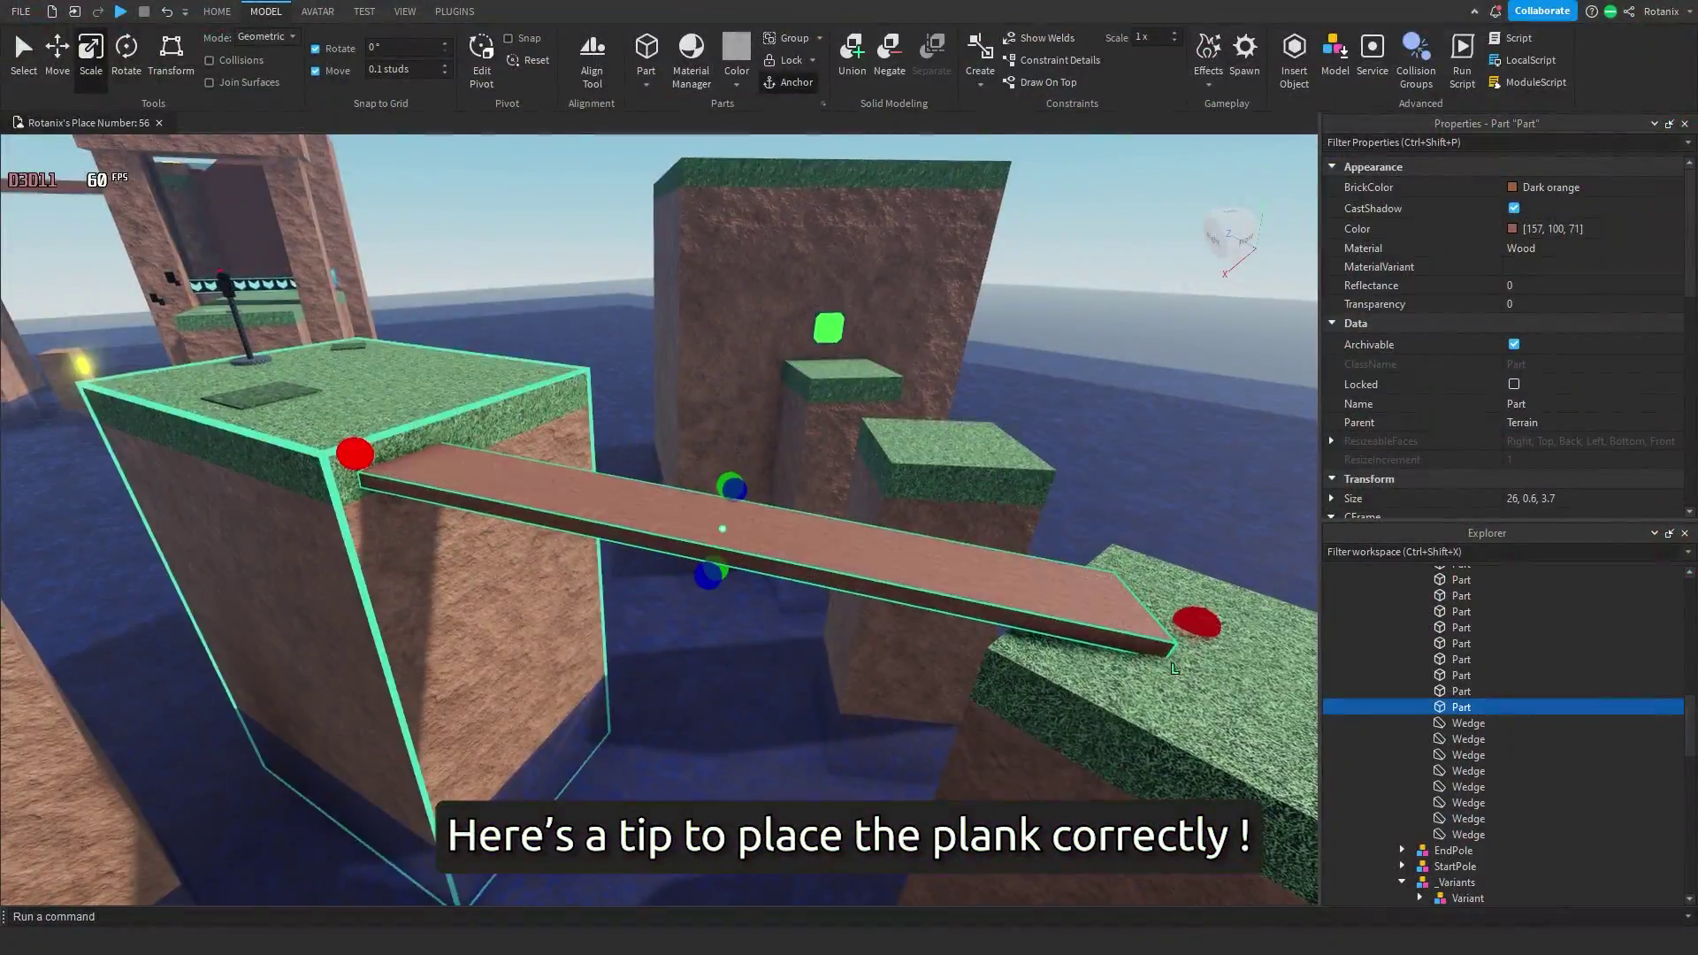
{"action": "right_click_drag", "start_coordinate": [659, 521], "coordinate": [761, 522]}
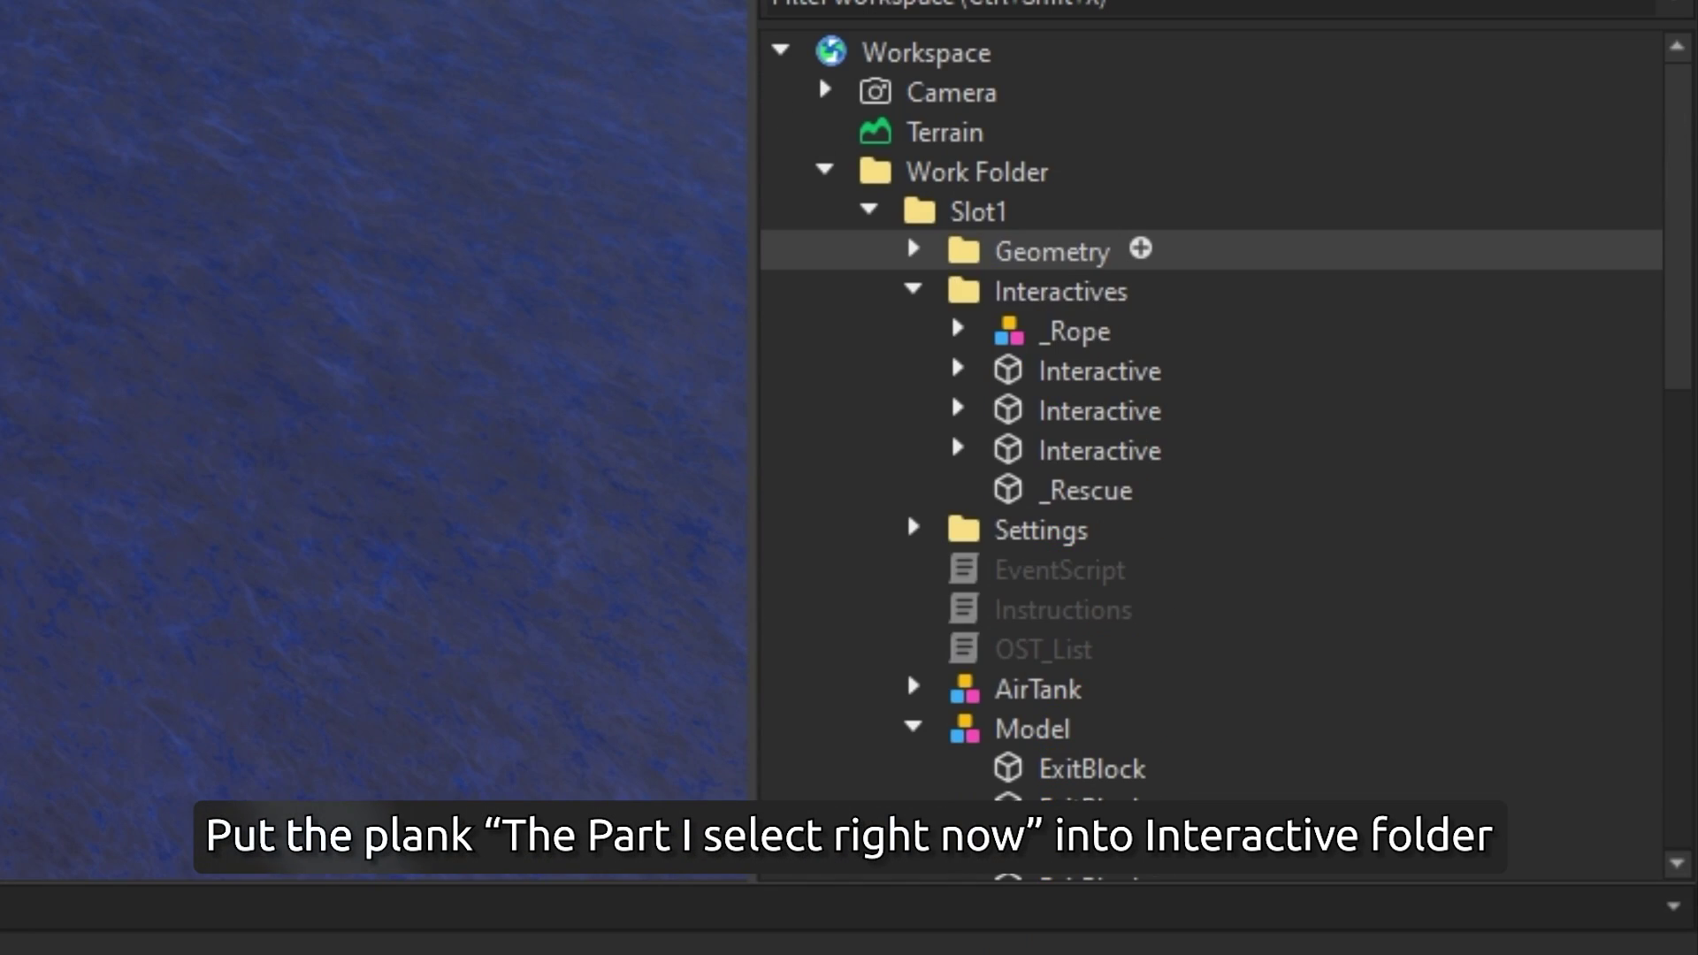
Step: Move the plank into Interactives, delete both old Interactive parts, and add StringValue _Appear1
{"action": "left_click_drag", "start_coordinate": [1052, 251], "coordinate": [1062, 291]}
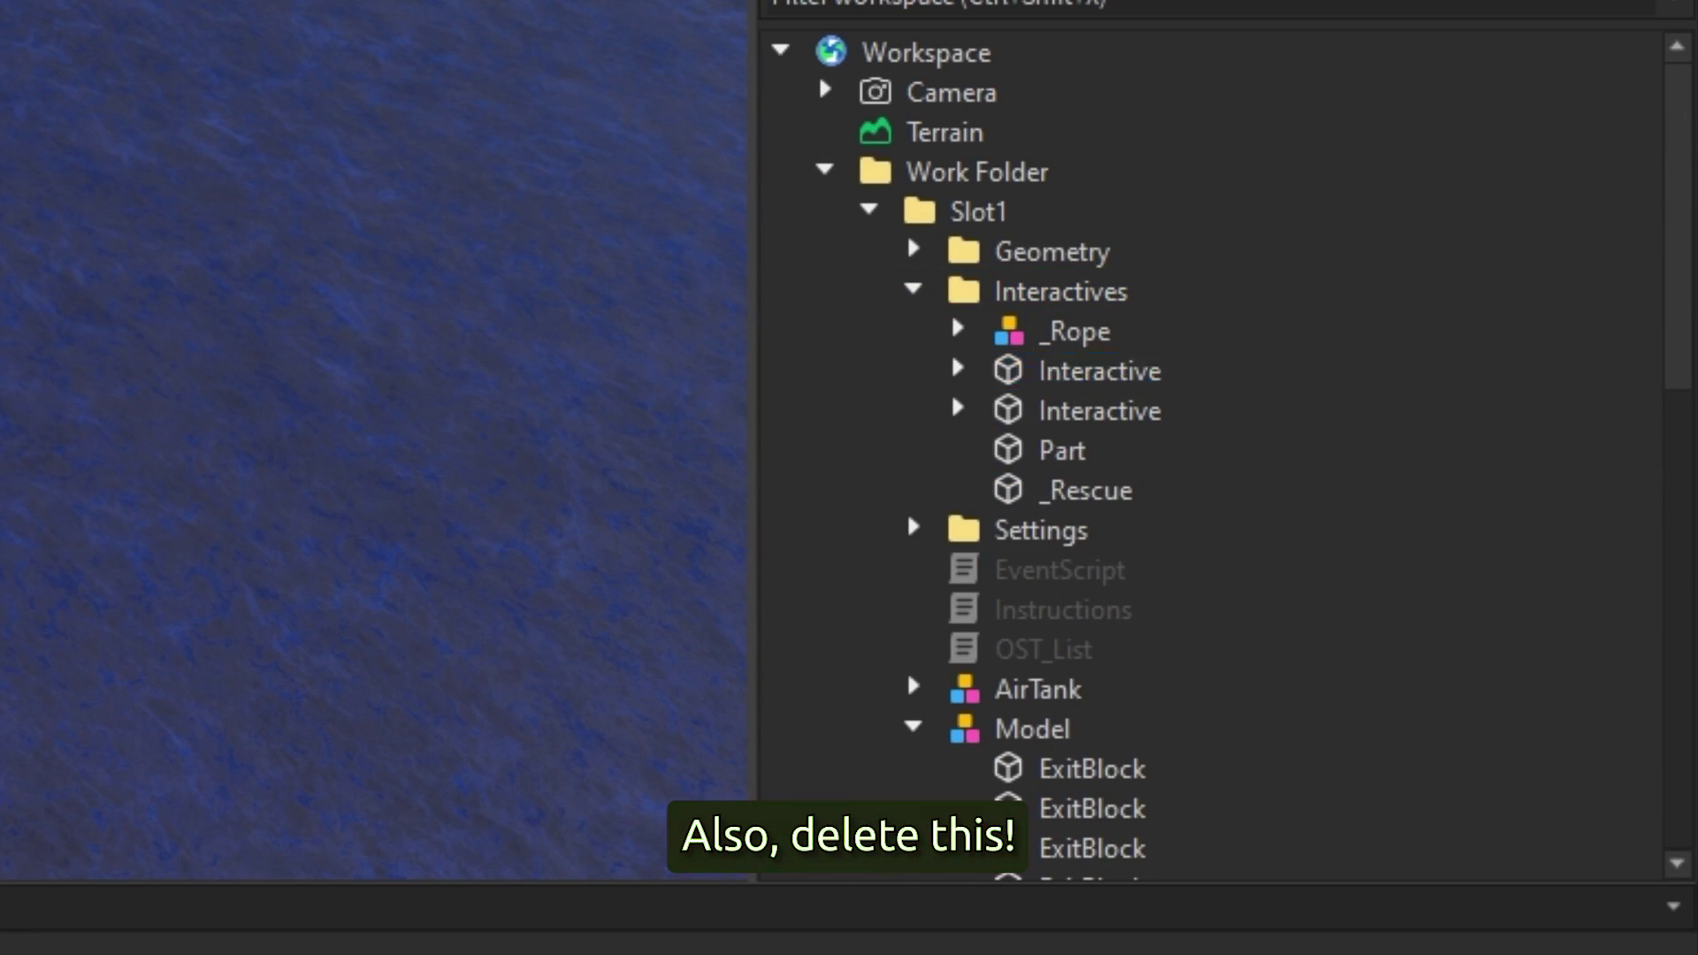
{"action": "key", "text": "Delete"}
{"action": "key", "text": "Delete"}
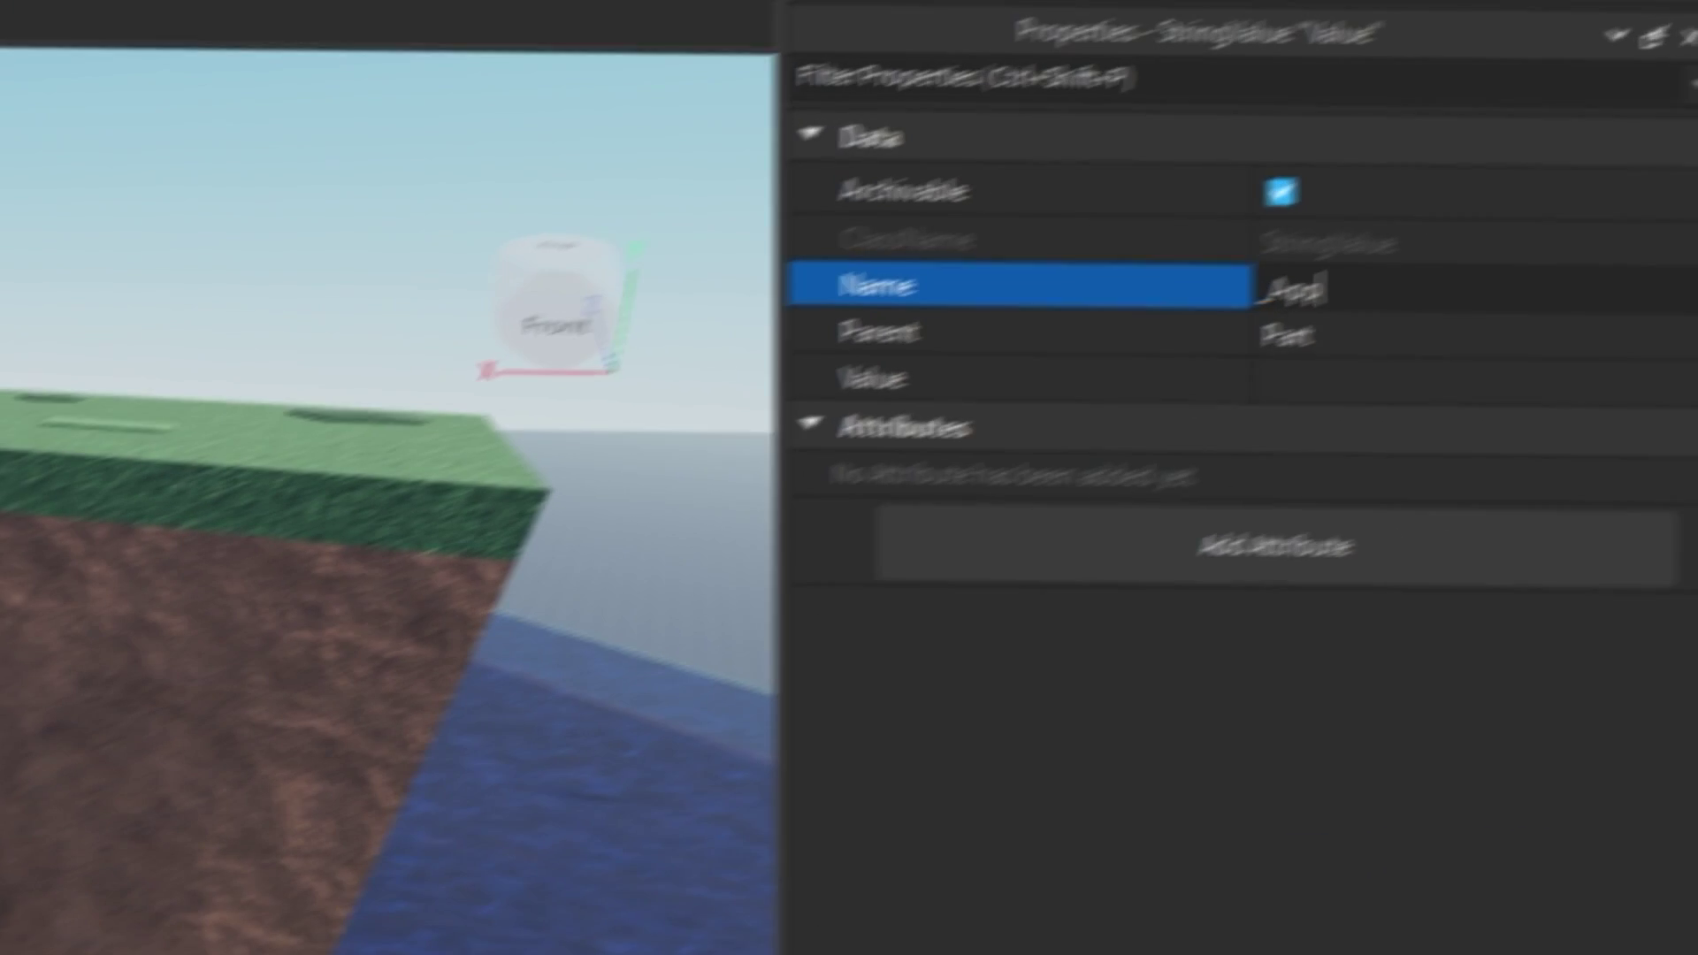
{"action": "type", "text": "ar1"}
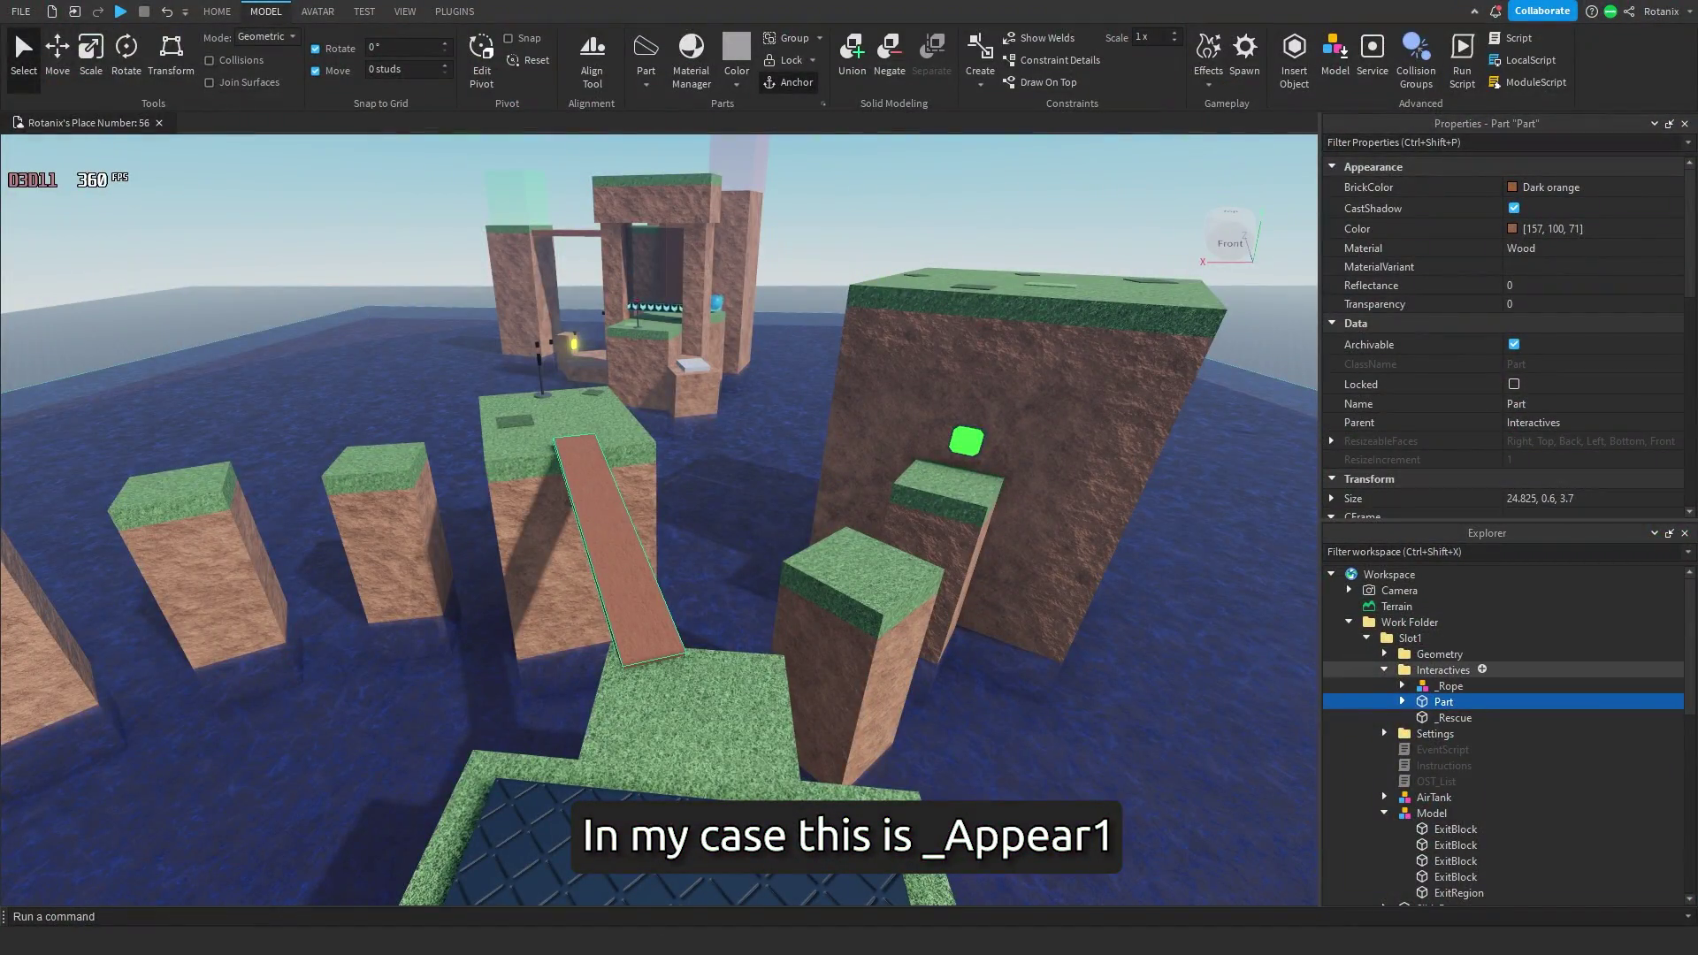
Step: Create folder Int_01 in Interactives, duplicate it three times, and rename the first copy Int_02
{"action": "left_click", "coordinate": [1482, 670]}
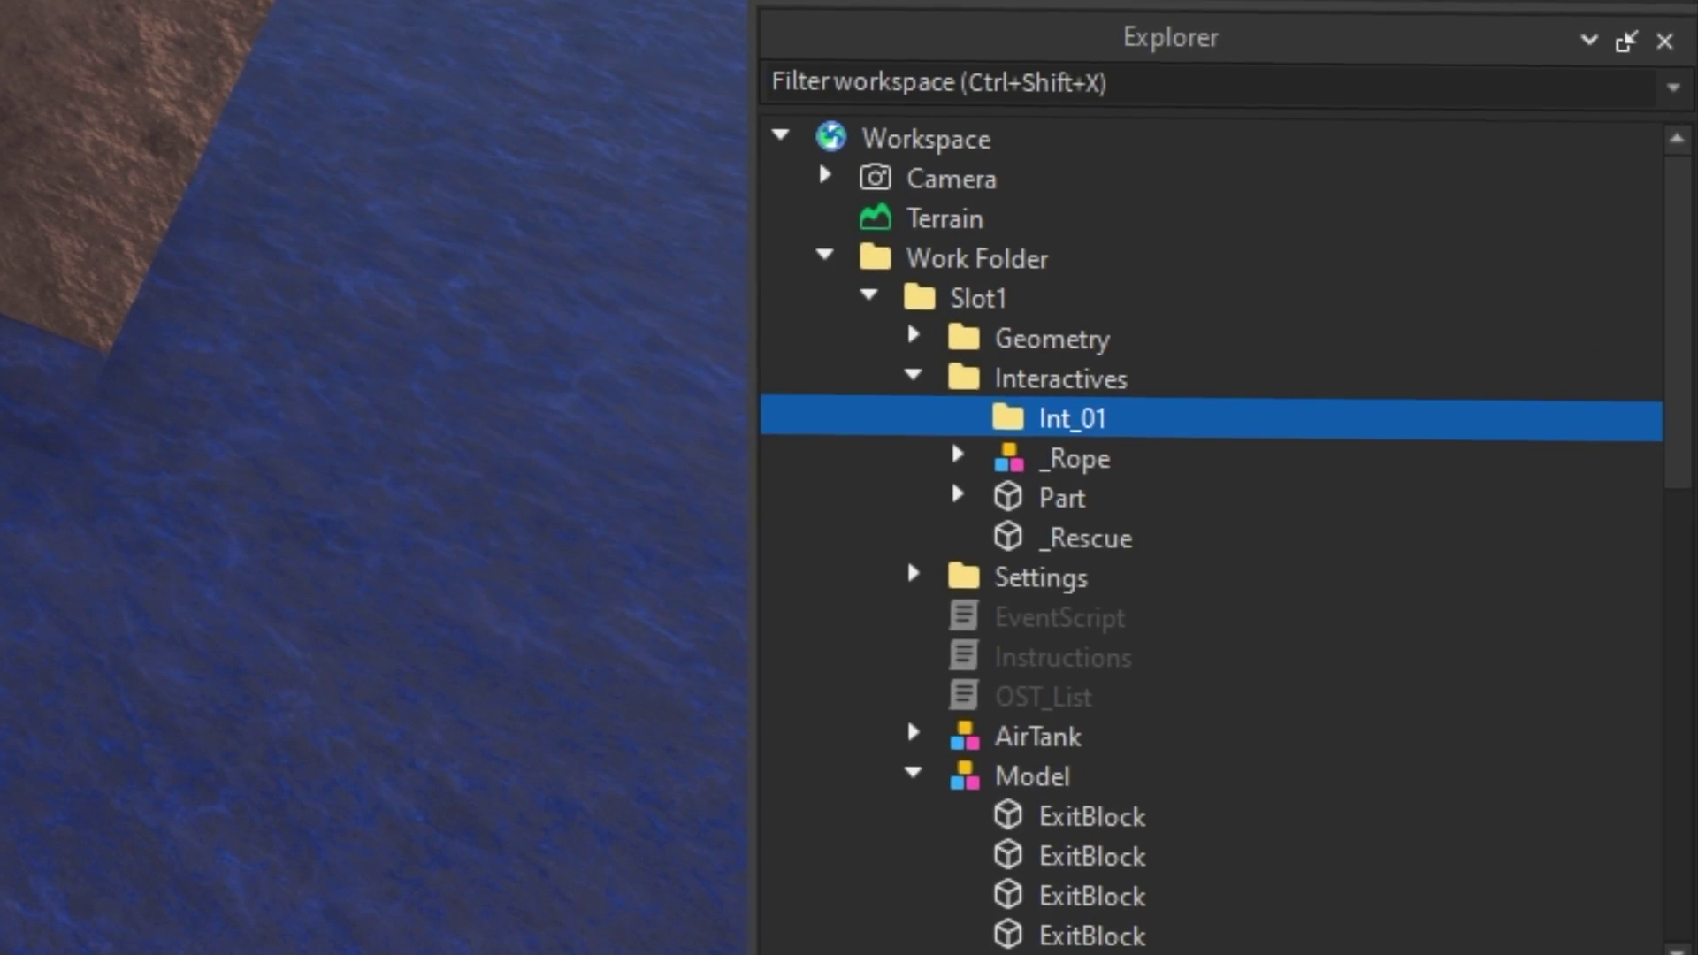
{"action": "key", "text": "ctrl+d"}
{"action": "key", "text": "ctrl+d"}
{"action": "key", "text": "ctrl+d"}
{"action": "left_click", "coordinate": [1072, 444]}
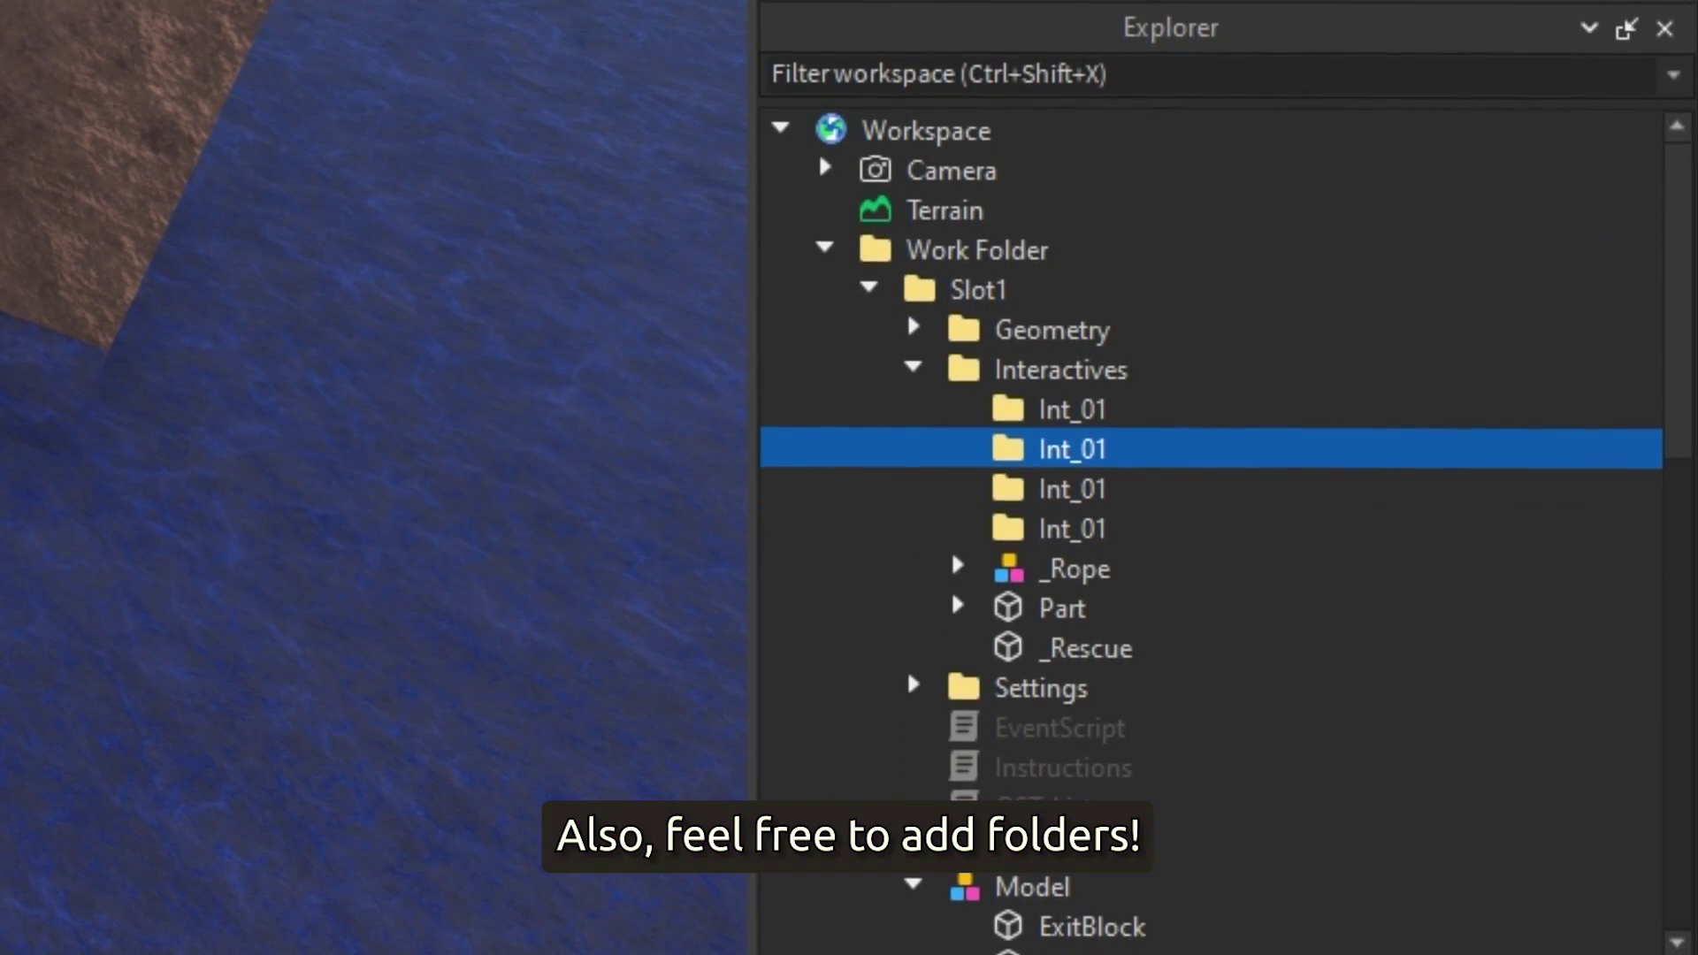
{"action": "key", "text": "F2"}
{"action": "type", "text": "Int_02"}
{"action": "key", "text": "Return"}
{"action": "key", "text": "Down"}
{"action": "key", "text": "F2"}
Step: Rename the remaining copies Int_03 and Int_04 and set the plank's Transparency to 0.9
{"action": "type", "text": "Int_03"}
{"action": "key", "text": "Return"}
{"action": "key", "text": "Down"}
{"action": "key", "text": "F2"}
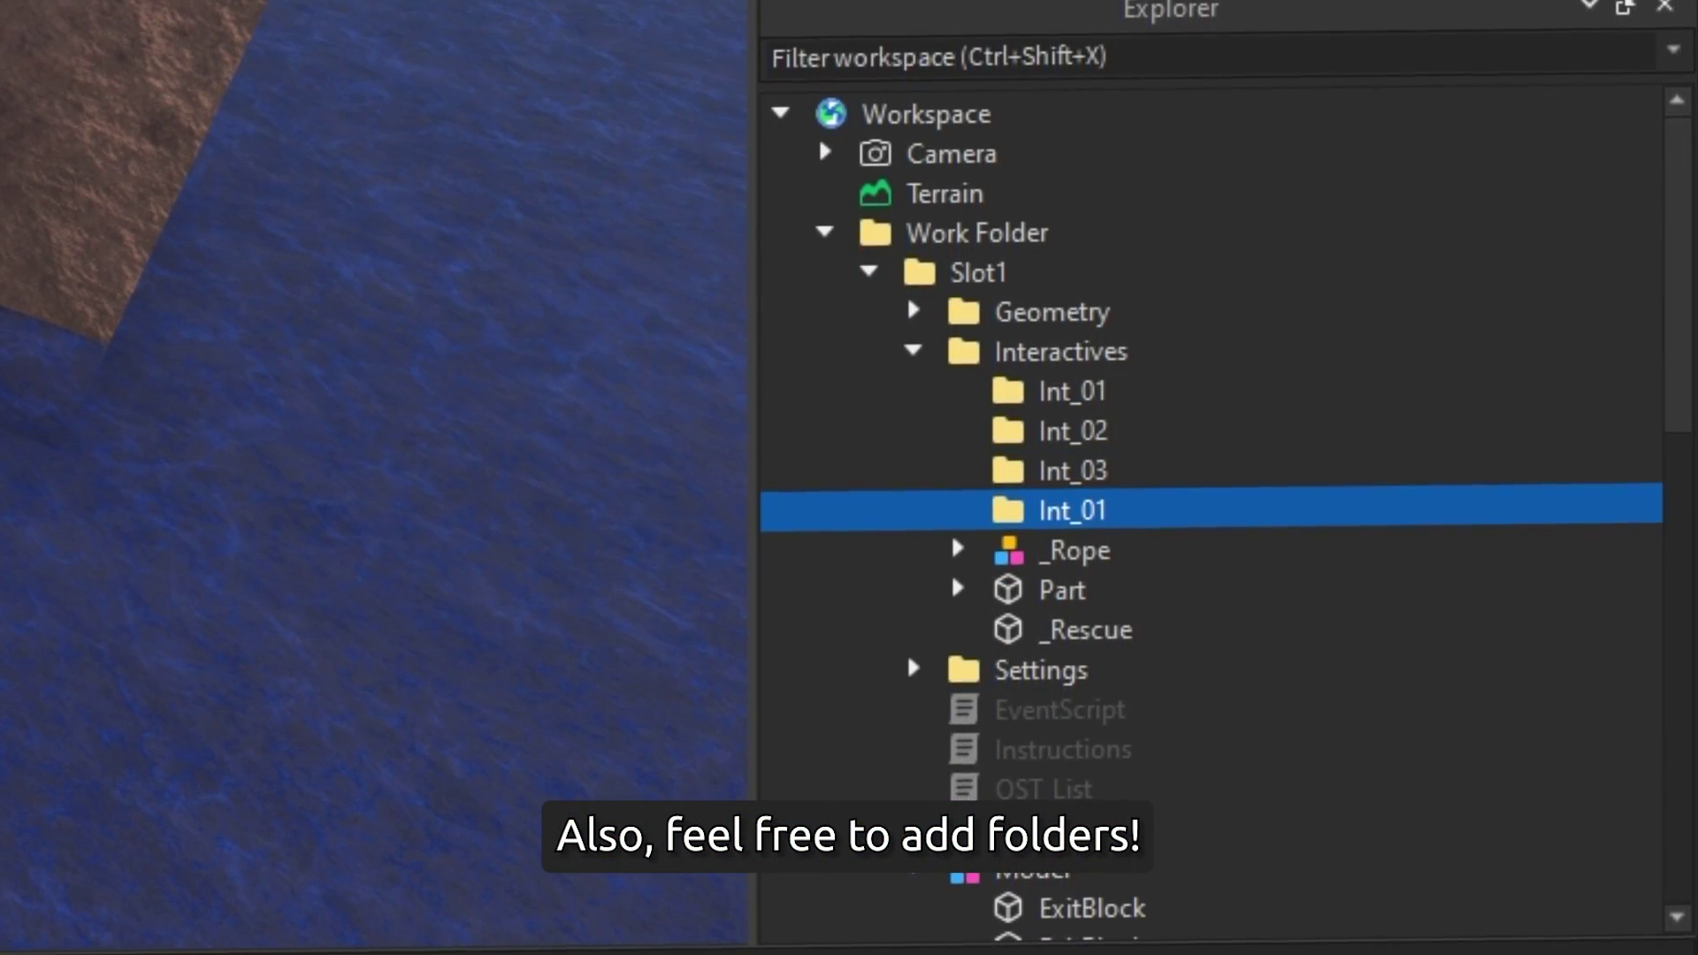
{"action": "type", "text": "Int_04"}
{"action": "key", "text": "Return"}
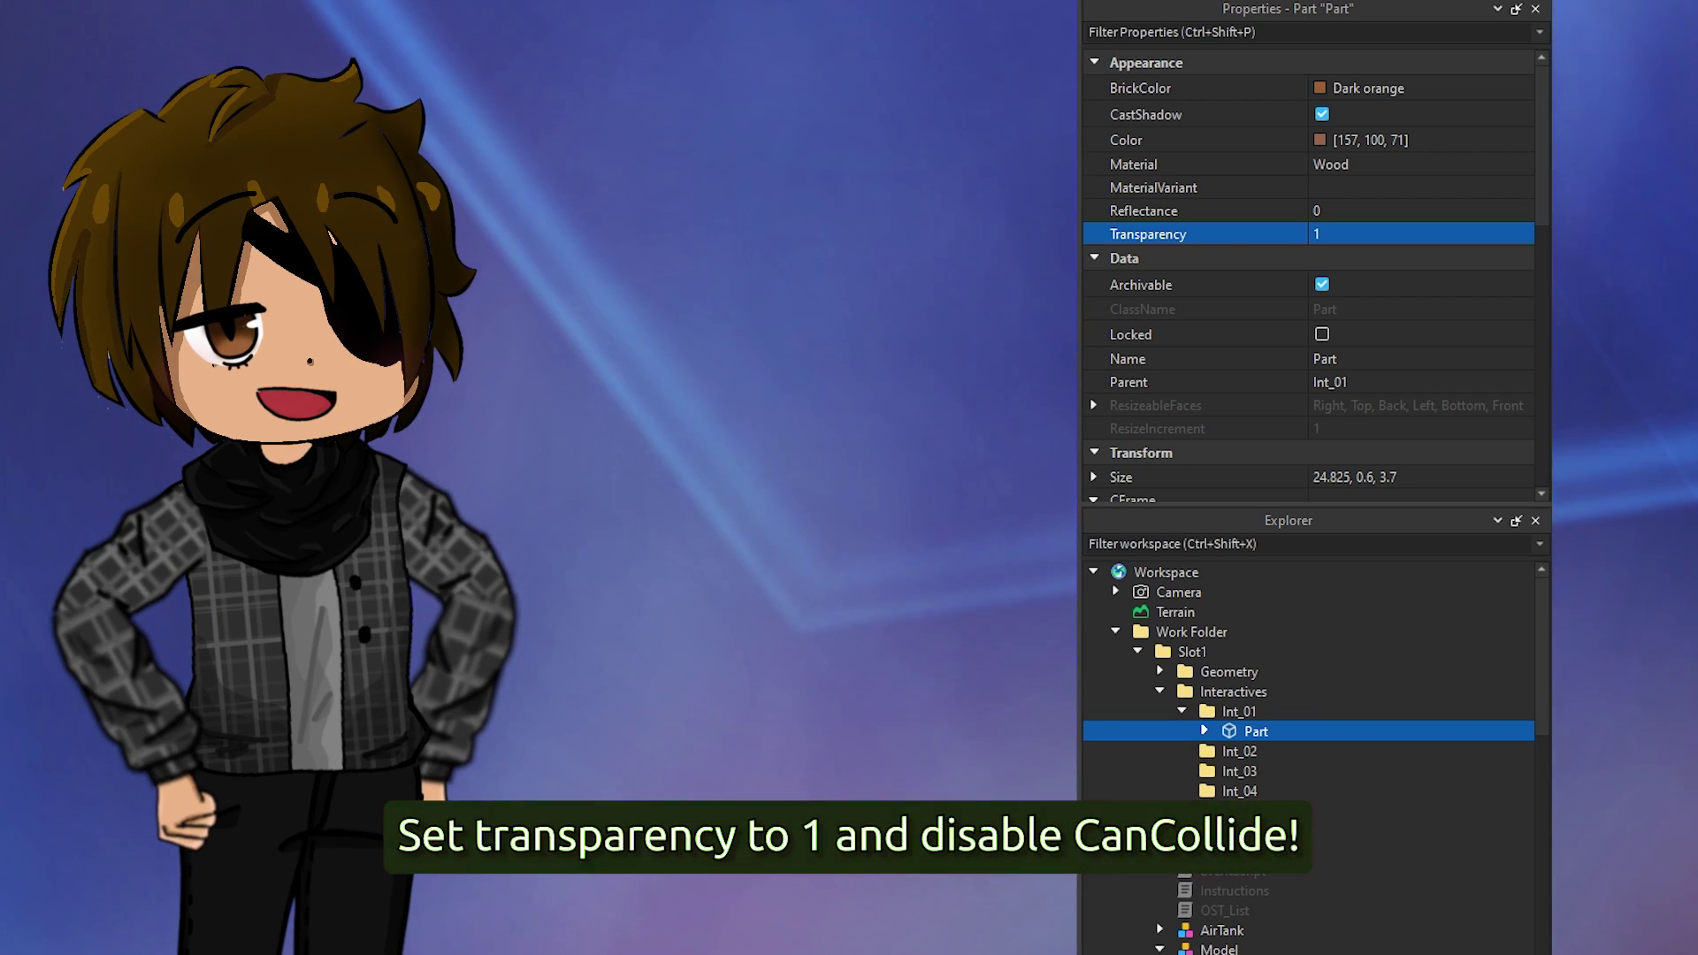
{"action": "type", "text": "0.9"}
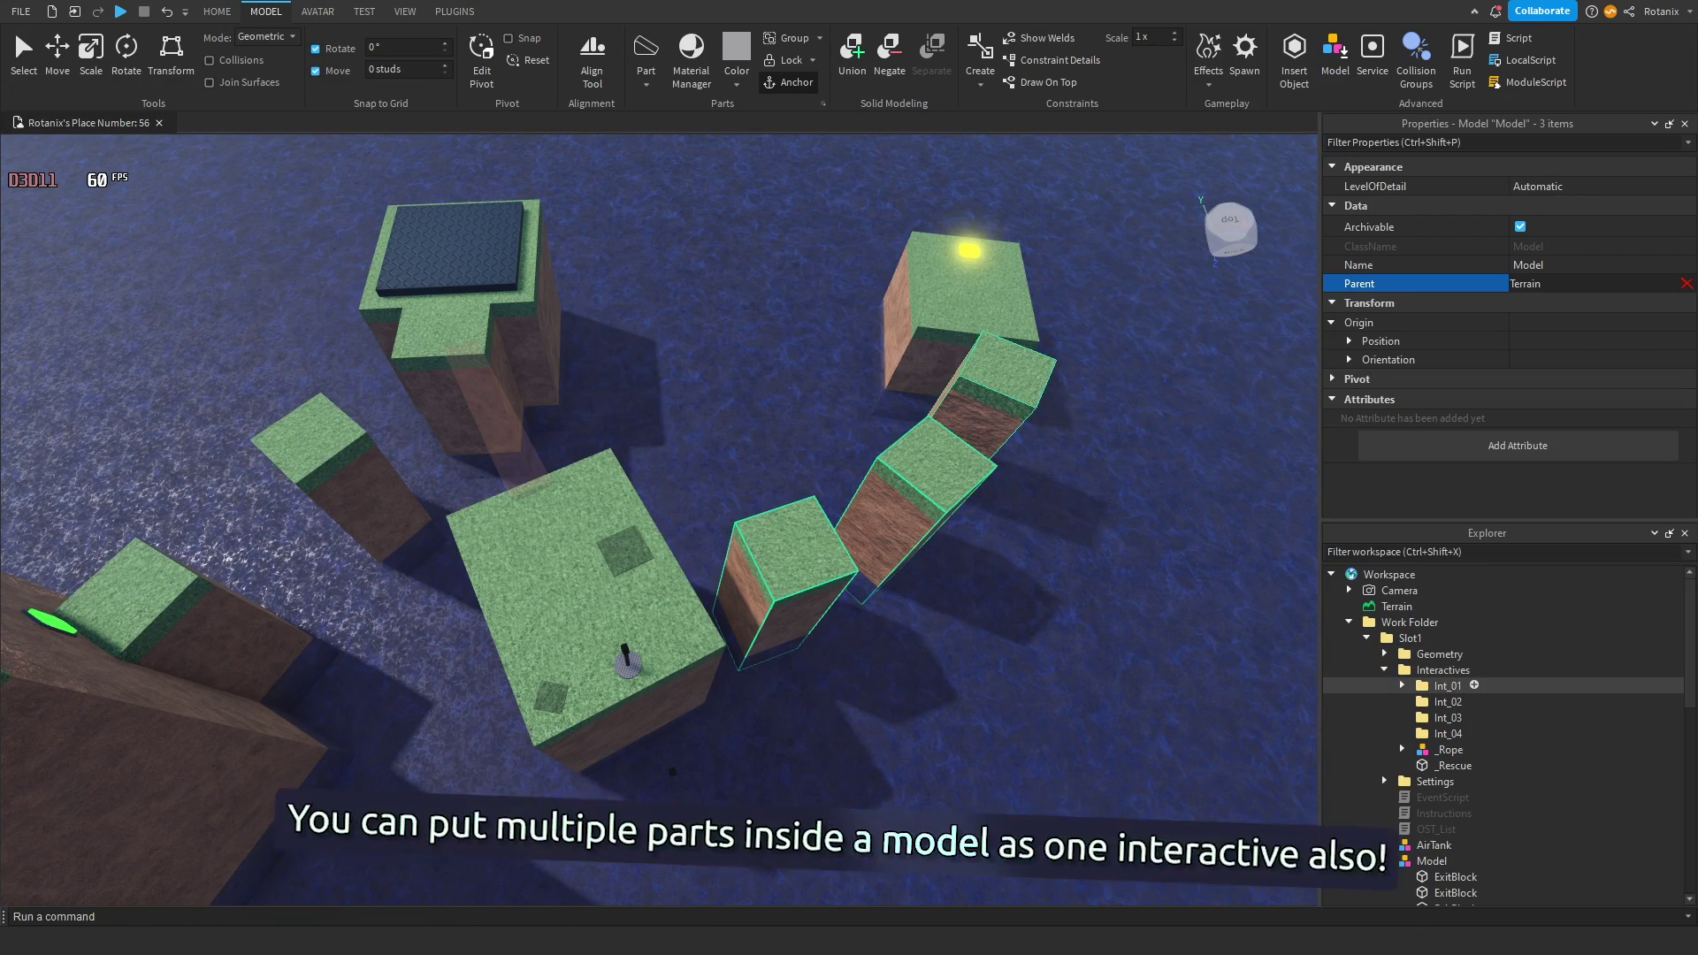
Step: Parent the three models to Int_01 and place _Appear1 values into model B and another model
{"action": "left_click", "coordinate": [1448, 685]}
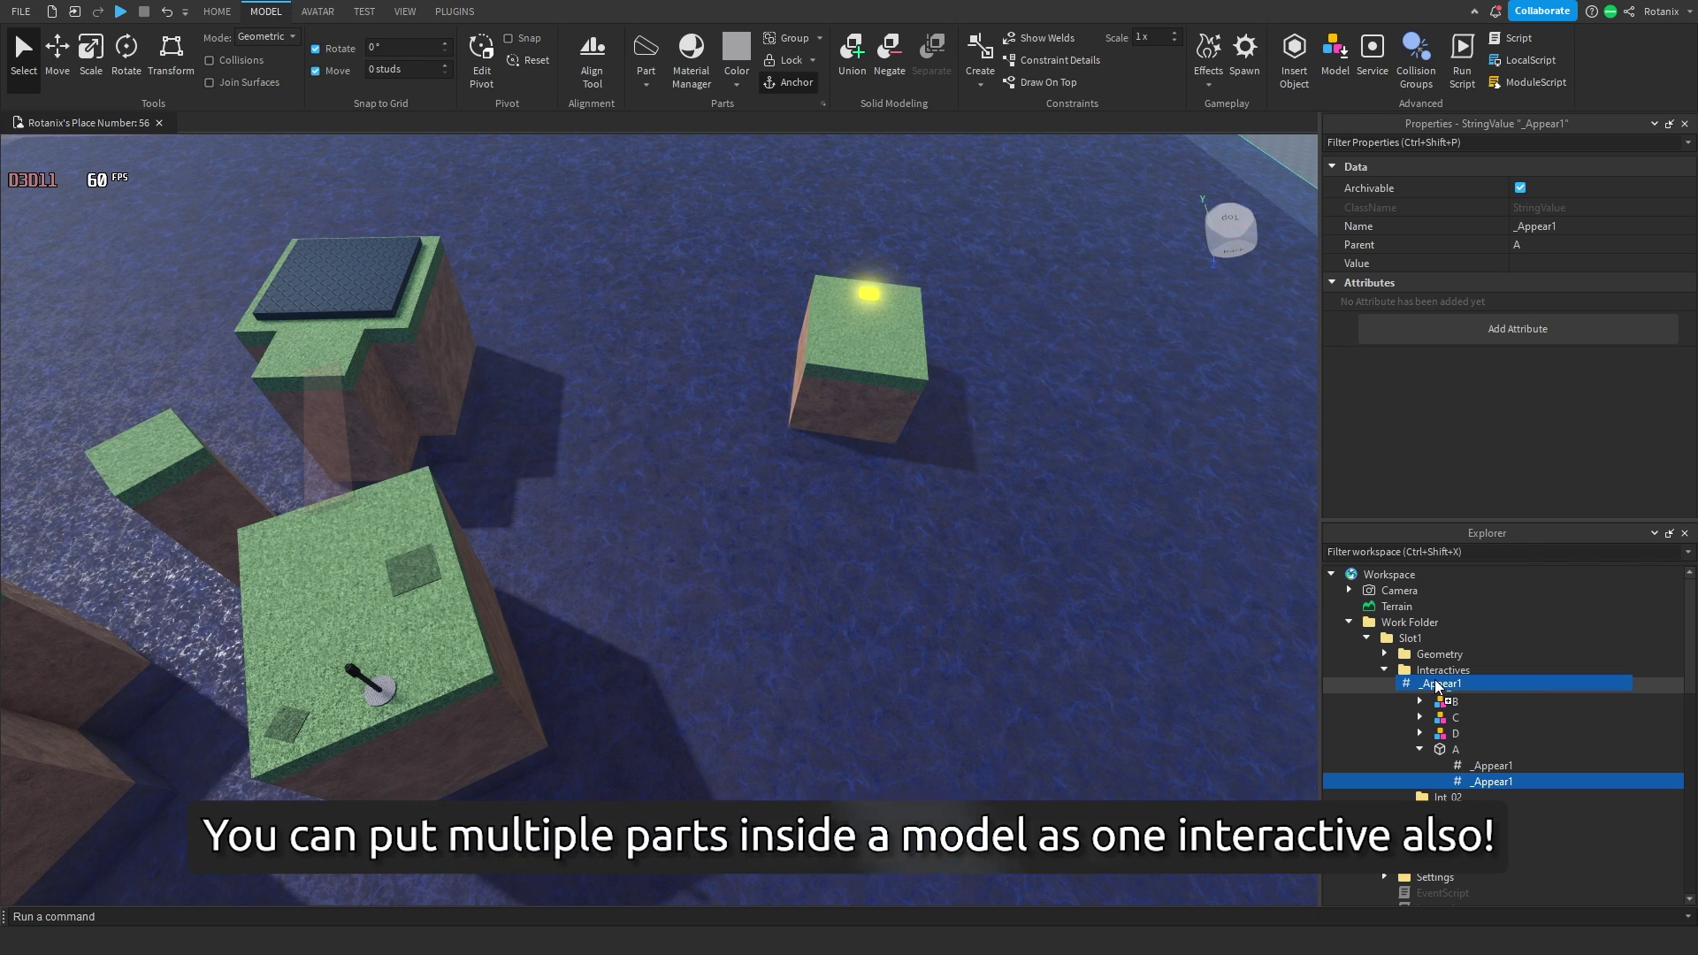
{"action": "mouse_move", "coordinate": [1437, 686]}
{"action": "left_mouse_down"}
{"action": "mouse_move", "coordinate": [1453, 725]}
{"action": "mouse_move", "coordinate": [1451, 704]}
{"action": "left_mouse_up"}
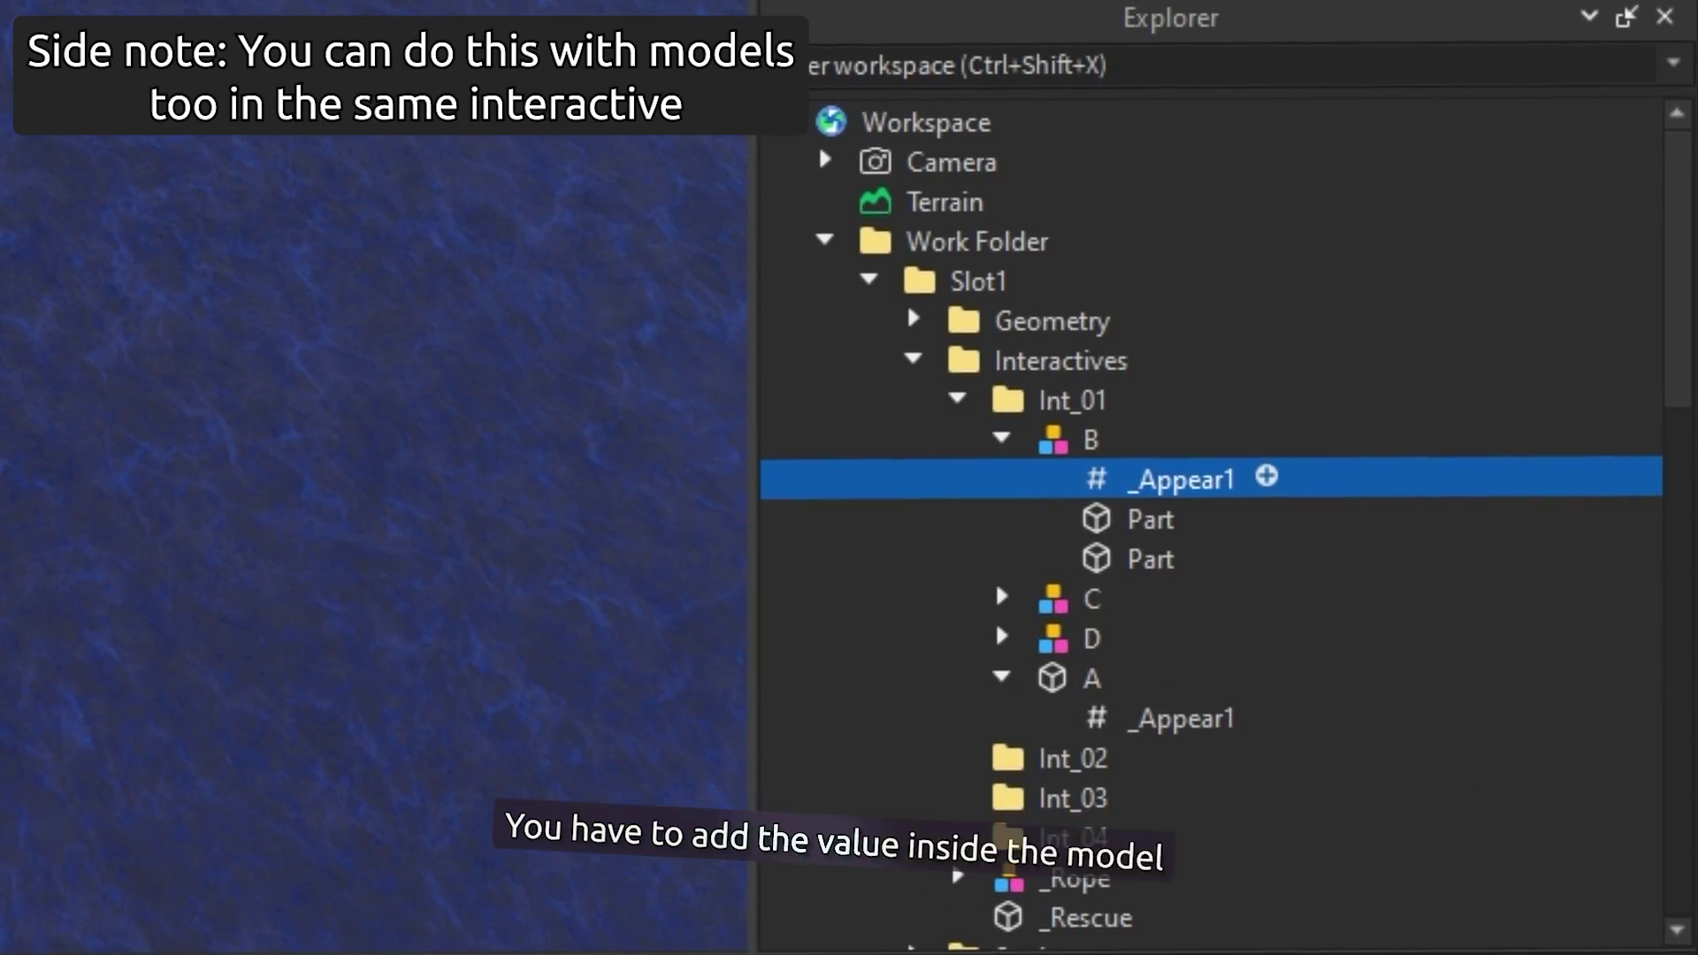
{"action": "key", "text": "ctrl+d"}
{"action": "left_click_drag", "start_coordinate": [1186, 465], "coordinate": [1093, 619]}
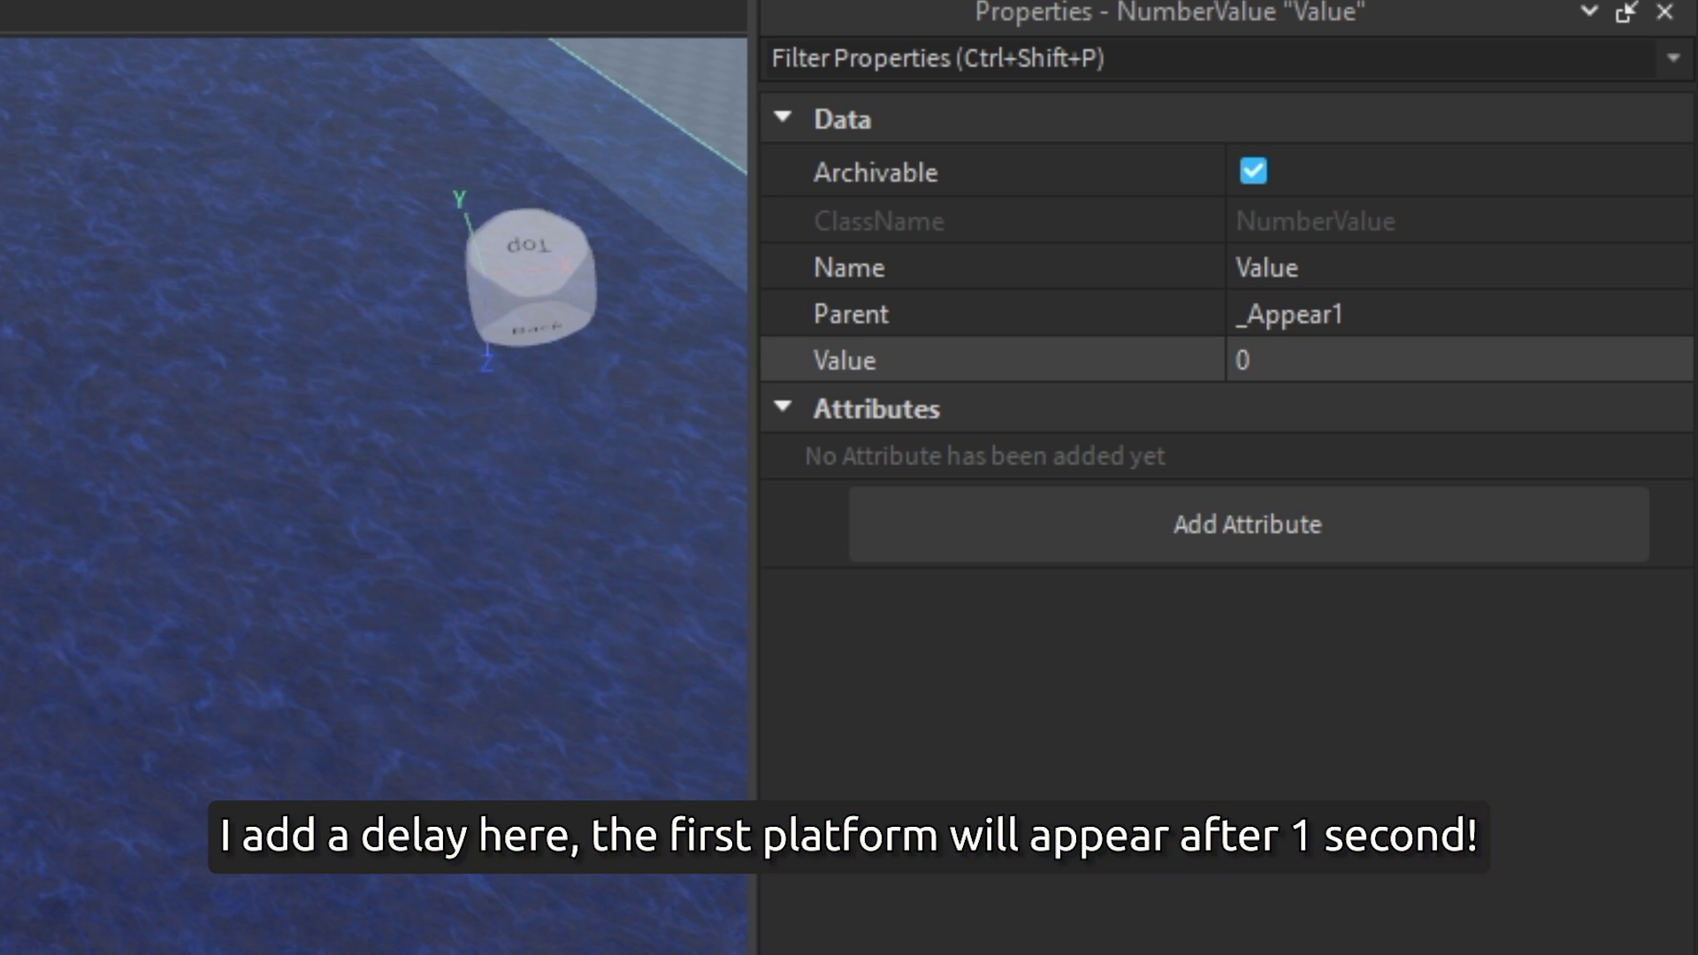
Step: Set the first platform's _Delay NumberValue to 1 second
{"action": "left_click", "coordinate": [1282, 360]}
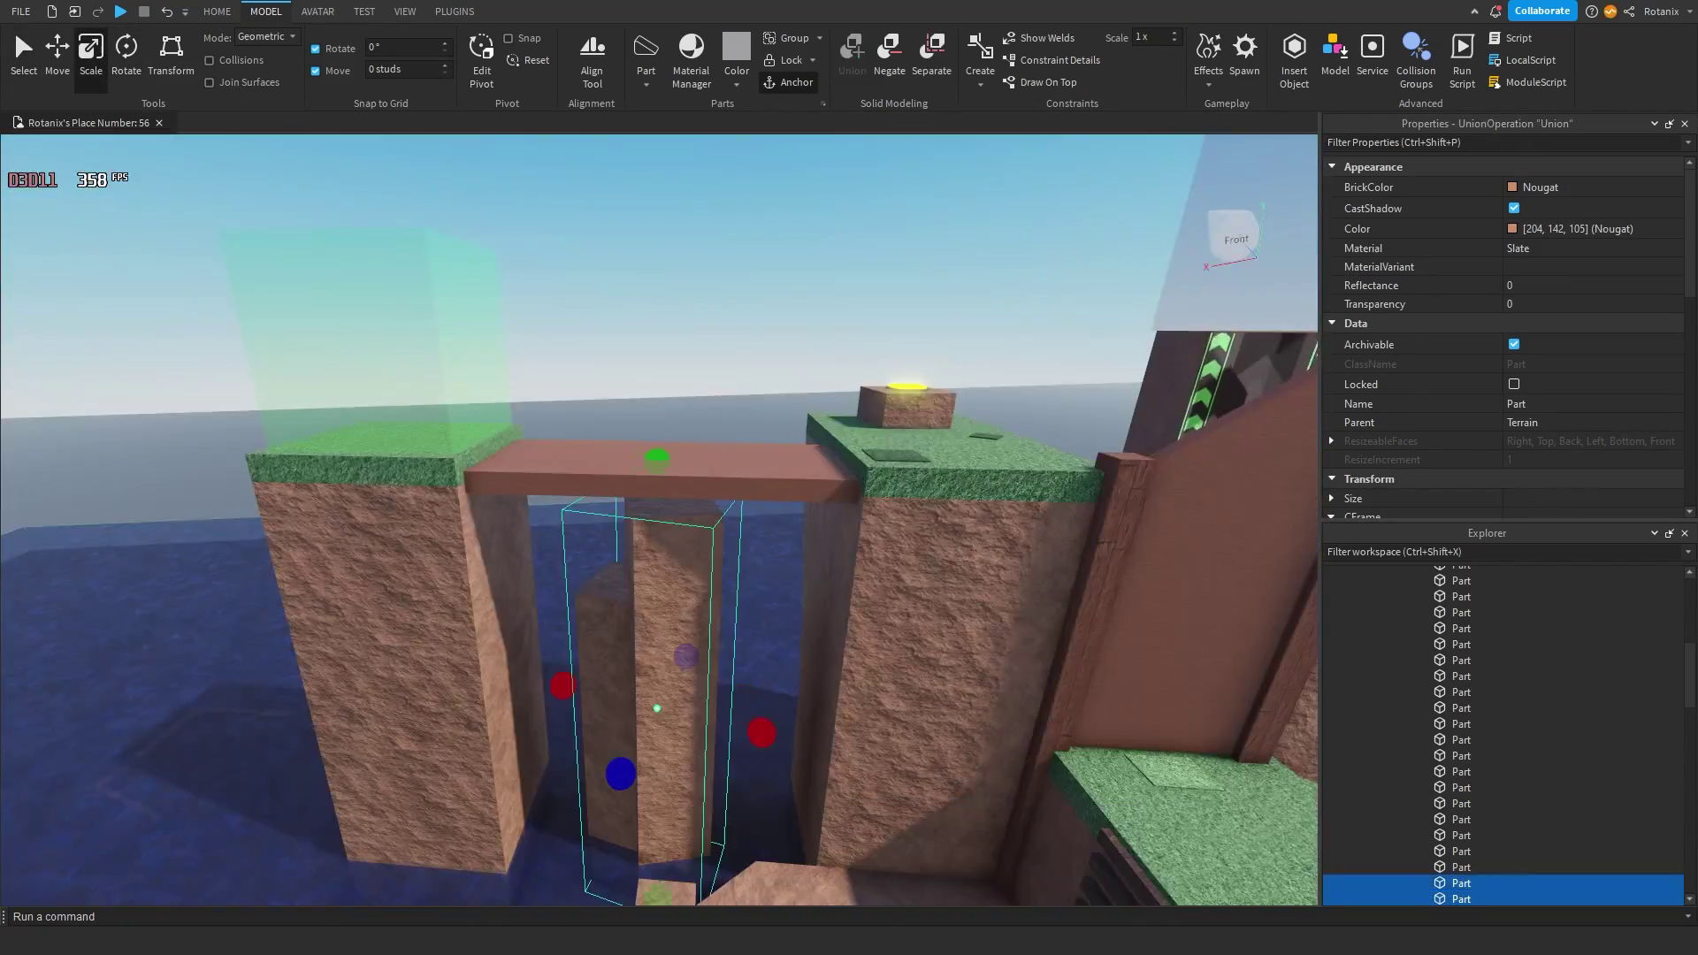
Step: Merge the pillar below the plank into a single union, then go back to plain selection
{"action": "key", "text": "ctrl+shift+g"}
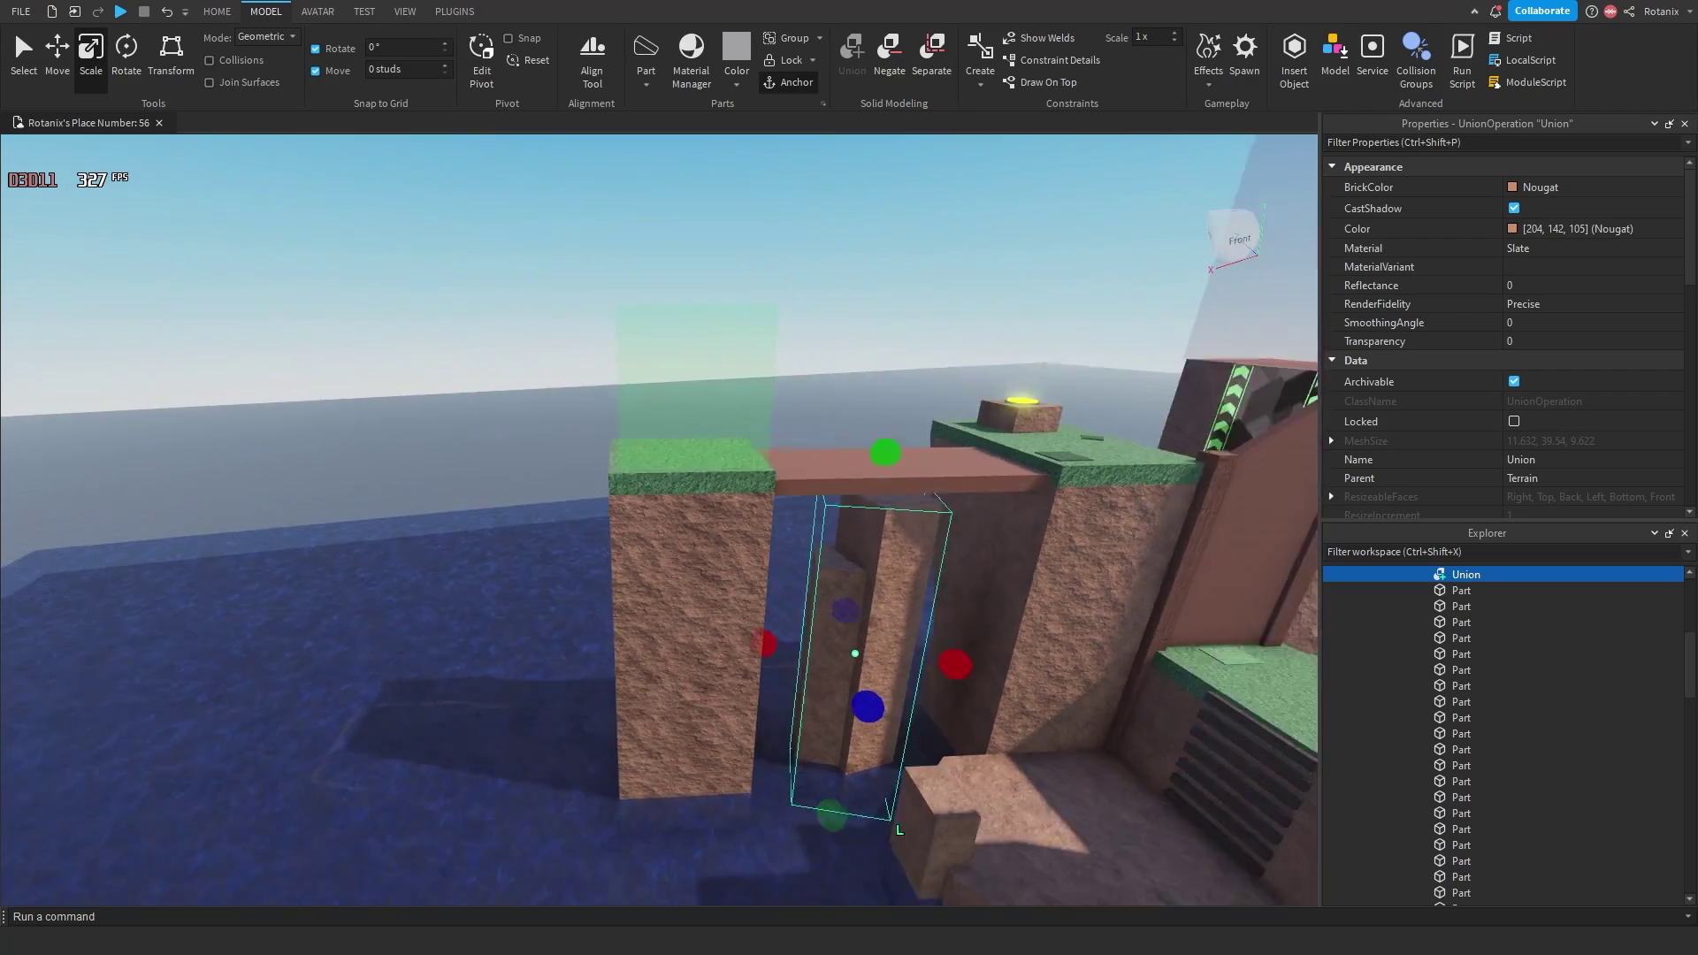
{"action": "key", "text": "ctrl+1"}
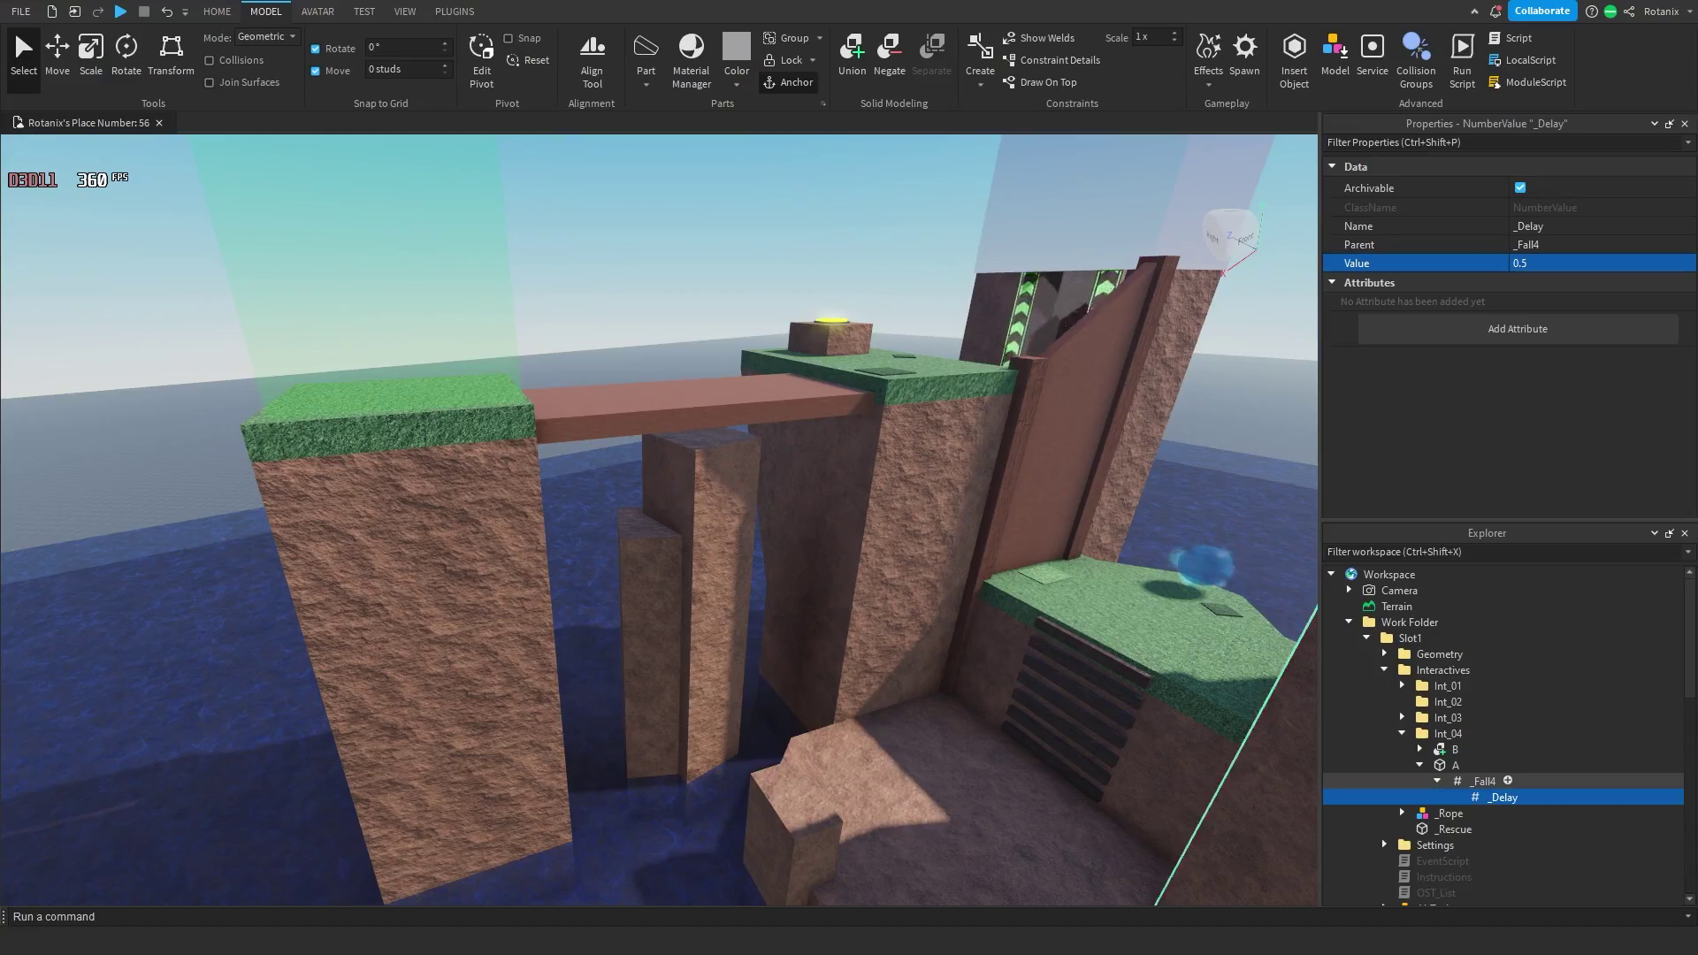
{"action": "left_click", "coordinate": [1508, 781]}
{"action": "type", "text": "s"}
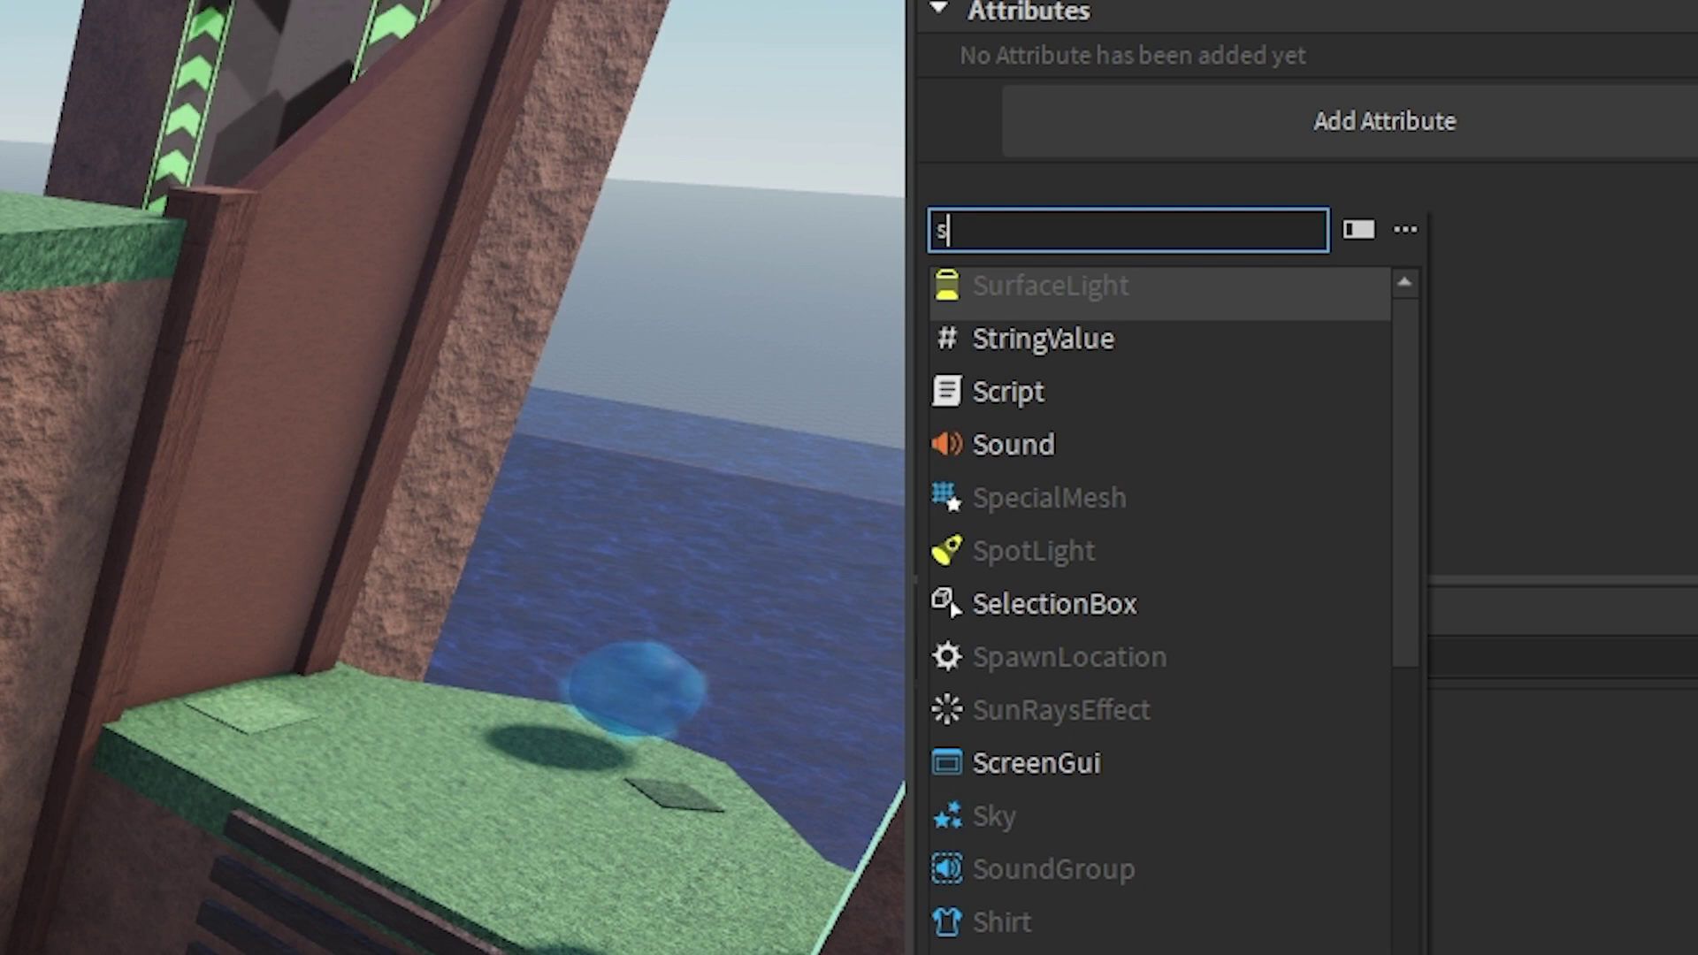
{"action": "key", "text": "Escape"}
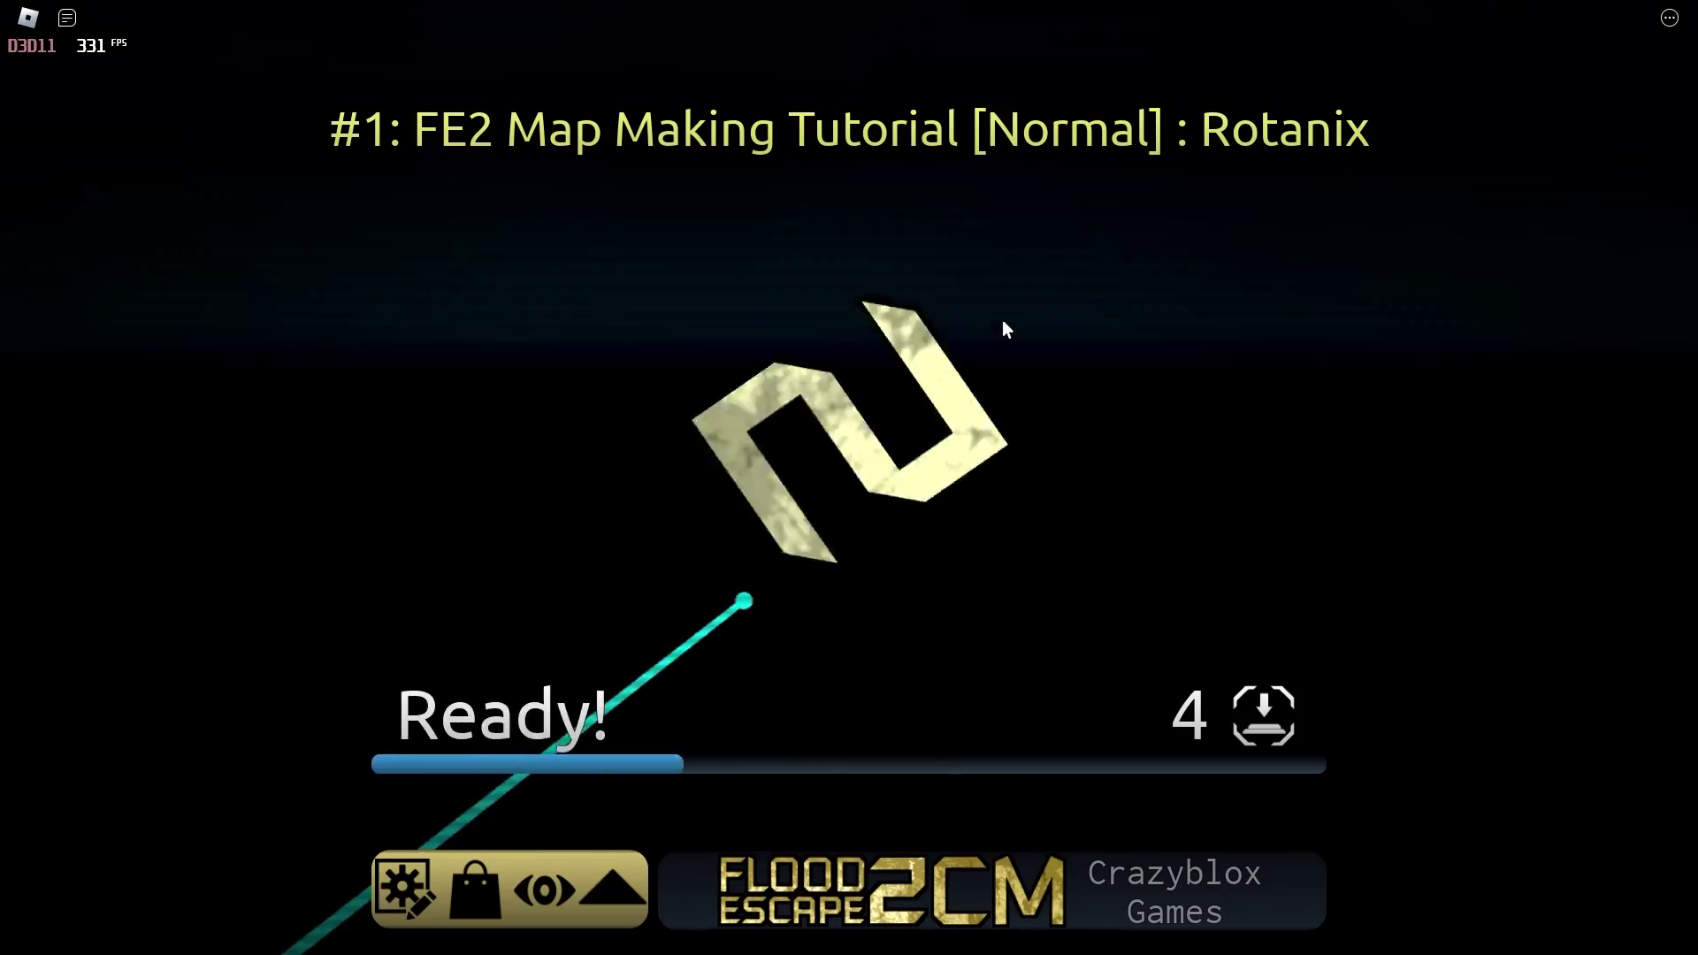
Step: Cross the grass pillars and plank, pressing buttons 1 and 2, and ride the zipline over the water
{"action": "key", "text": "w"}
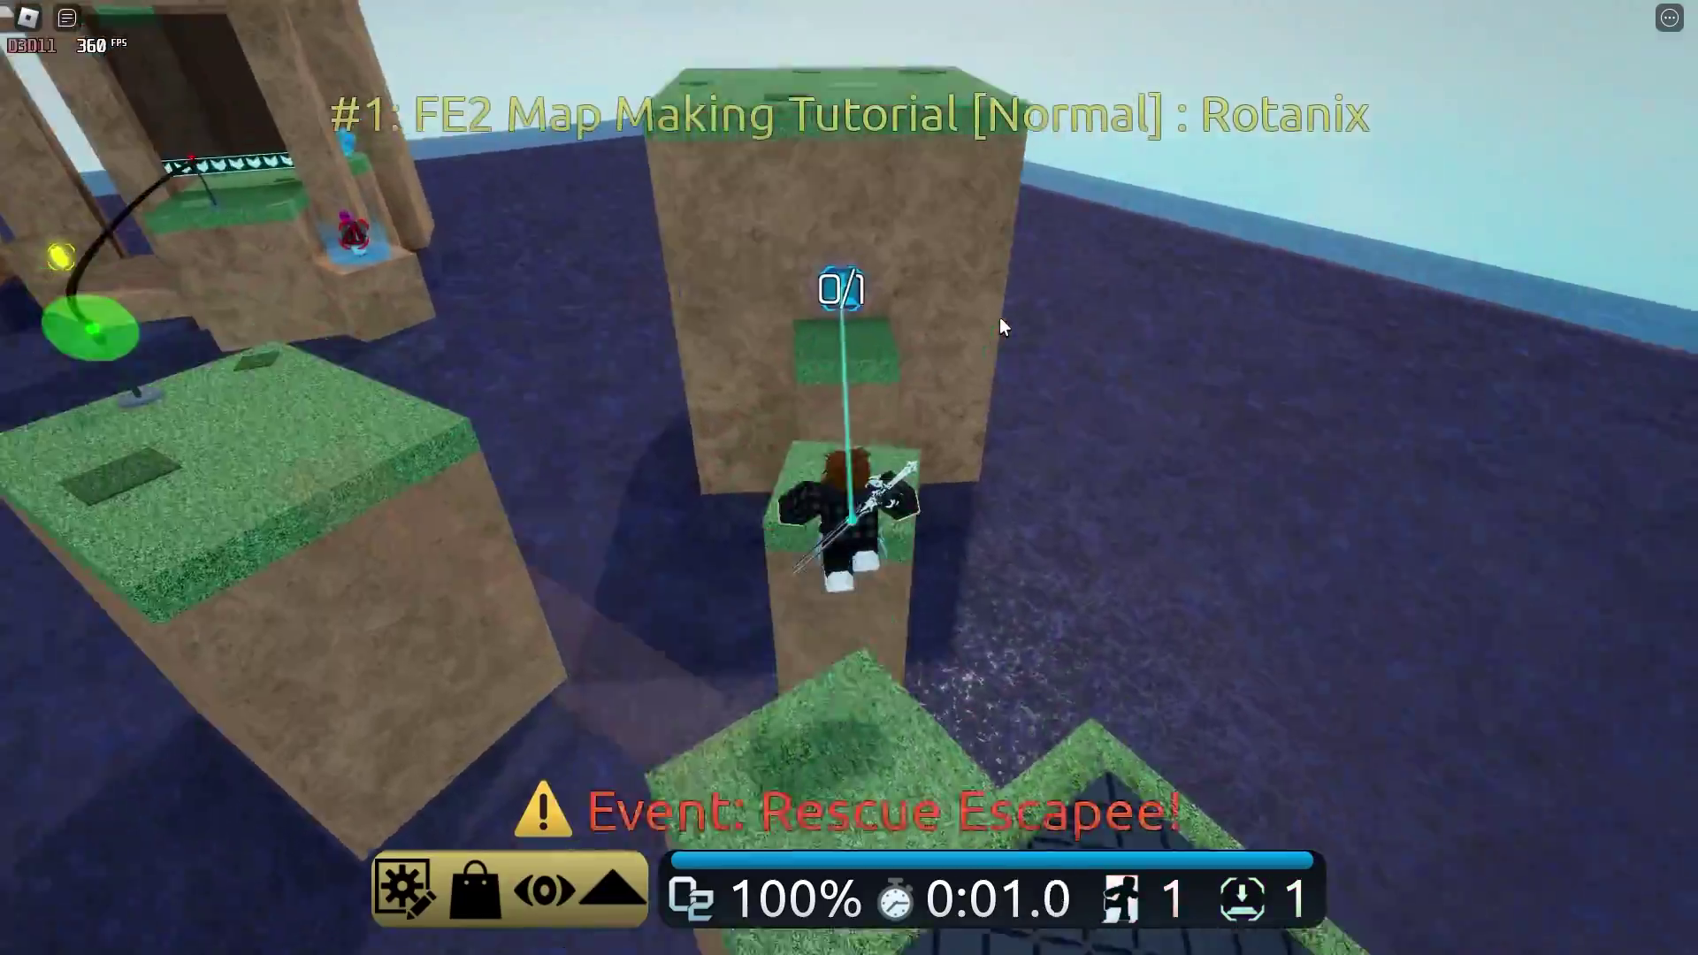
{"action": "key", "text": "w"}
{"action": "key", "text": "space"}
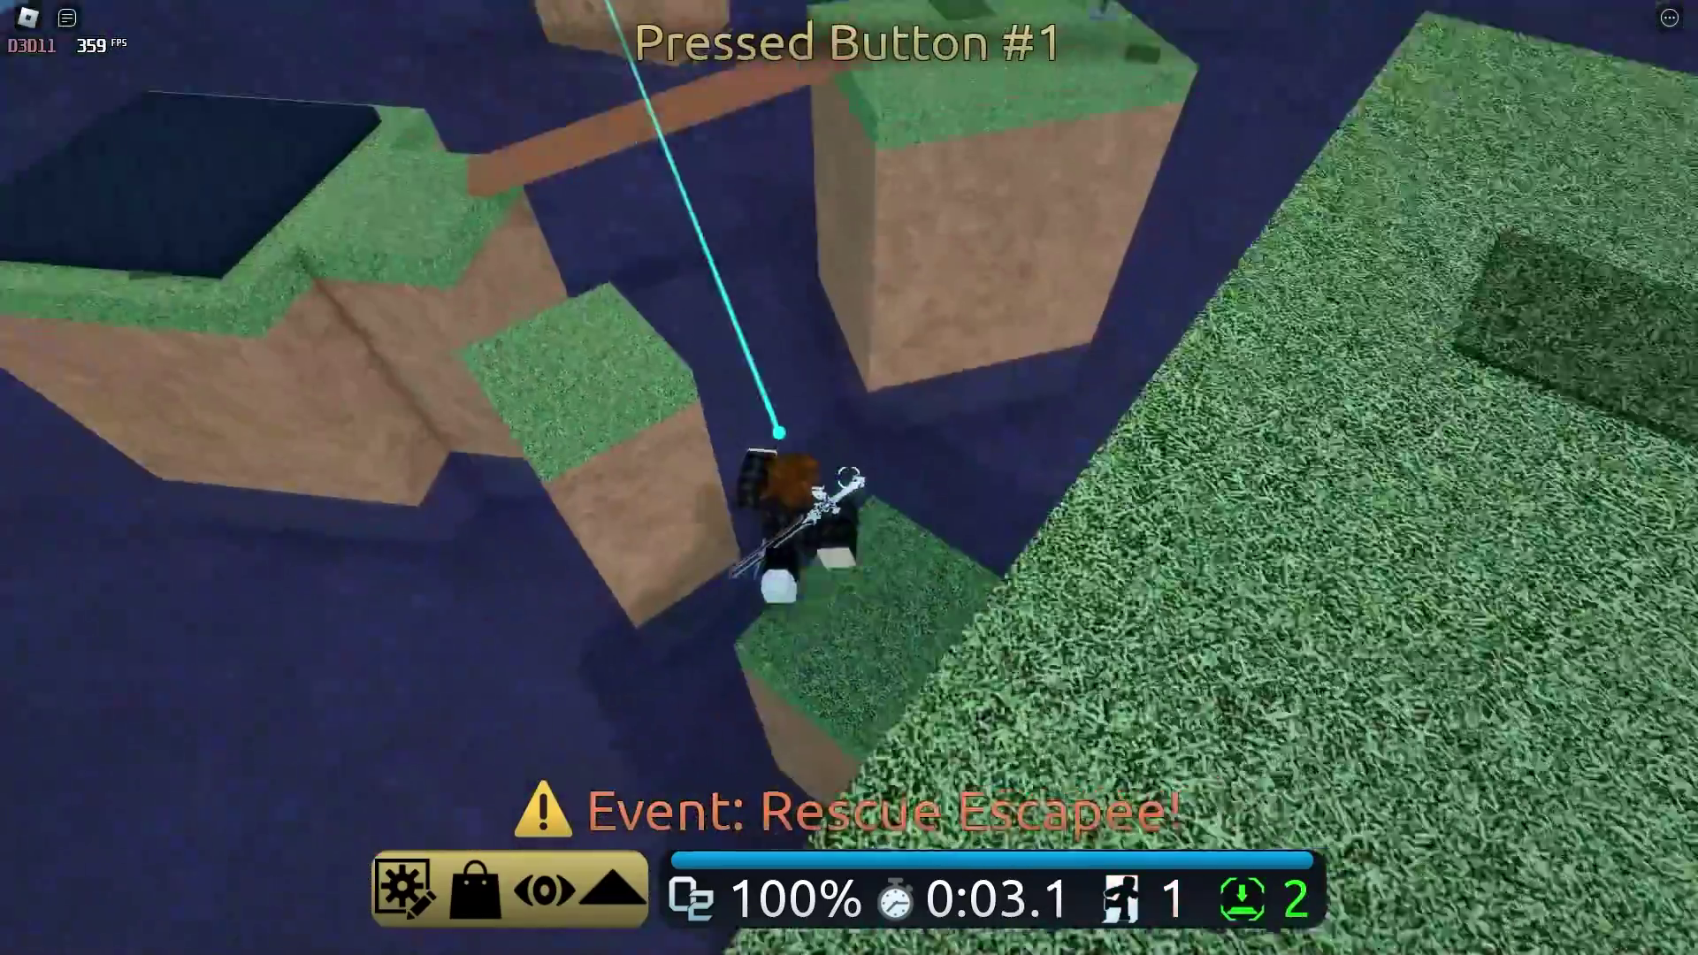
{"action": "key", "text": "w"}
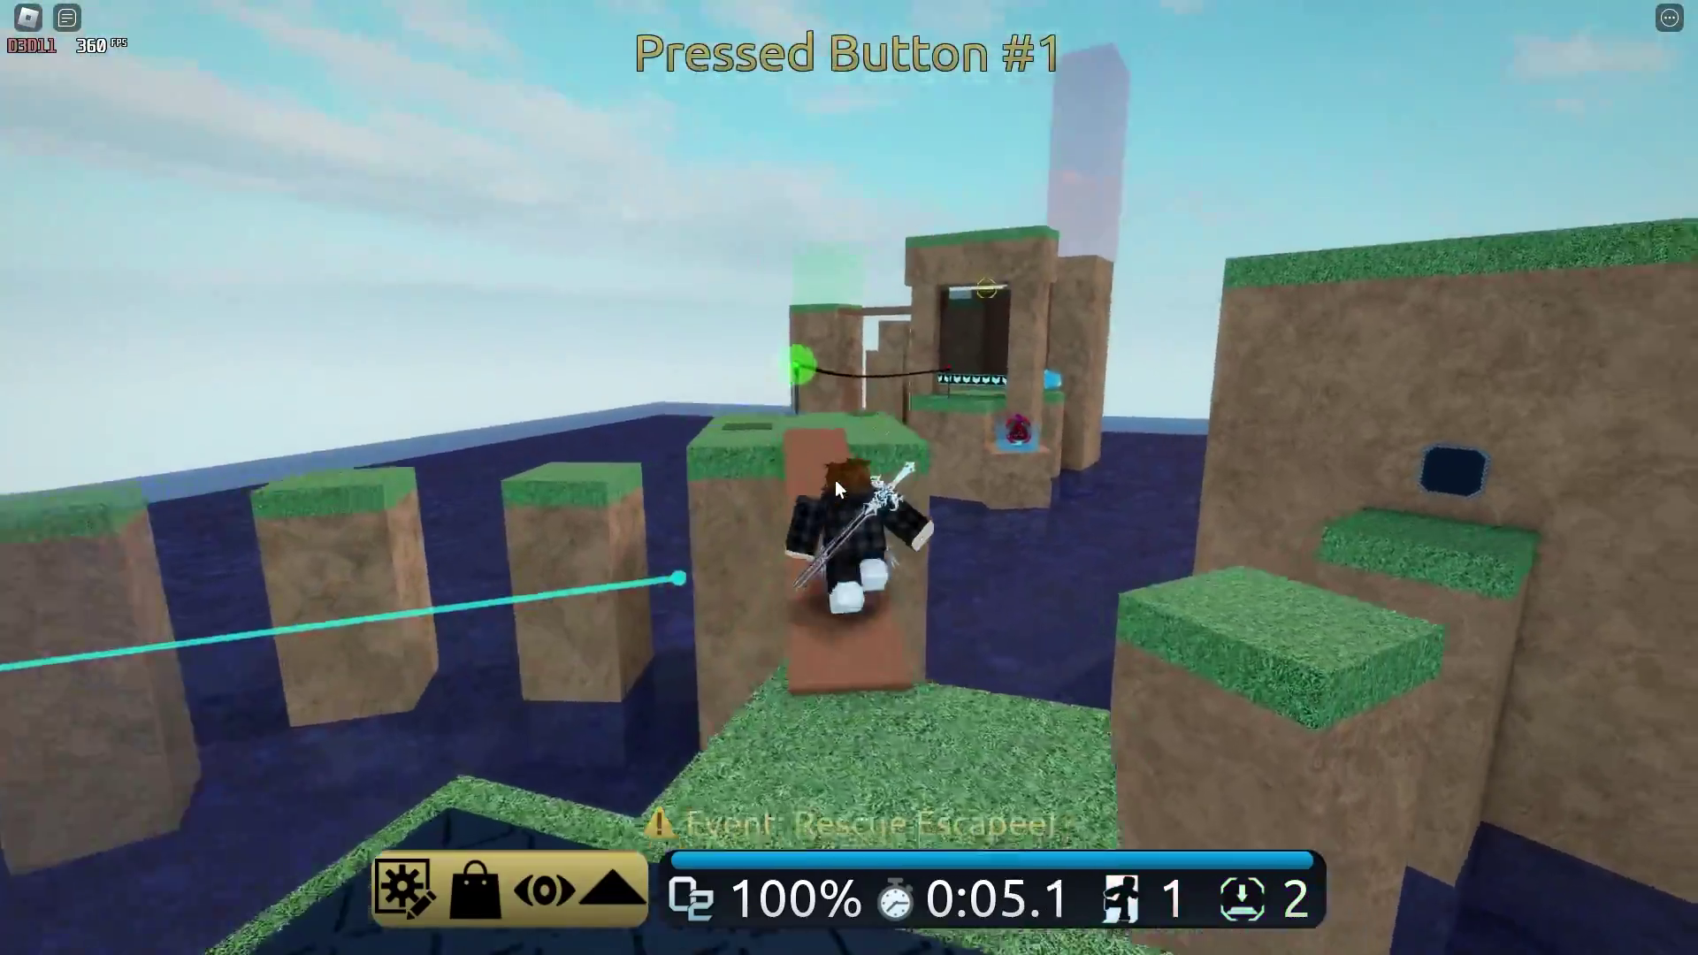
{"action": "key", "text": "w"}
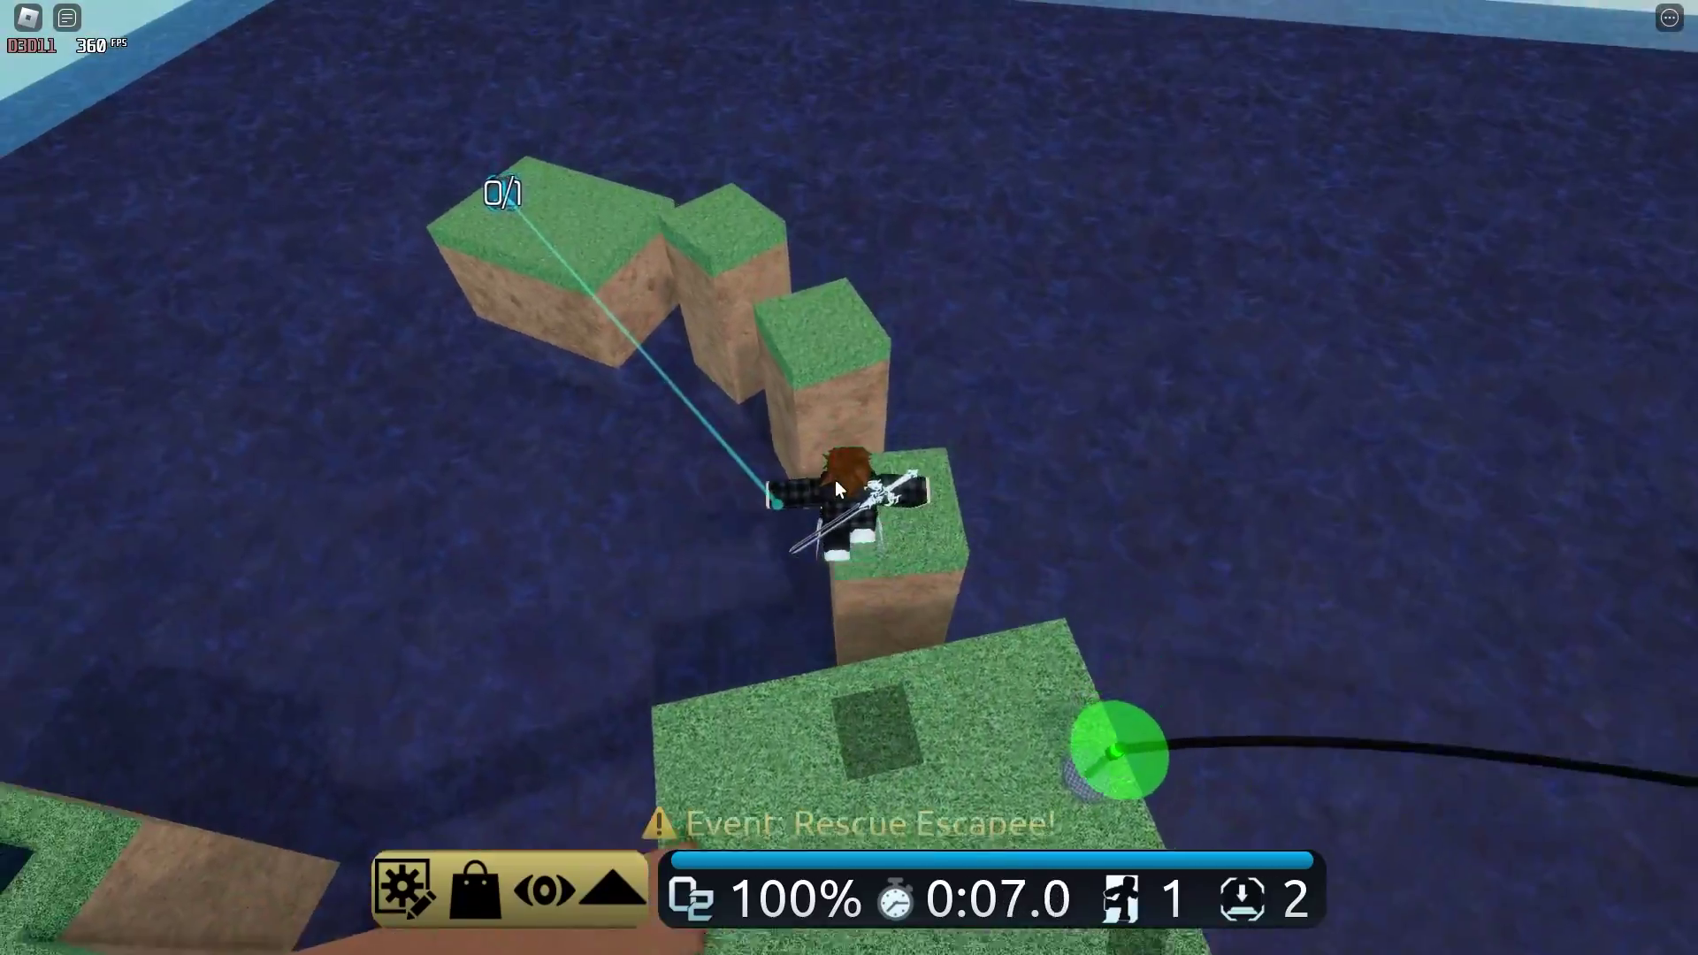
{"action": "key", "text": "w"}
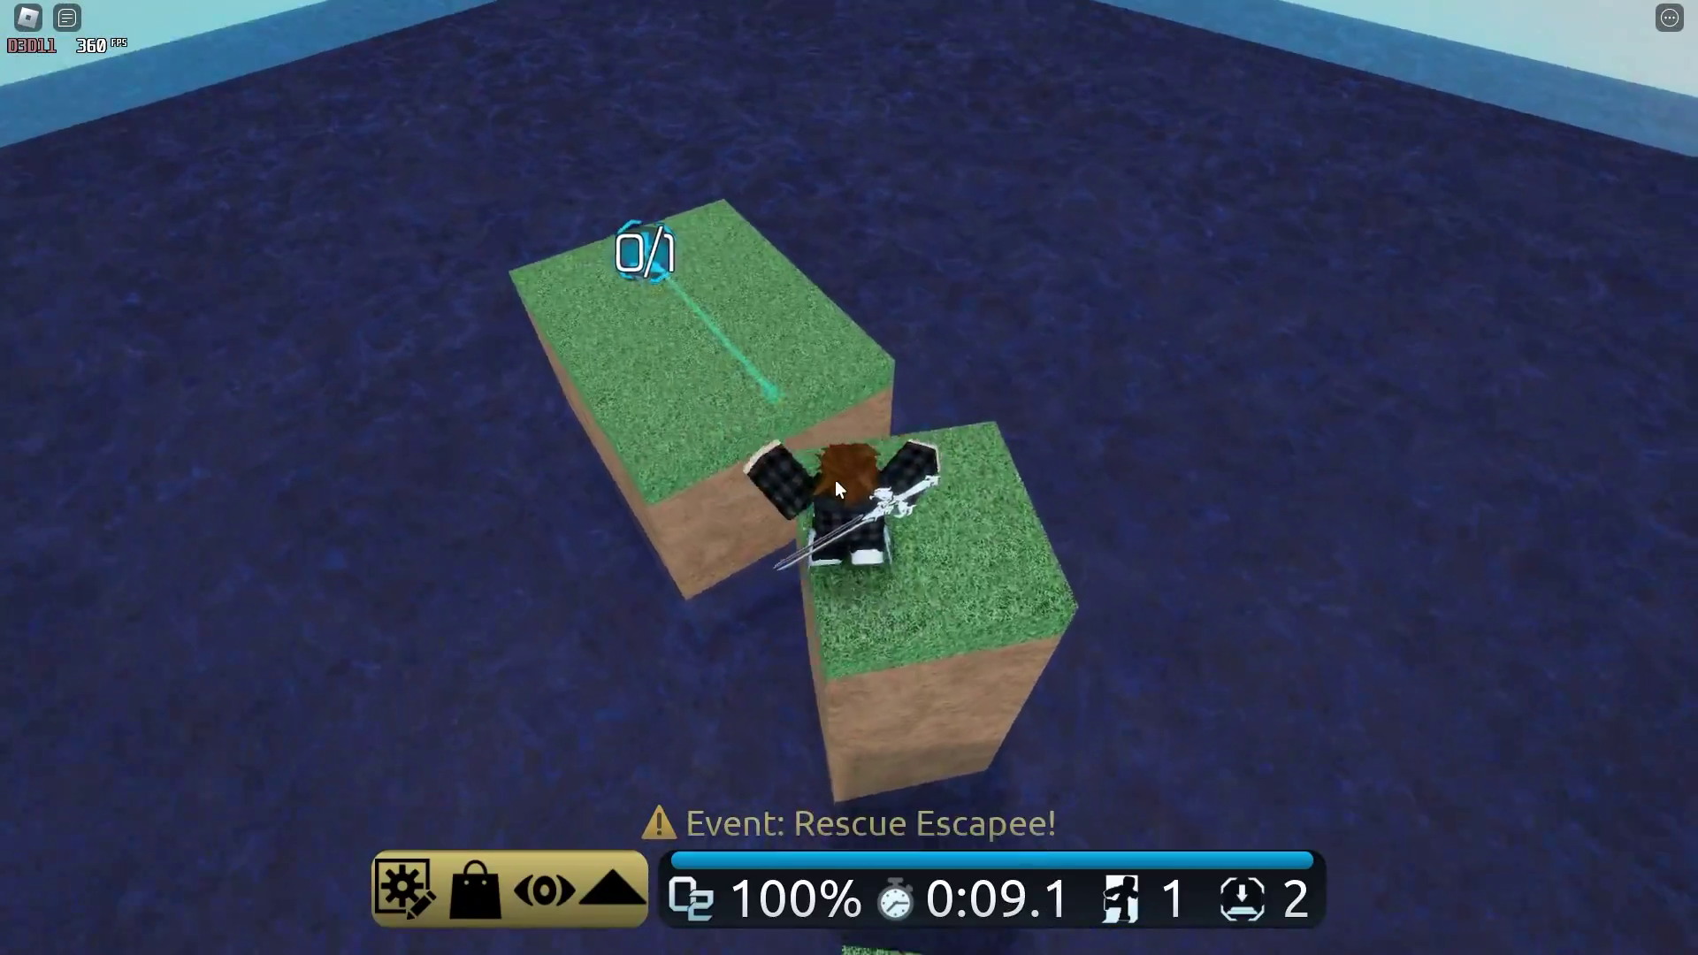
{"action": "key", "text": "w"}
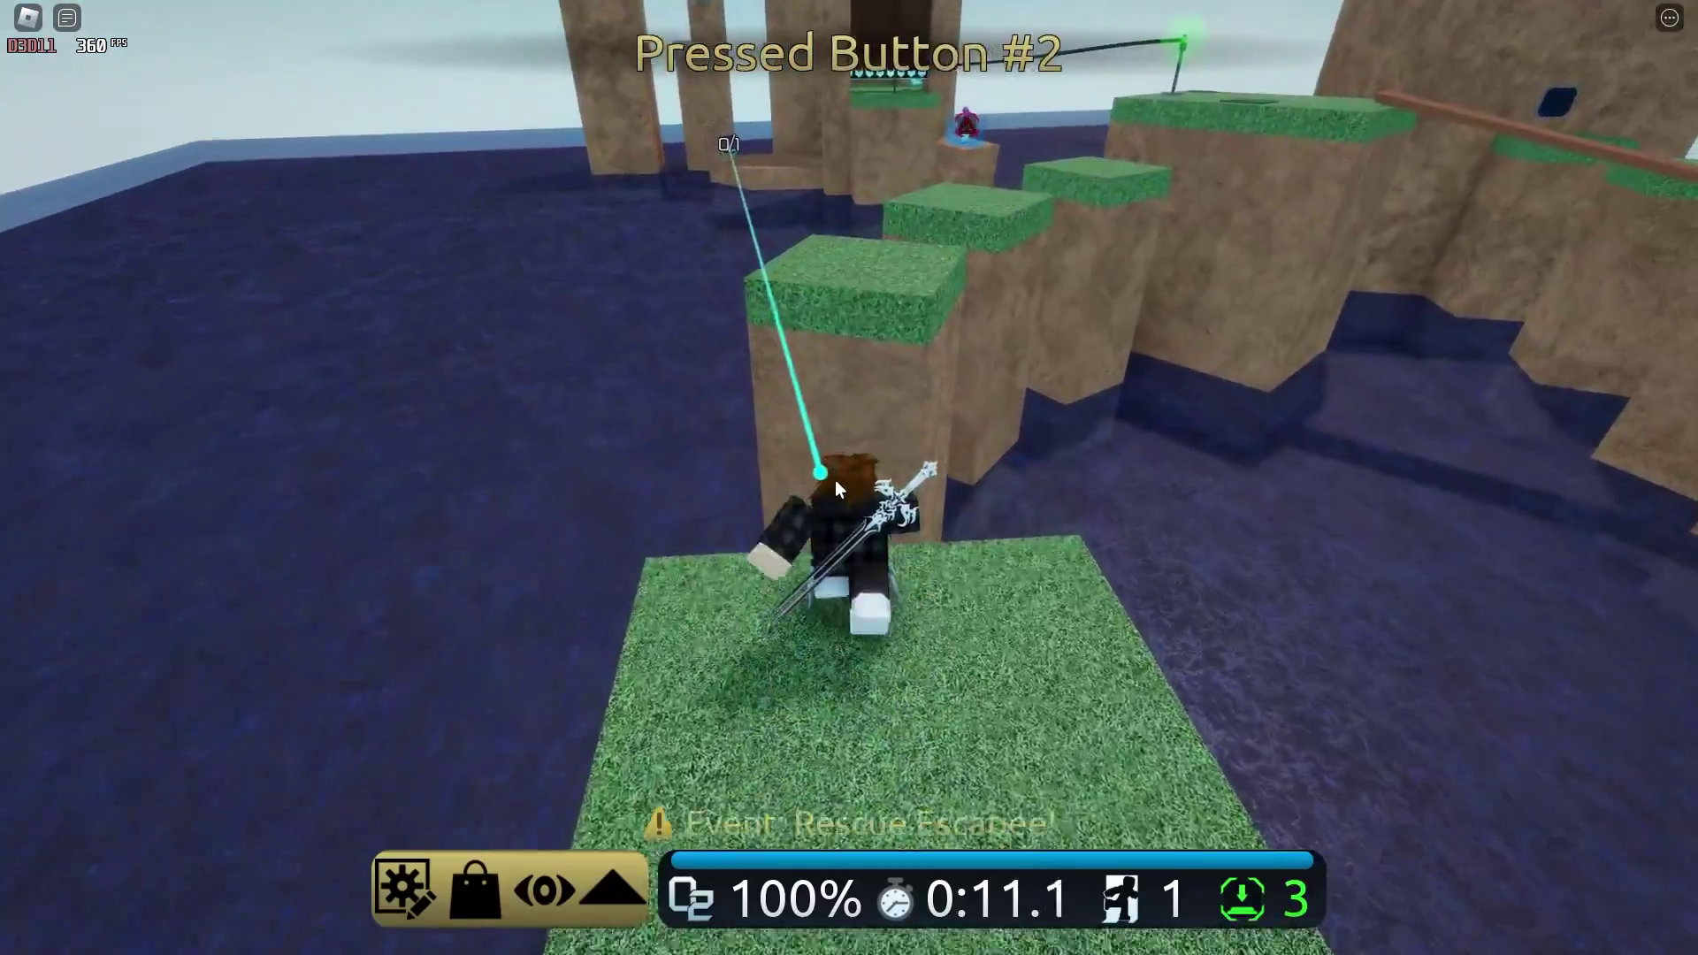
{"action": "key", "text": "w"}
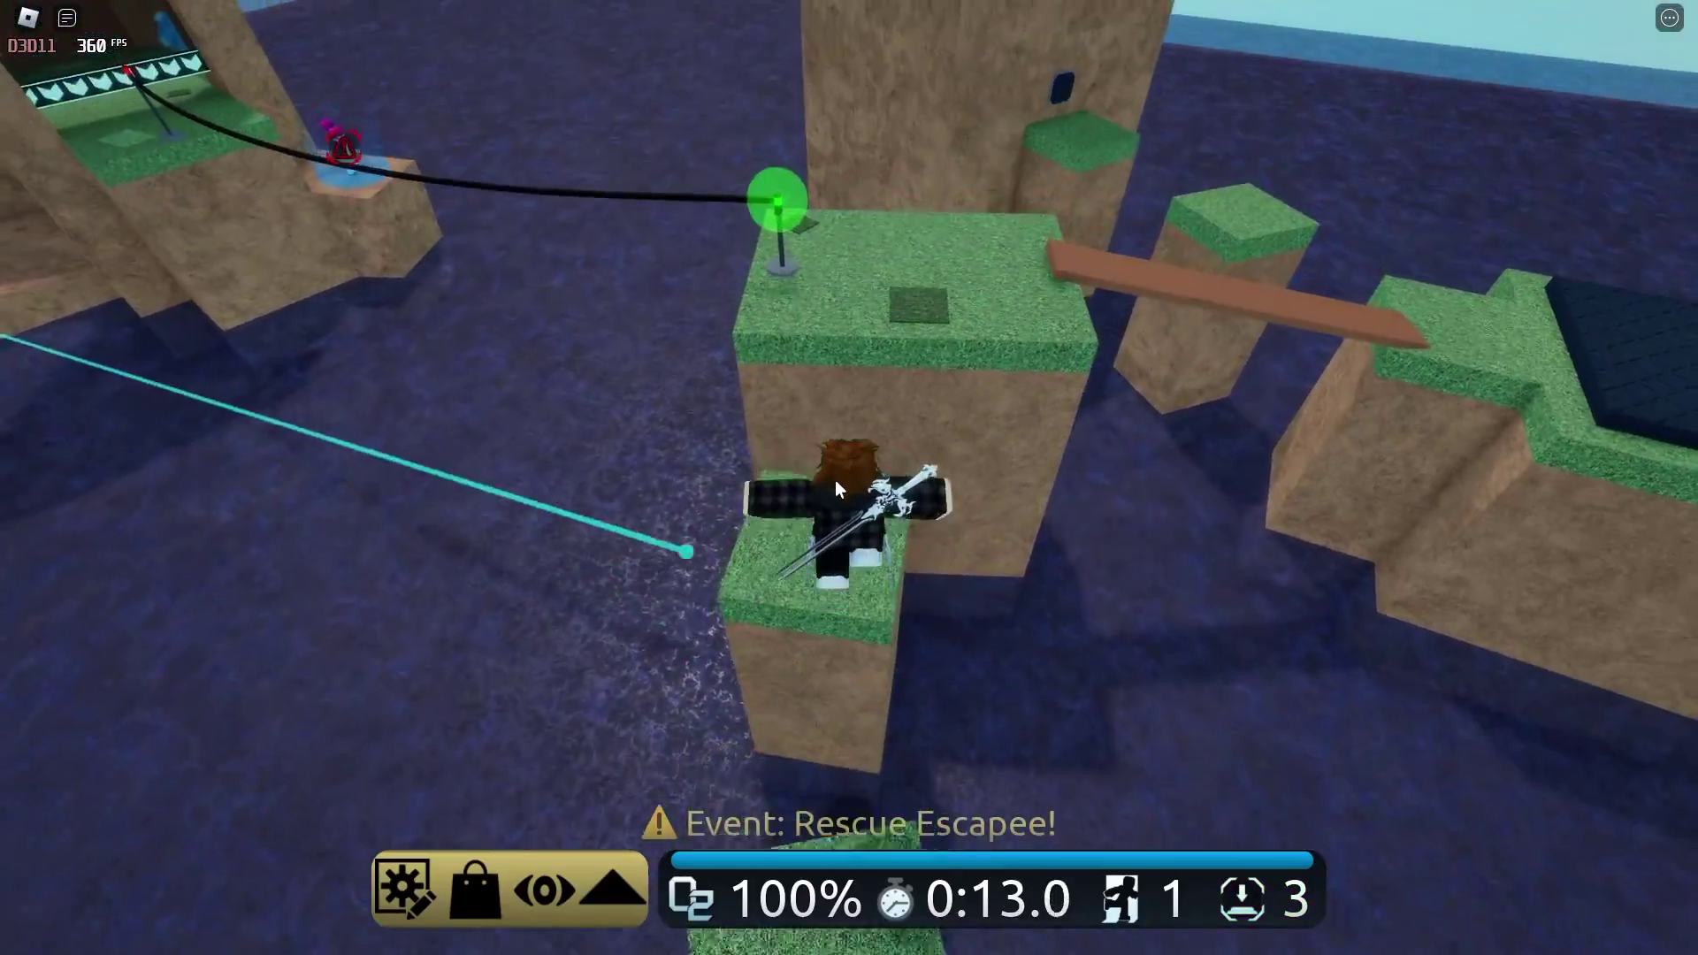
{"action": "key", "text": "w"}
{"action": "key", "text": "space"}
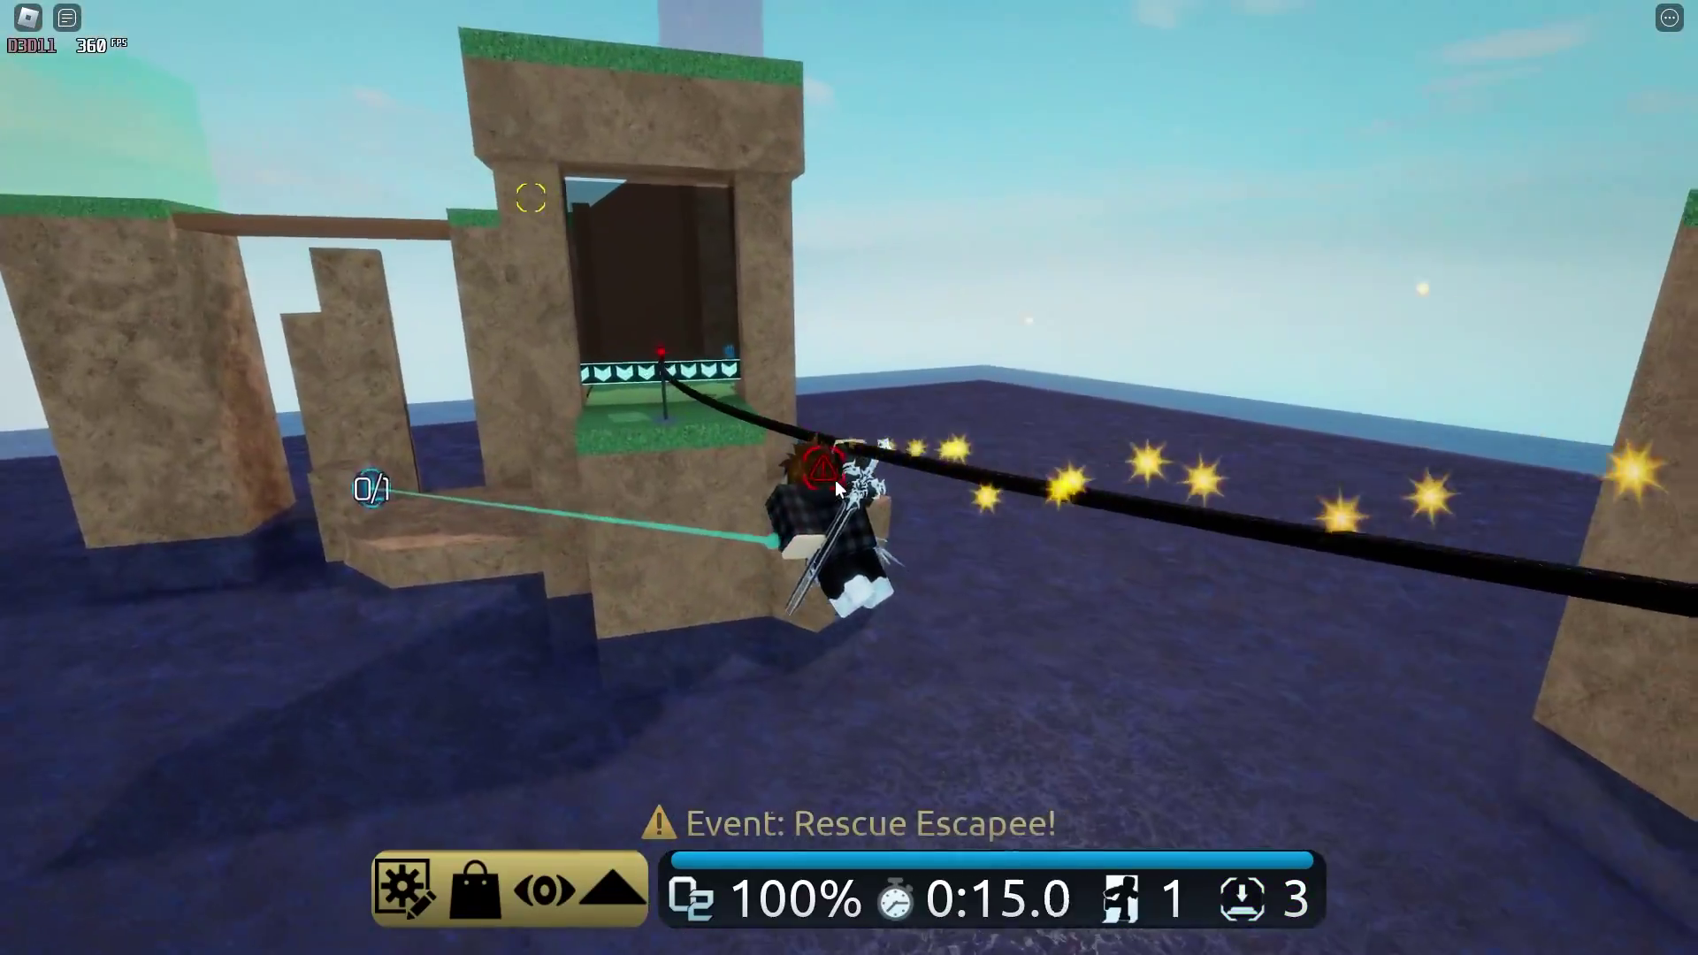
Step: Rescue the escapee, collect the air bubble, press button 3, and swim back to the ladder
{"action": "key", "text": "w"}
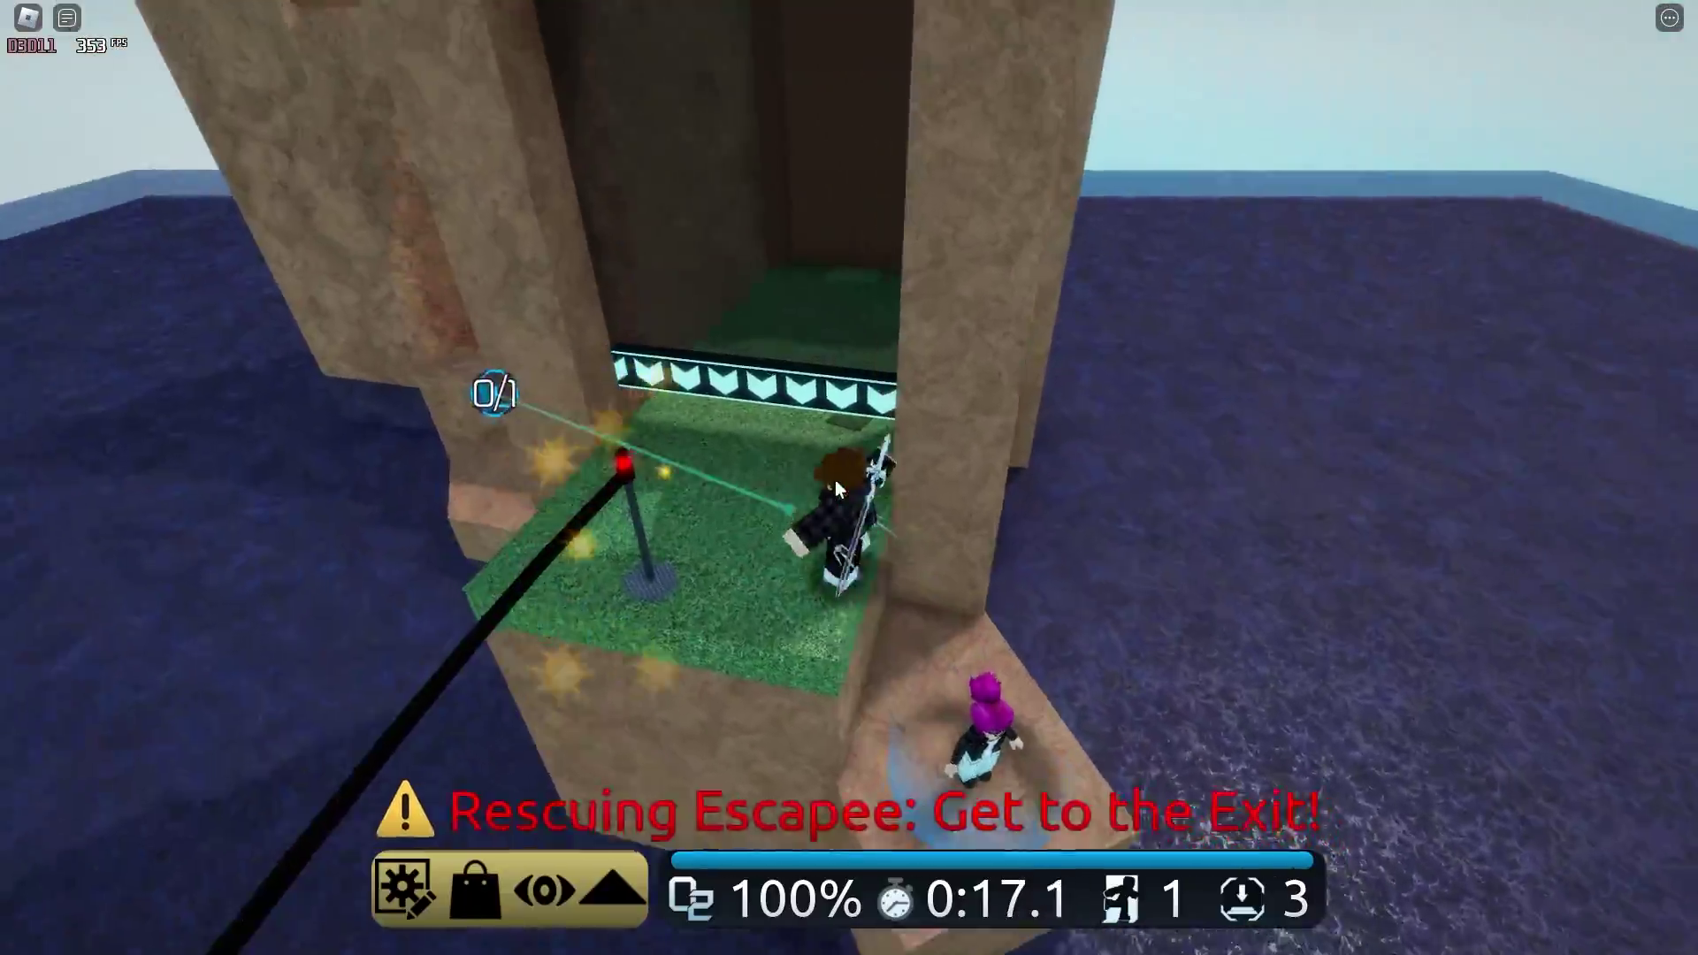
{"action": "key", "text": "w"}
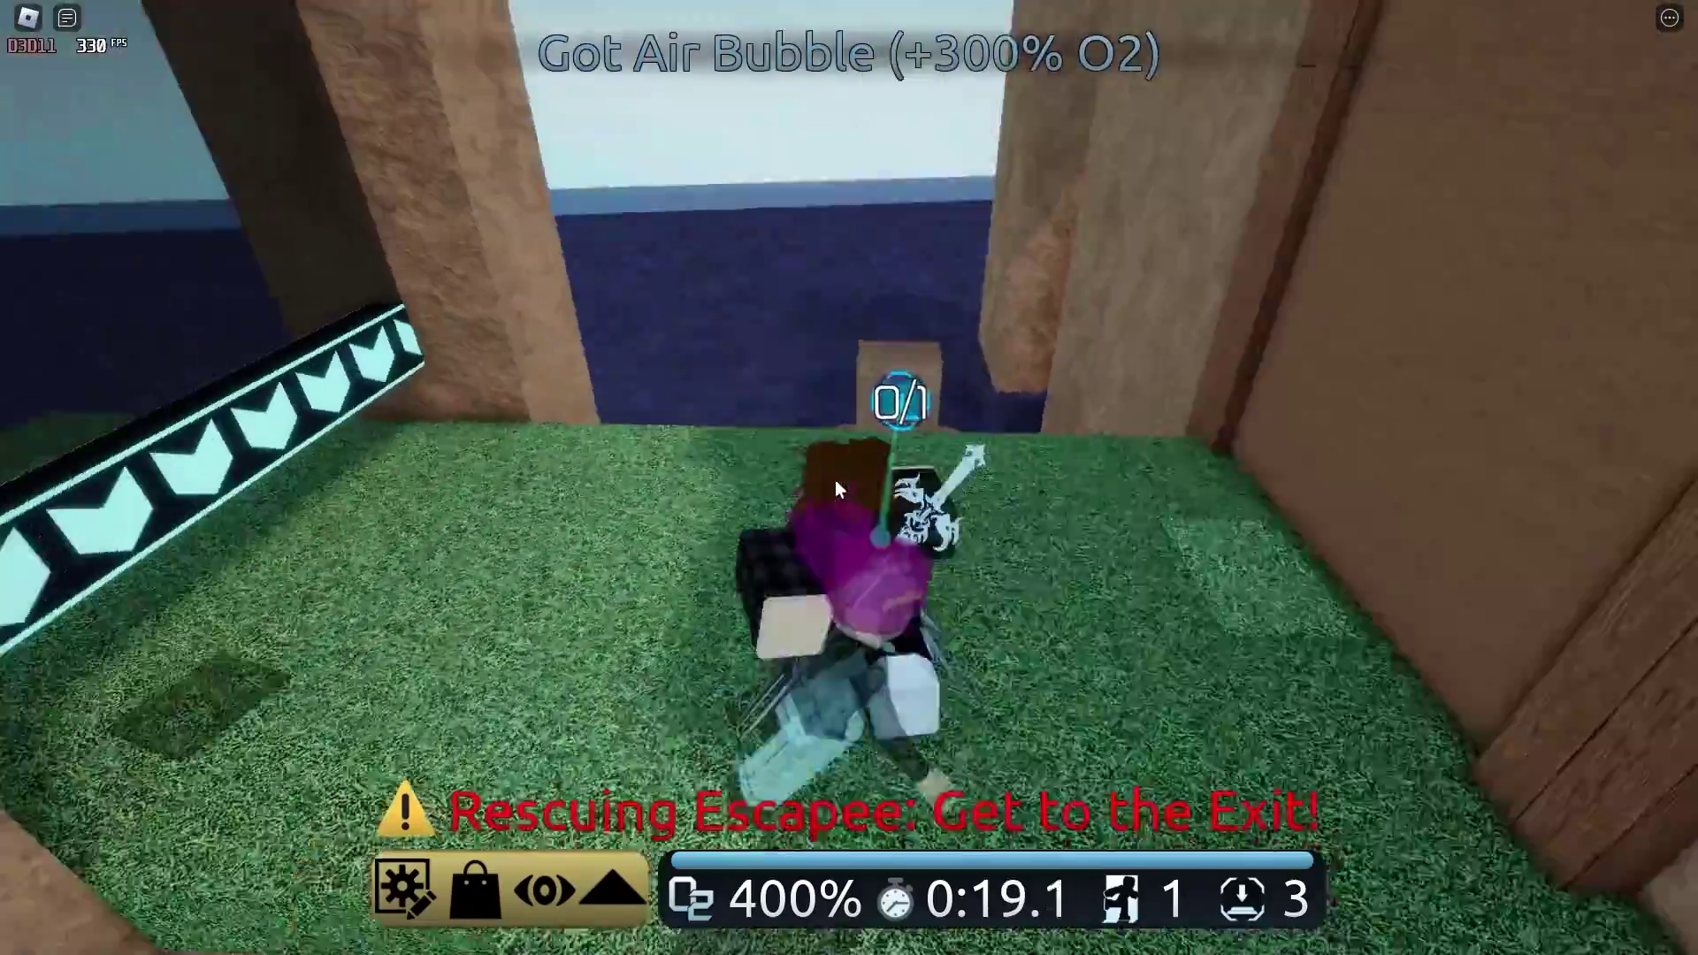
{"action": "key", "text": "w"}
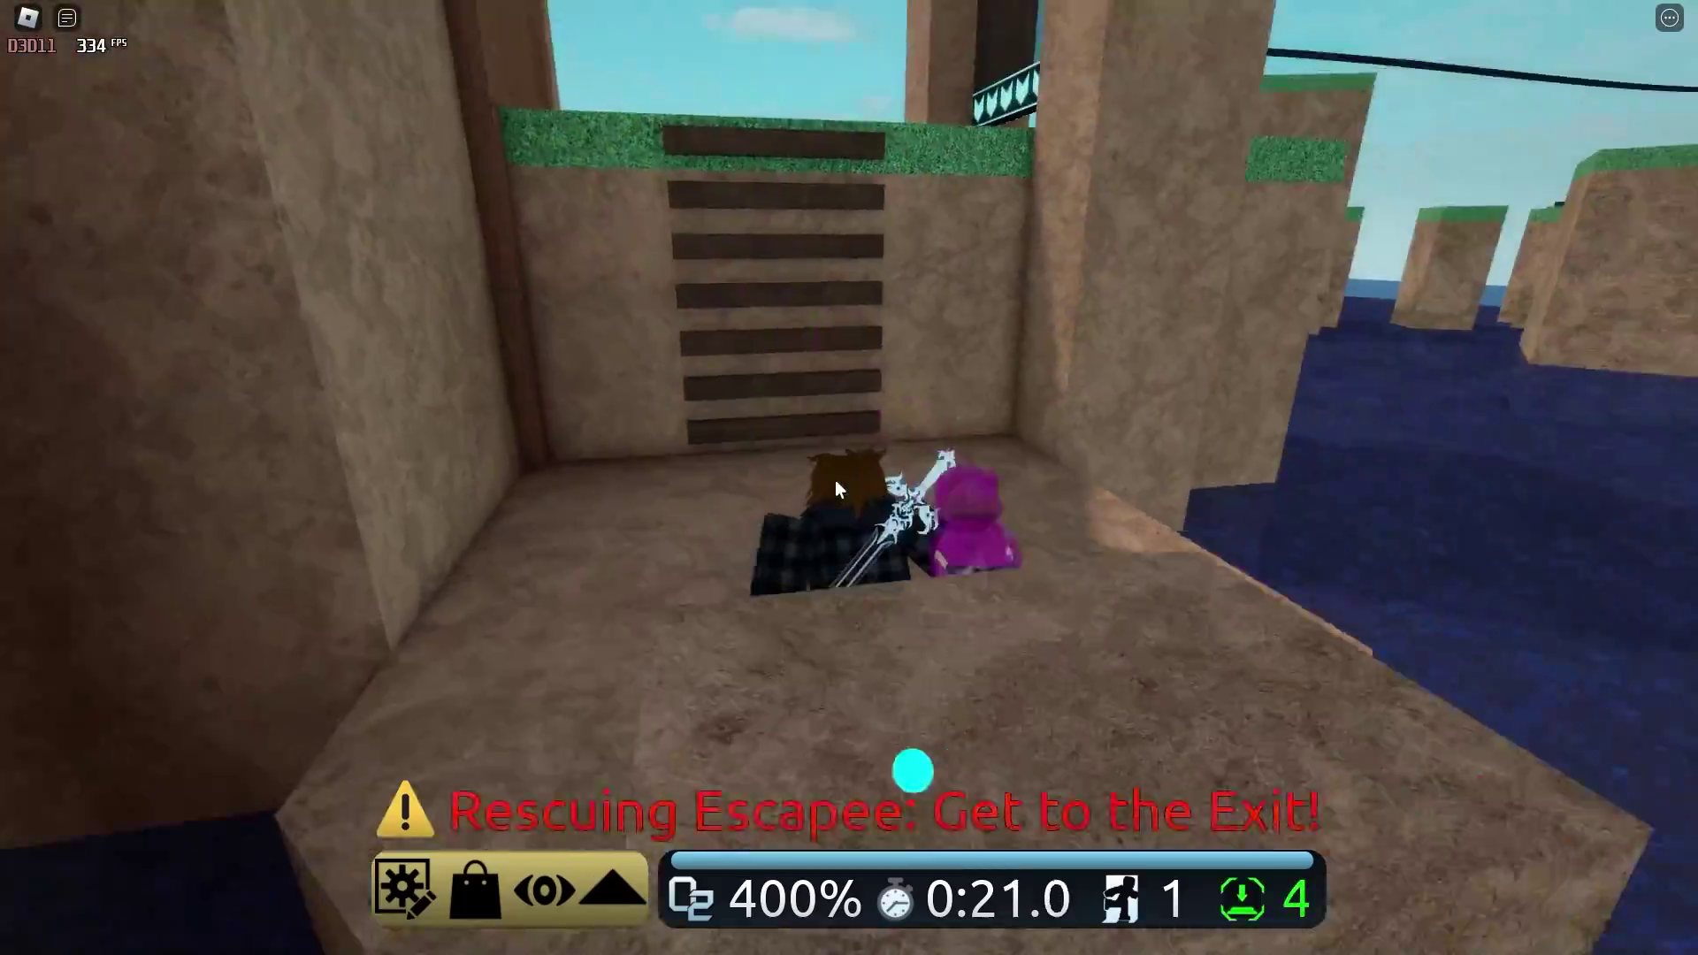
{"action": "key", "text": "w"}
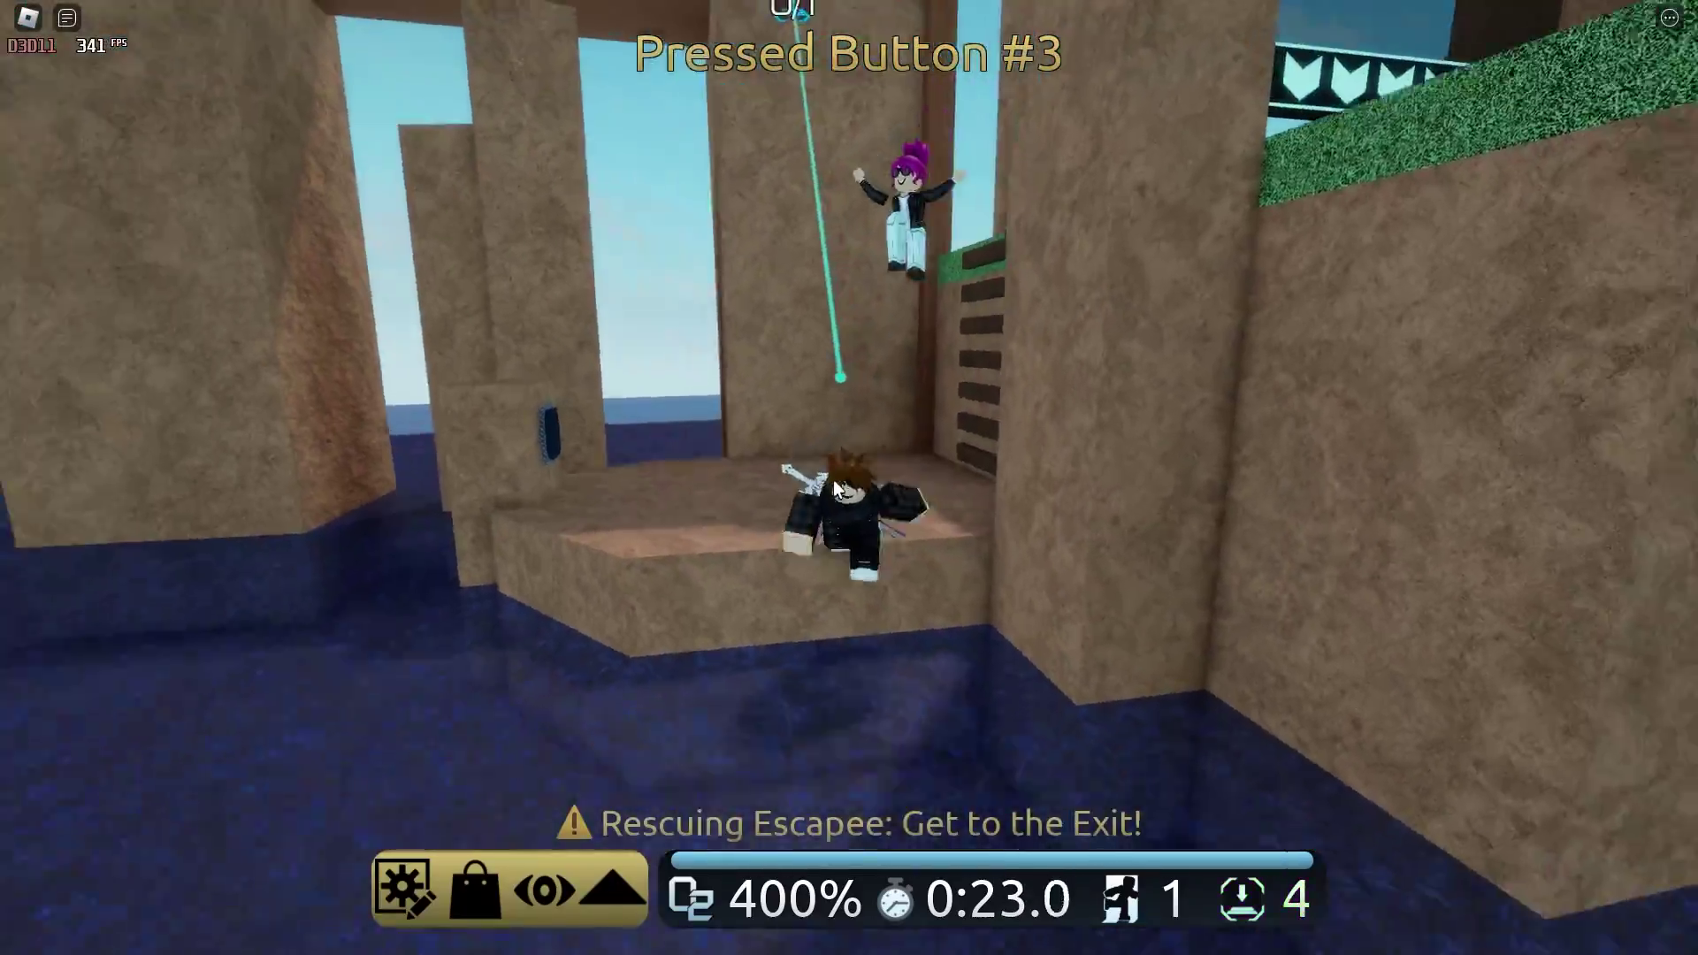
{"action": "key", "text": "w"}
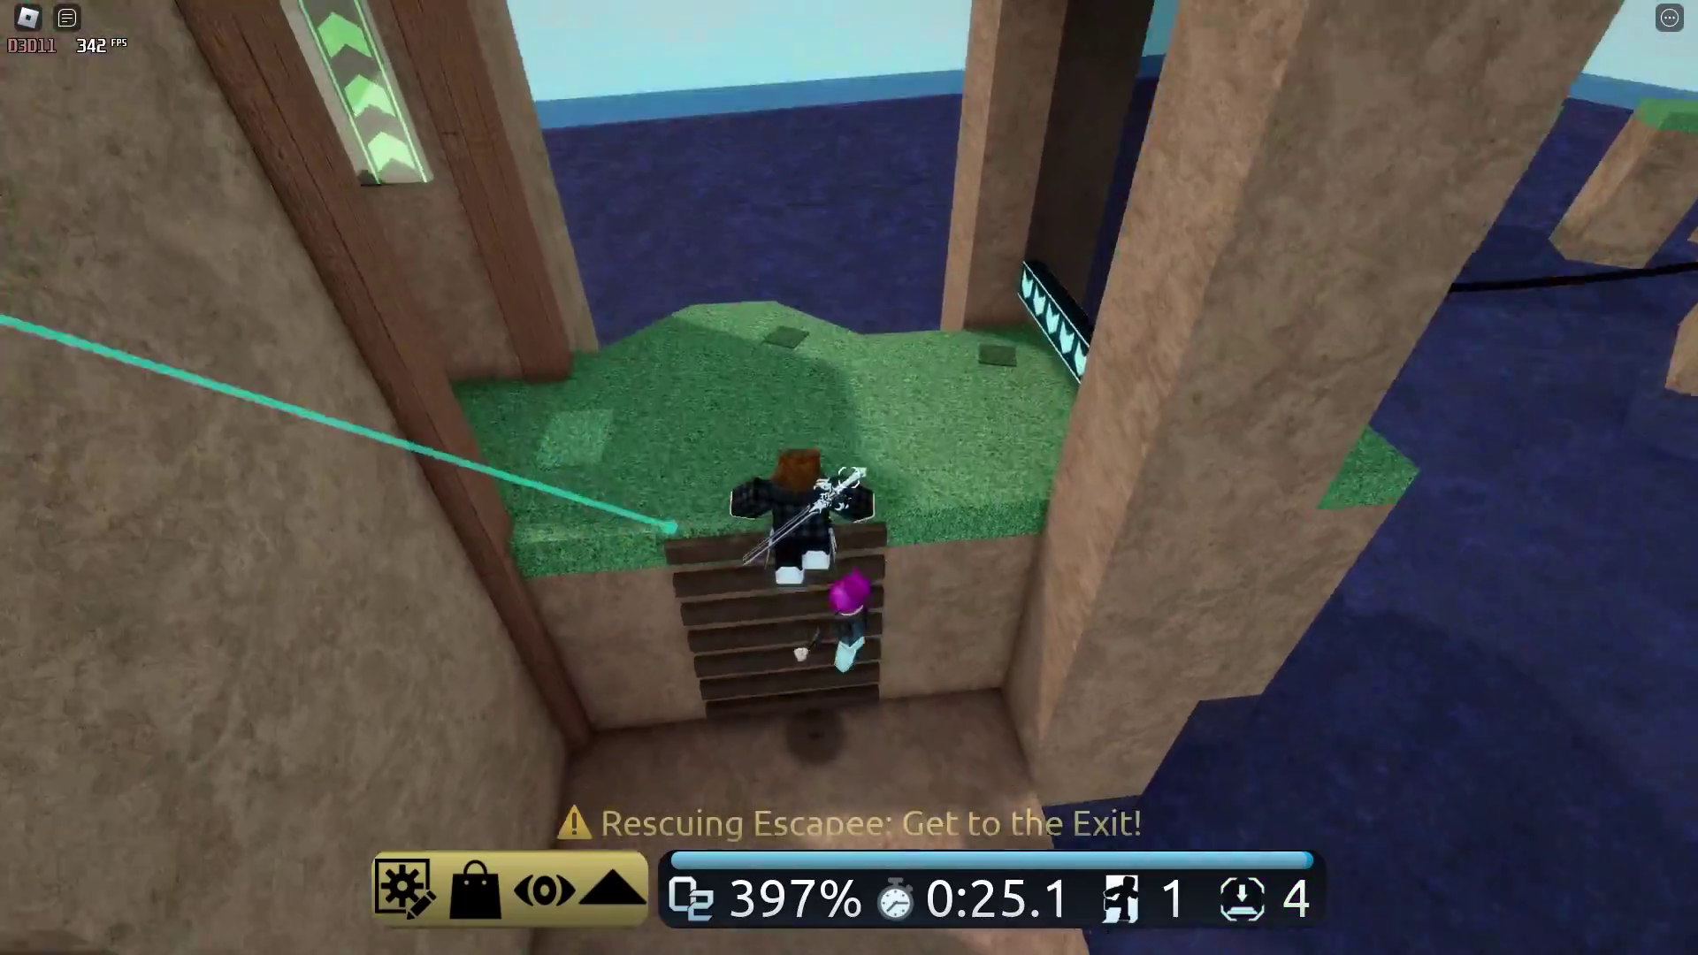
{"action": "key", "text": "w"}
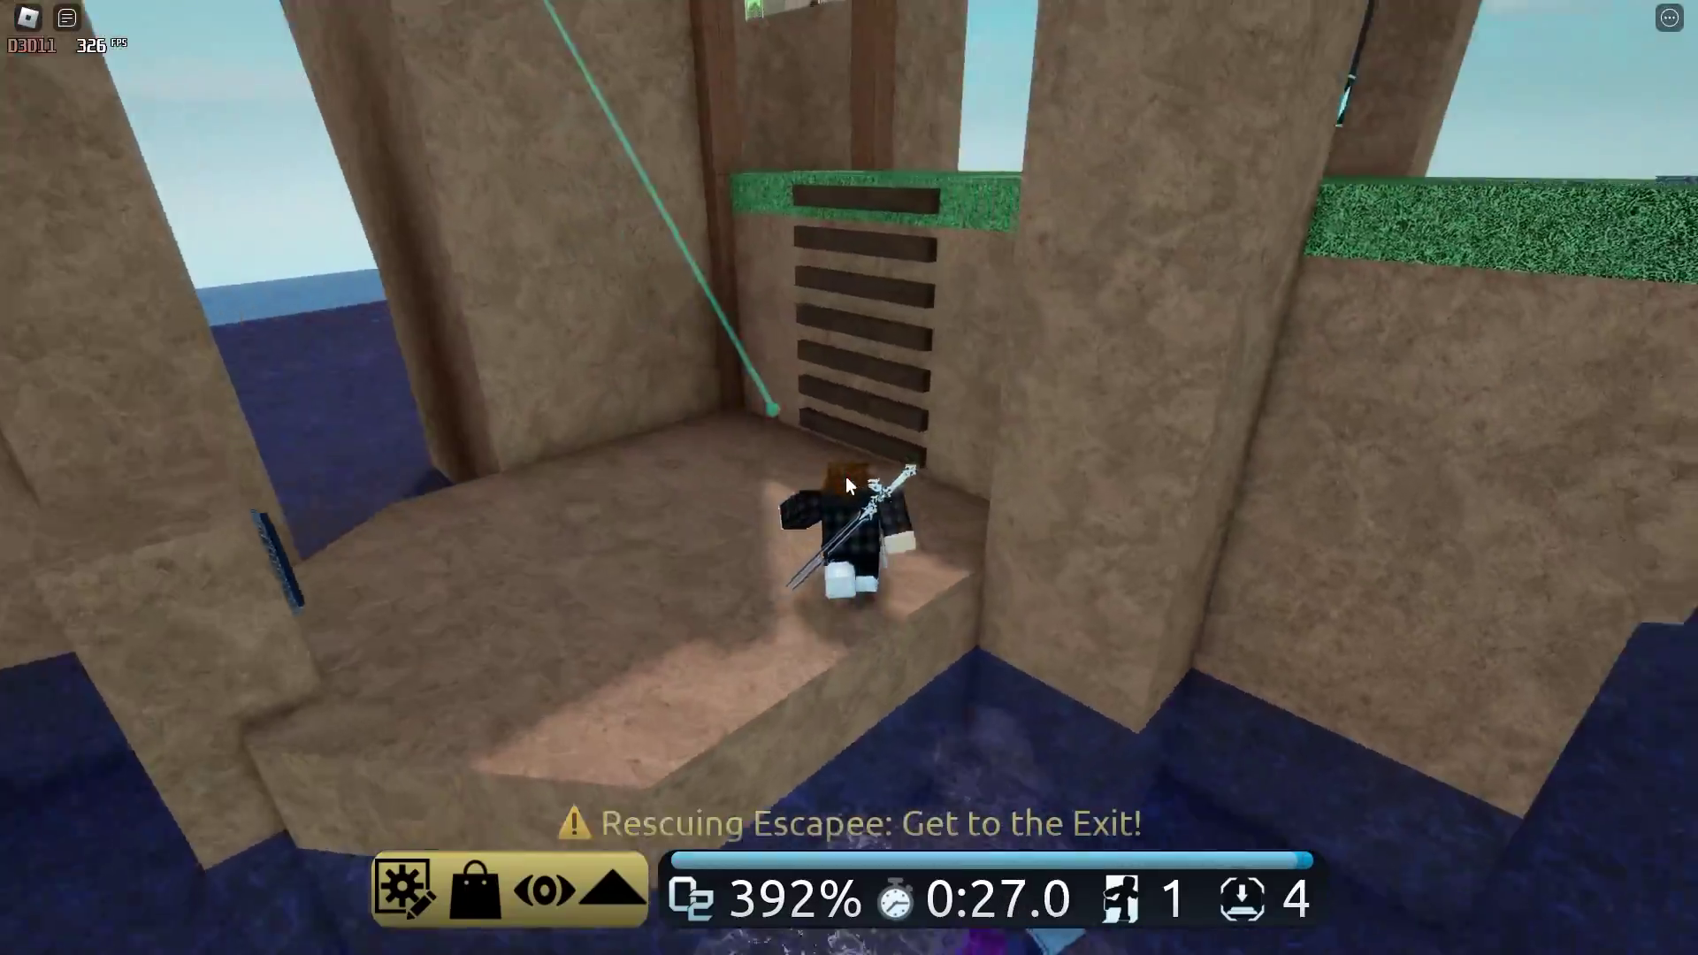
Step: Press the fourth button, climb the ladder and truss, and reach the exit at 0:40.41
{"action": "key", "text": "w"}
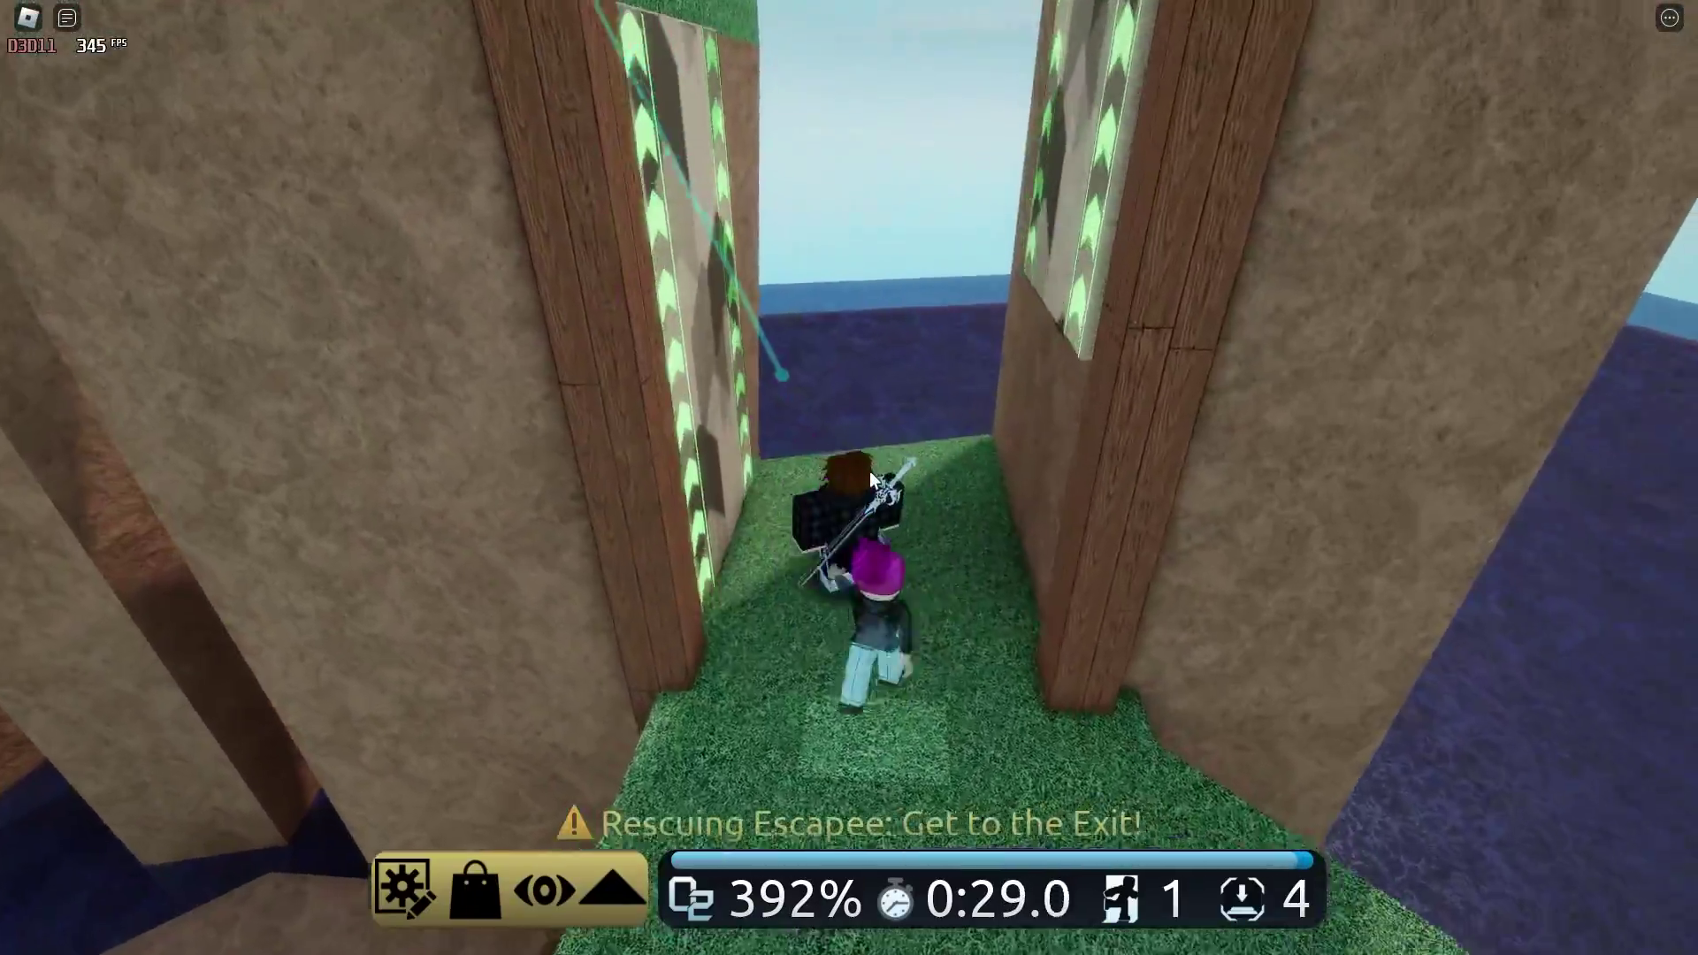
{"action": "key", "text": "w"}
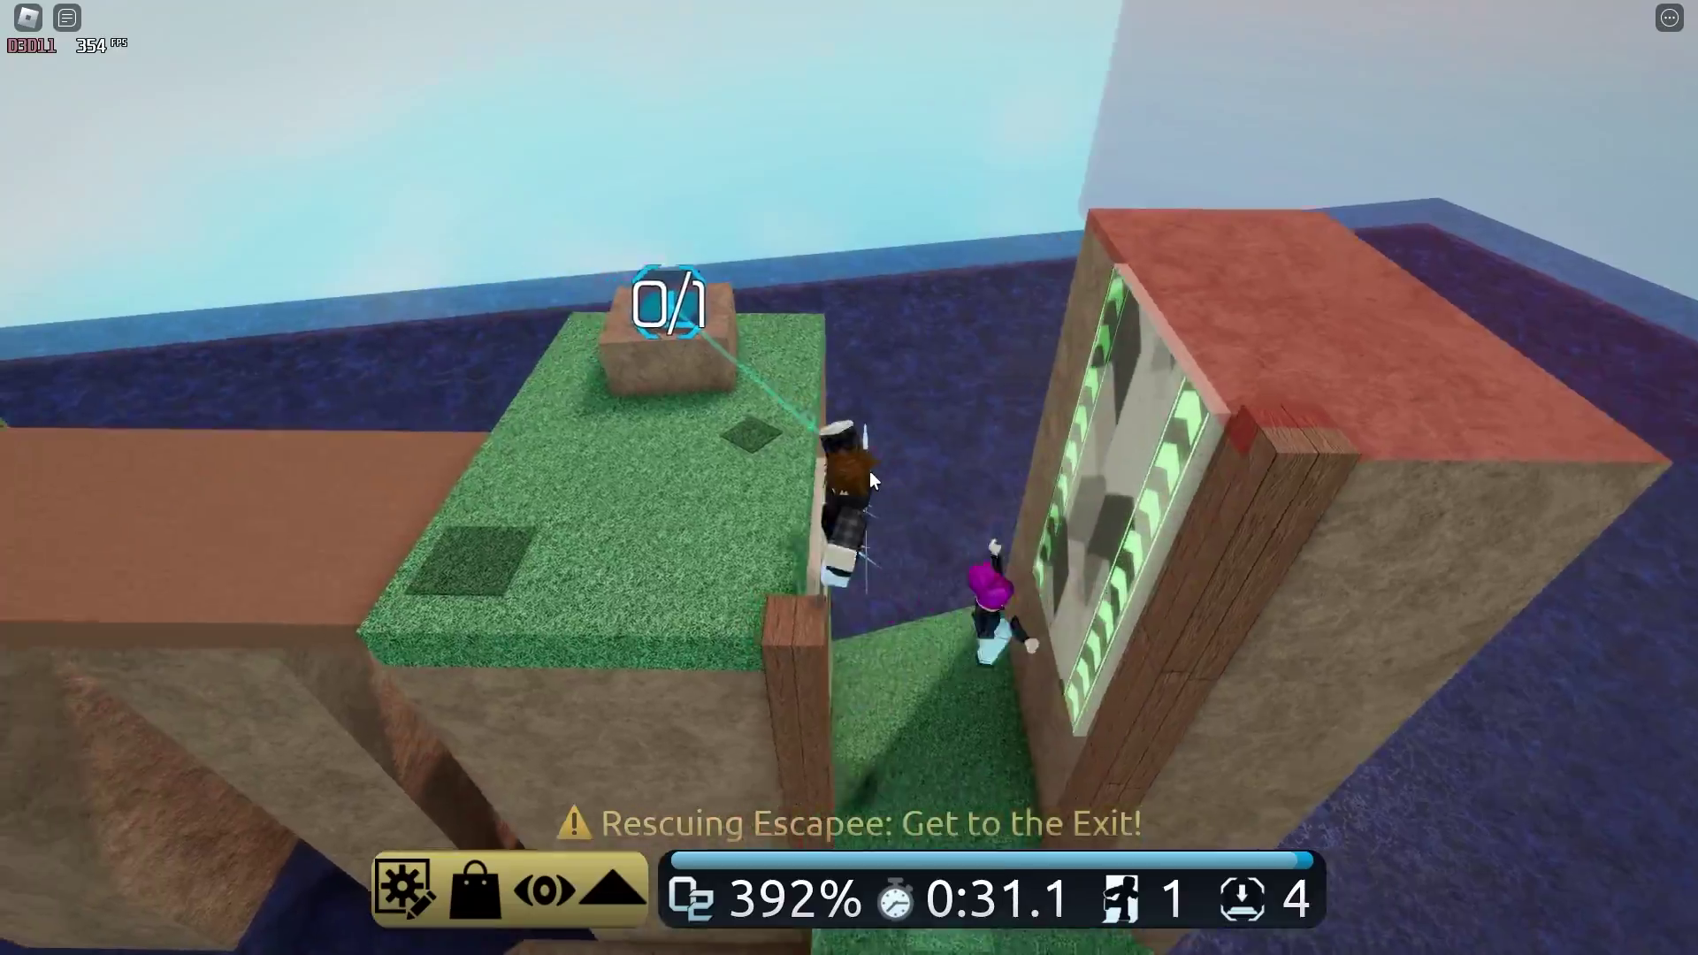
{"action": "key", "text": "w"}
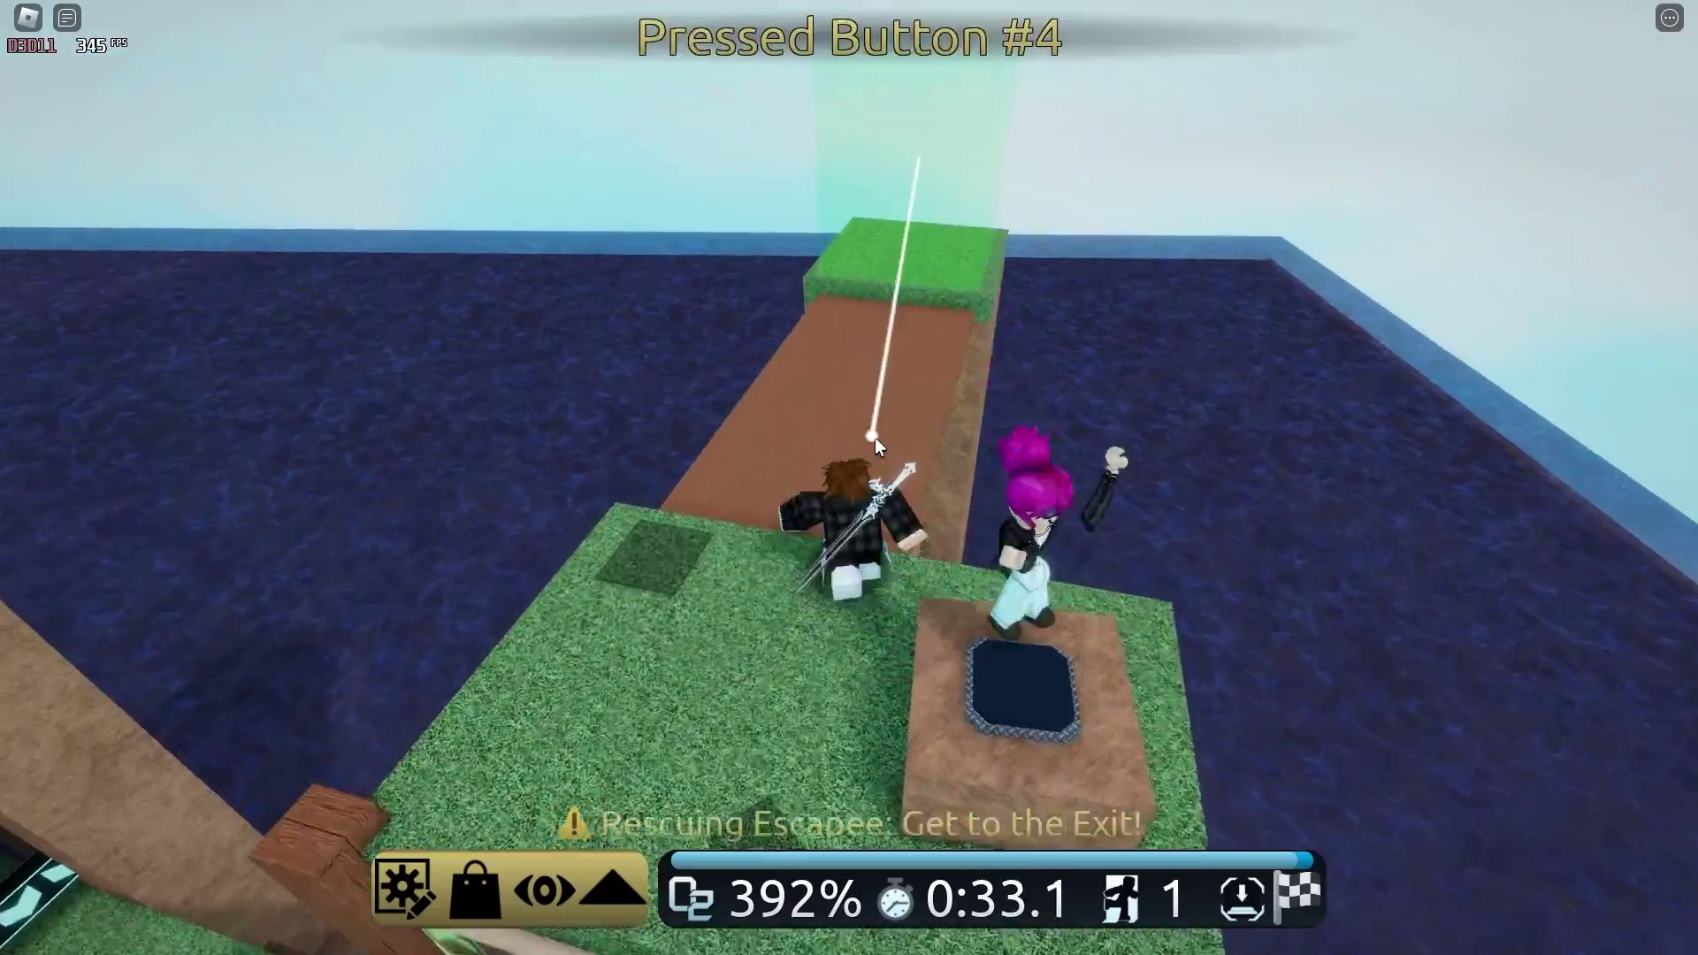
{"action": "key", "text": "w"}
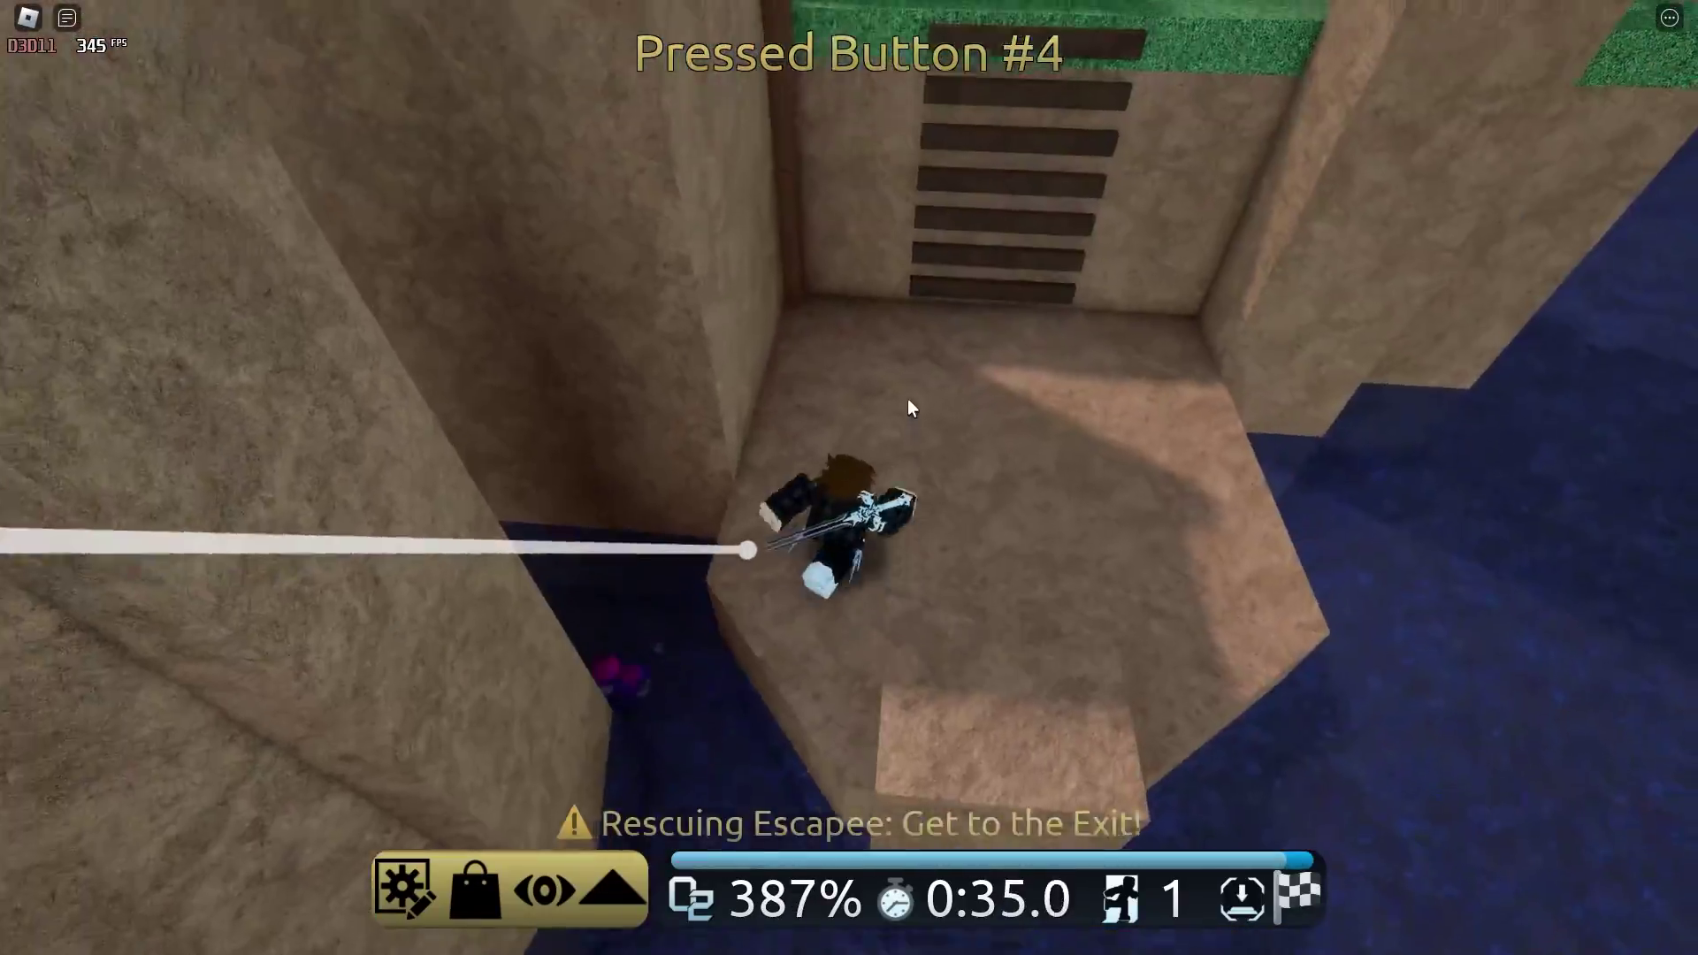
{"action": "key", "text": "w"}
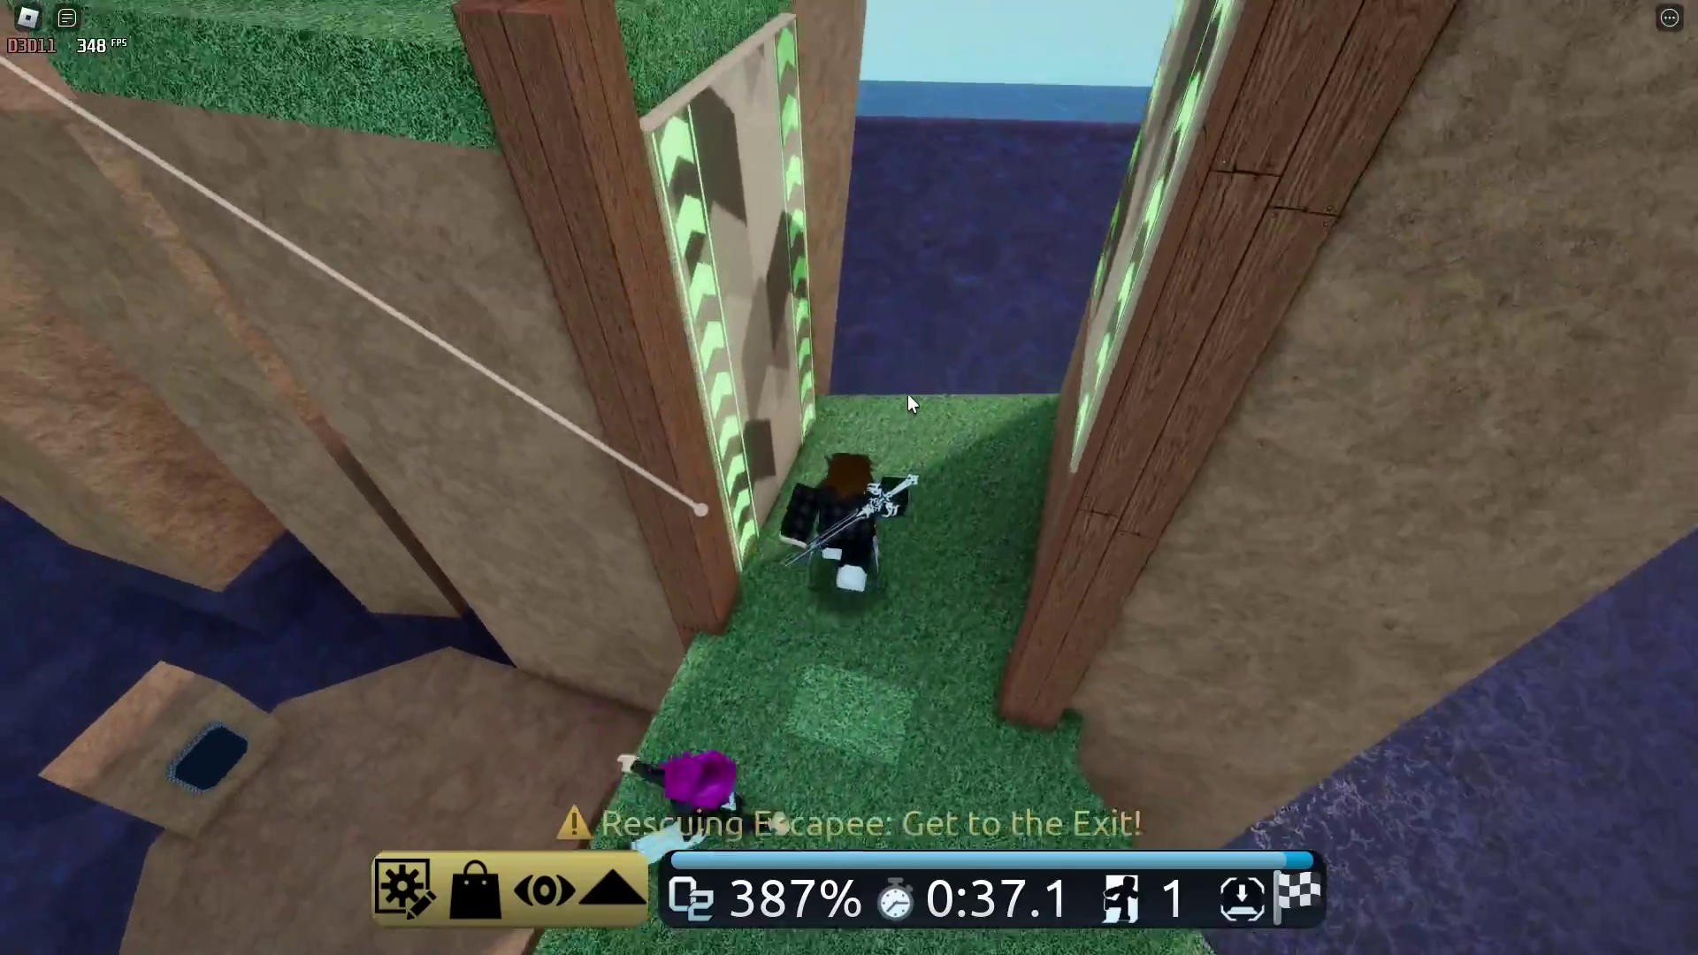
{"action": "key", "text": "w"}
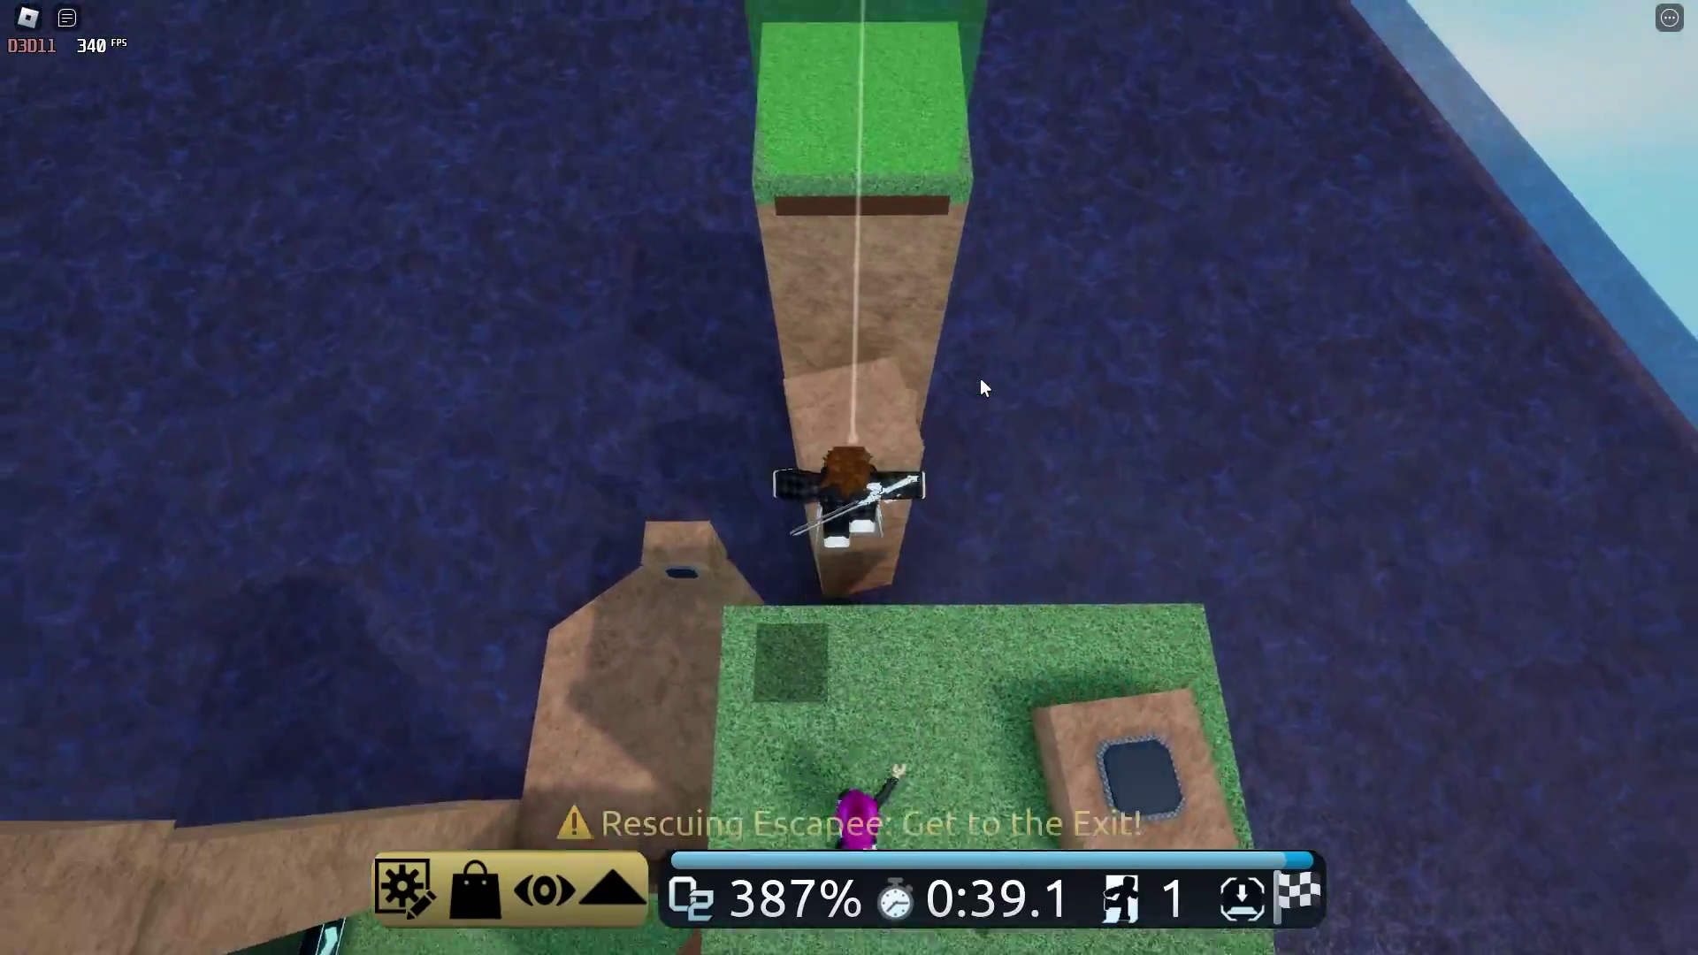
{"action": "key", "text": "w"}
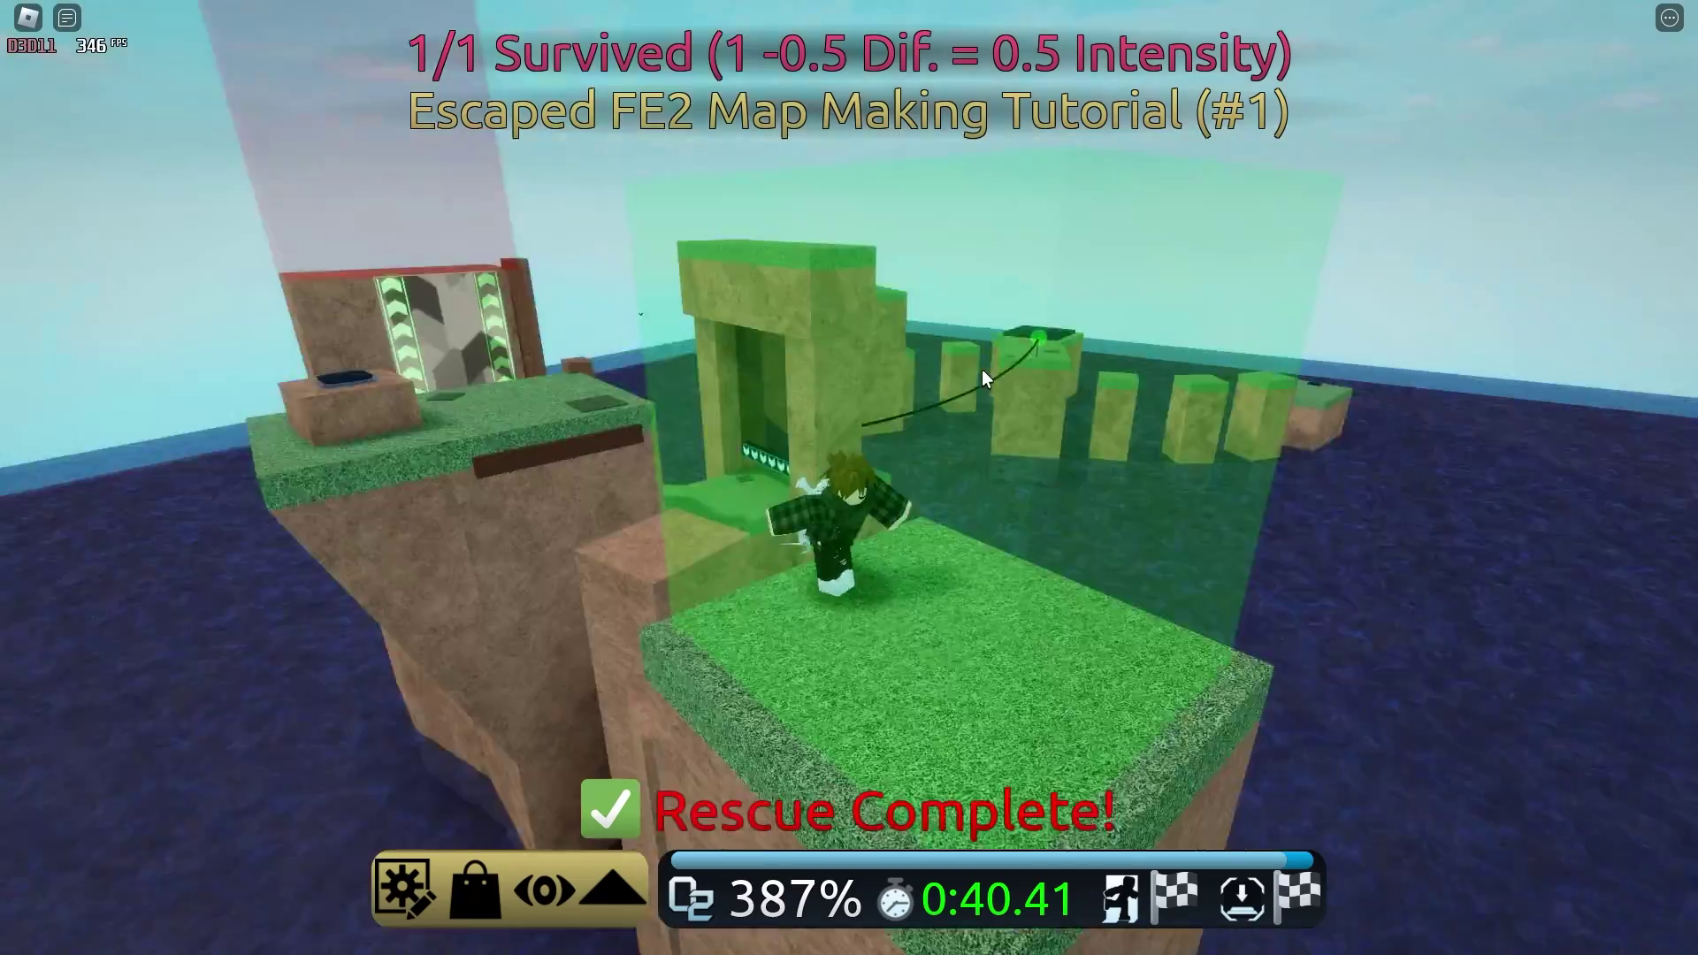